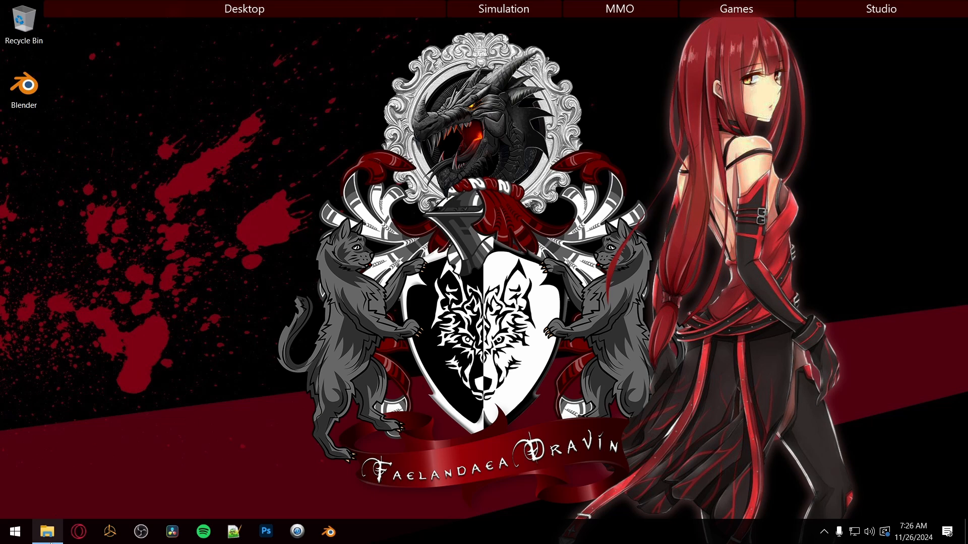
Step: Arrange the ATS_BASE folder window and a second File Explorer window side by side, each filling half the screen
{"action": "mouse_move", "coordinate": [52, 541]}
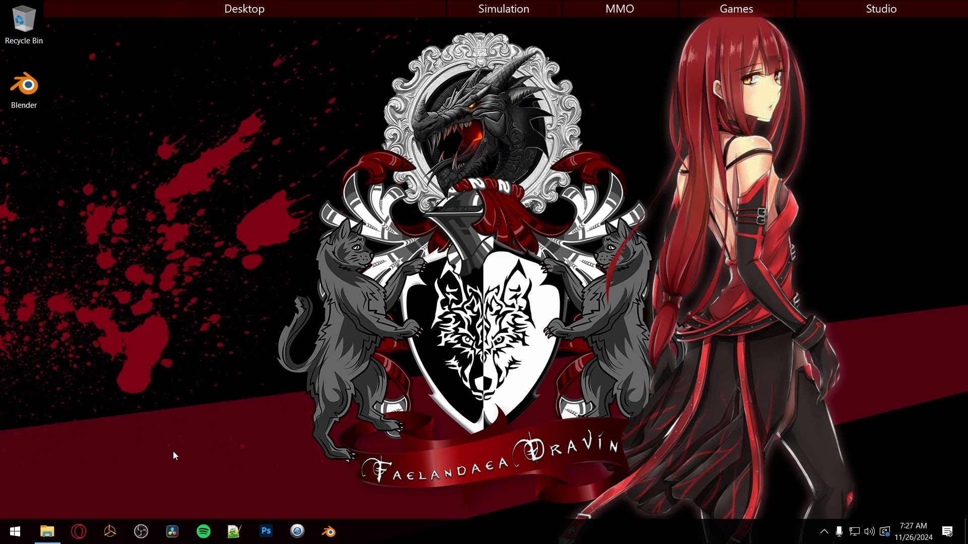
{"action": "left_click", "coordinate": [43, 535]}
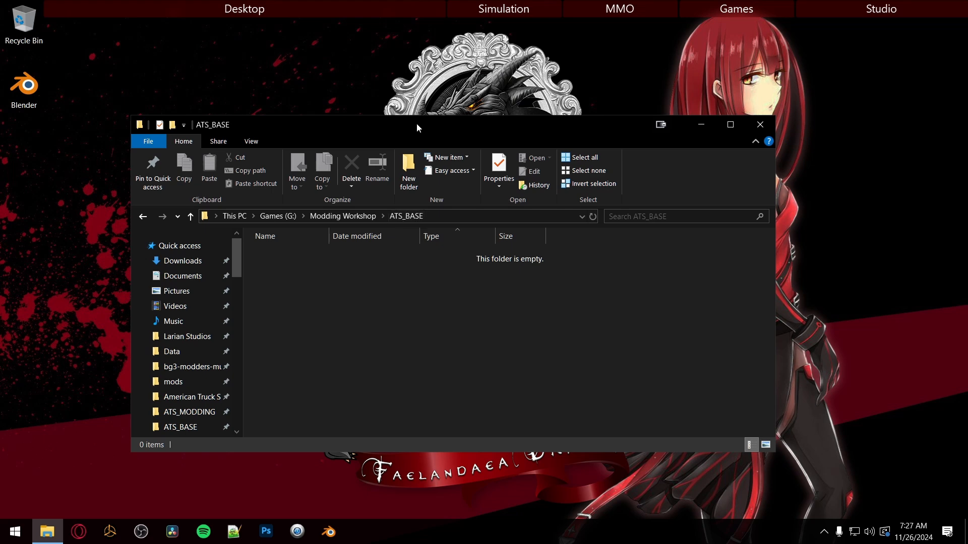
{"action": "left_click_drag", "start_coordinate": [416, 125], "coordinate": [959, 190]}
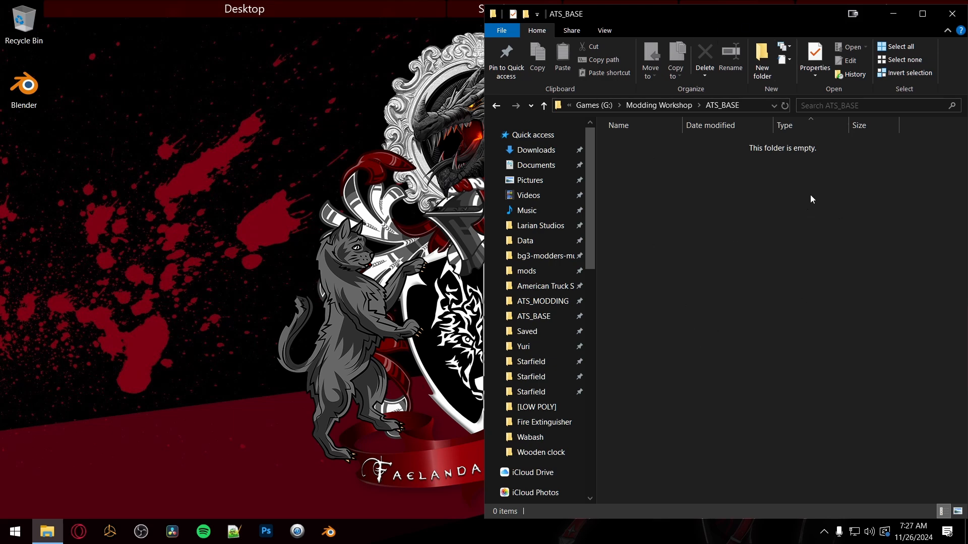
{"action": "right_click", "coordinate": [48, 532]}
{"action": "left_click", "coordinate": [55, 466]}
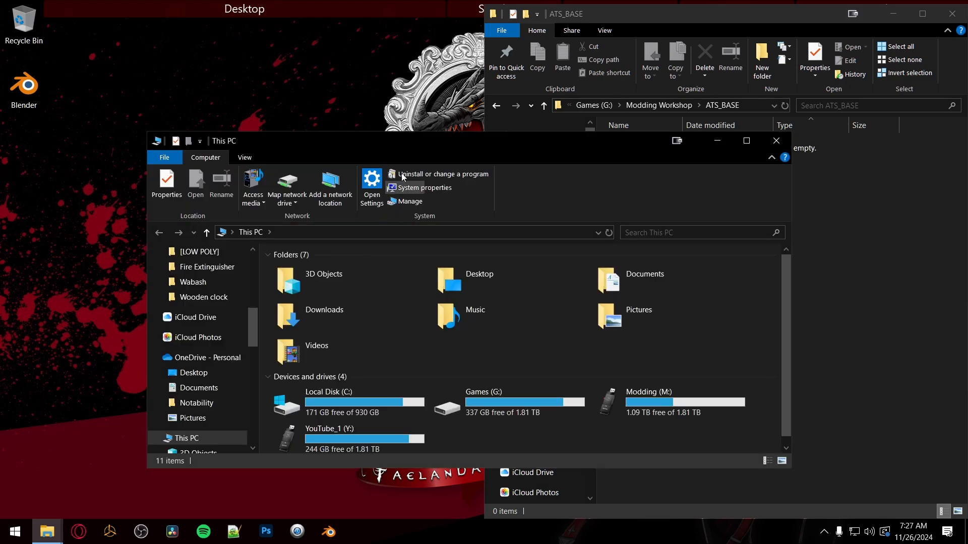
{"action": "left_click_drag", "start_coordinate": [425, 144], "coordinate": [0, 137]}
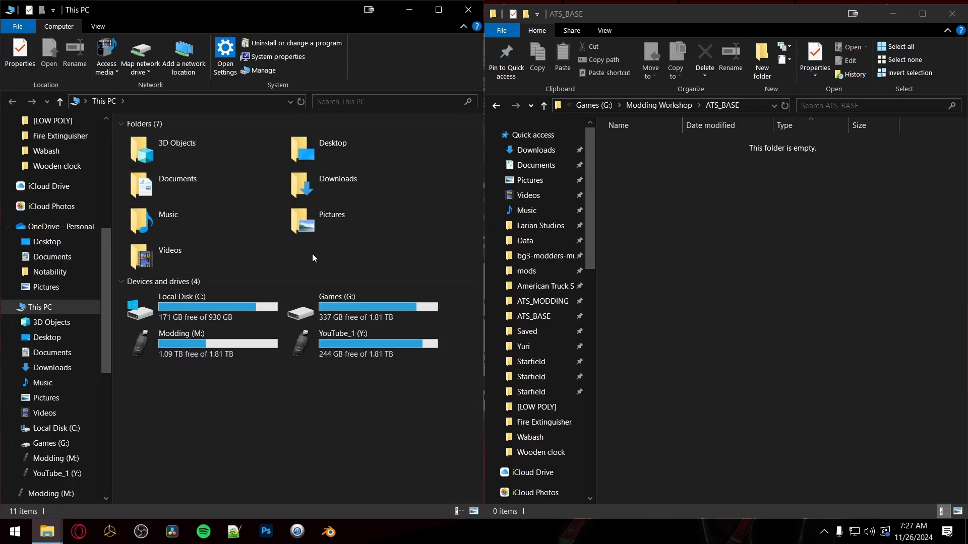
Step: In the This PC window, go to the Modding (M:) drive and open ATS_MODDING, then its Blender Install folder
{"action": "double_click", "coordinate": [146, 347]}
{"action": "double_click", "coordinate": [318, 175]}
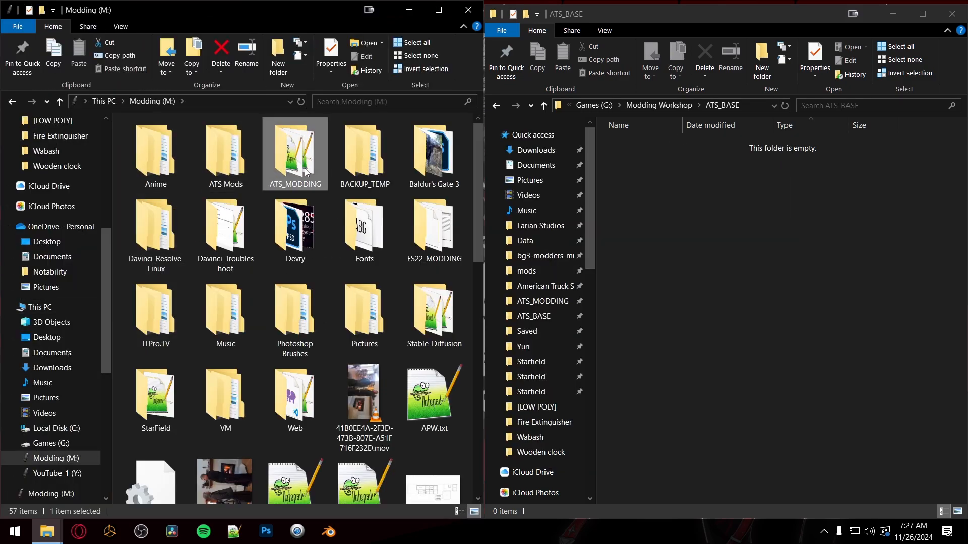
{"action": "double_click", "coordinate": [156, 196]}
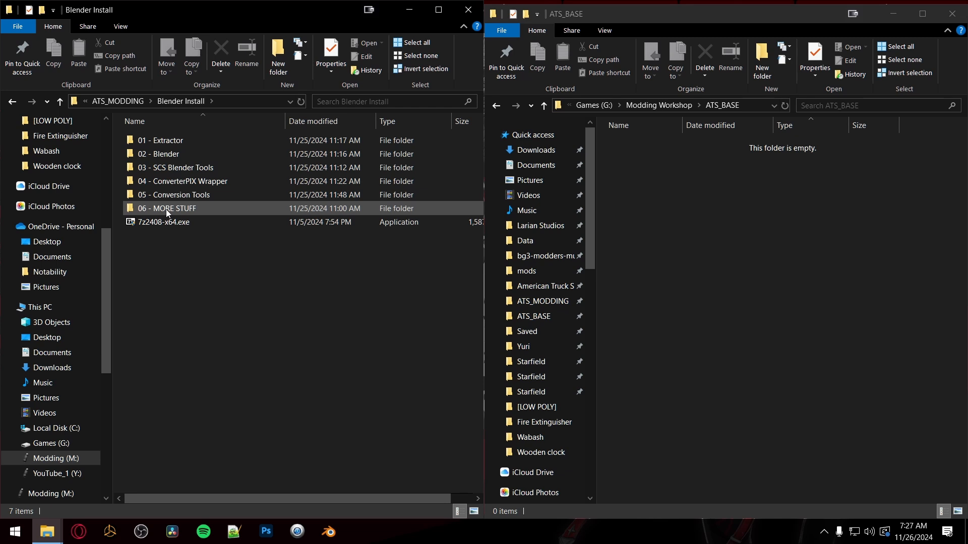
Step: Open the 01 - Extractor folder and delete the existing scs_extractor.exe
{"action": "mouse_move", "coordinate": [162, 141]}
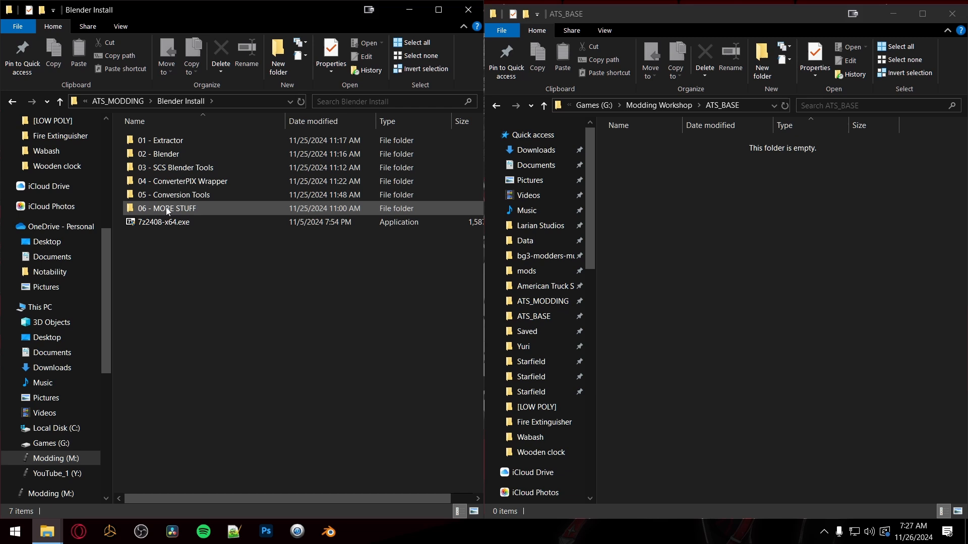
{"action": "double_click", "coordinate": [162, 142]}
{"action": "left_click", "coordinate": [159, 140]}
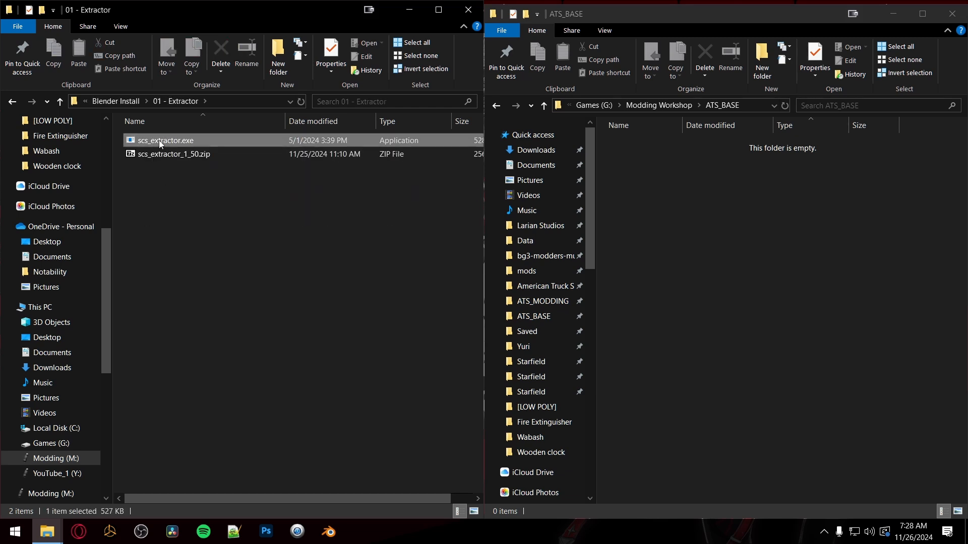
{"action": "key", "text": "Delete"}
Step: Switch to the Opera browser, search the web for "scs wiki" and open the SCS Modding Wiki main page
{"action": "left_click", "coordinate": [79, 532]}
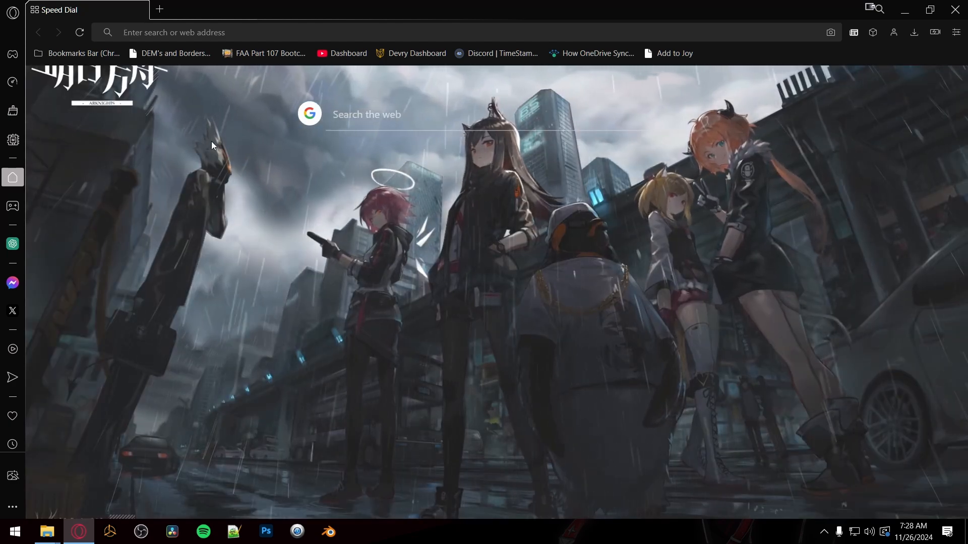
{"action": "type", "text": "scs "}
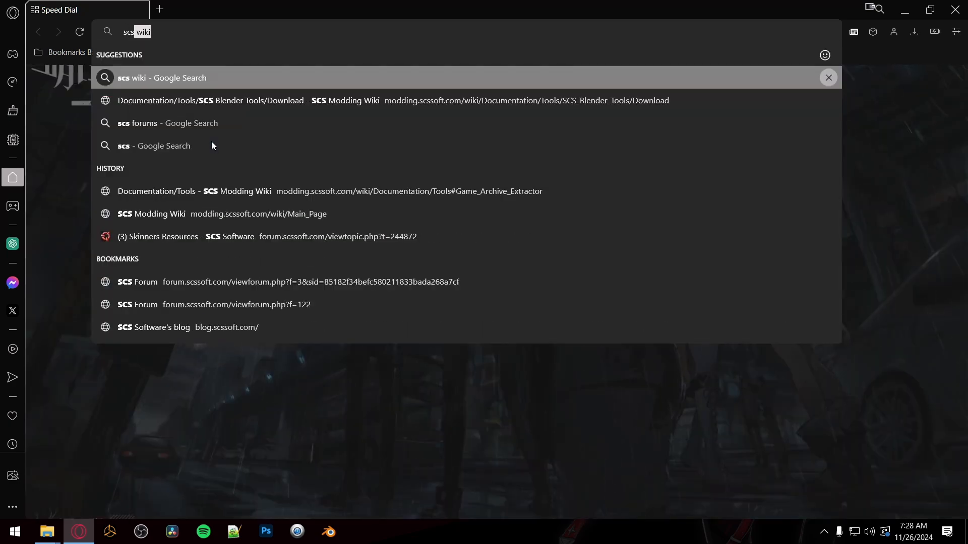
{"action": "type", "text": "wiki"}
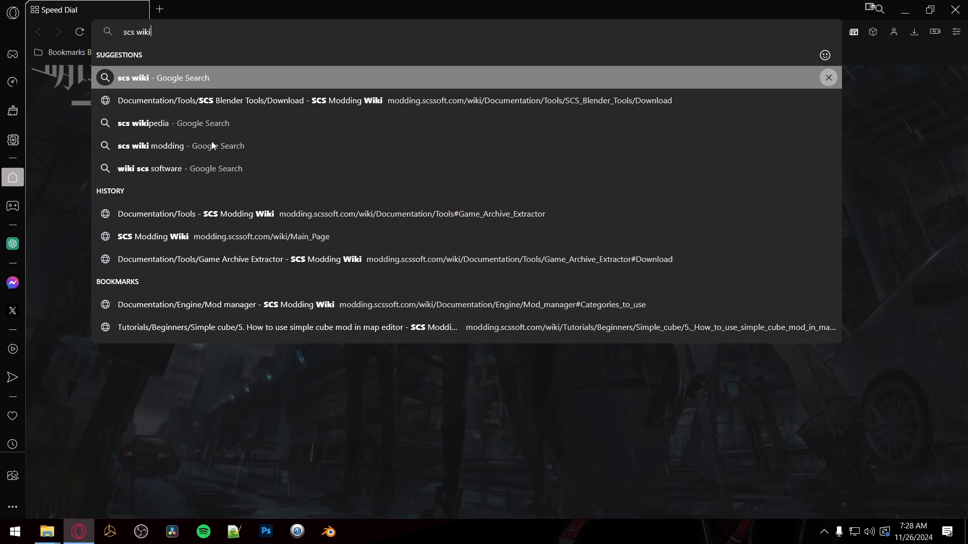
{"action": "key", "text": "Return"}
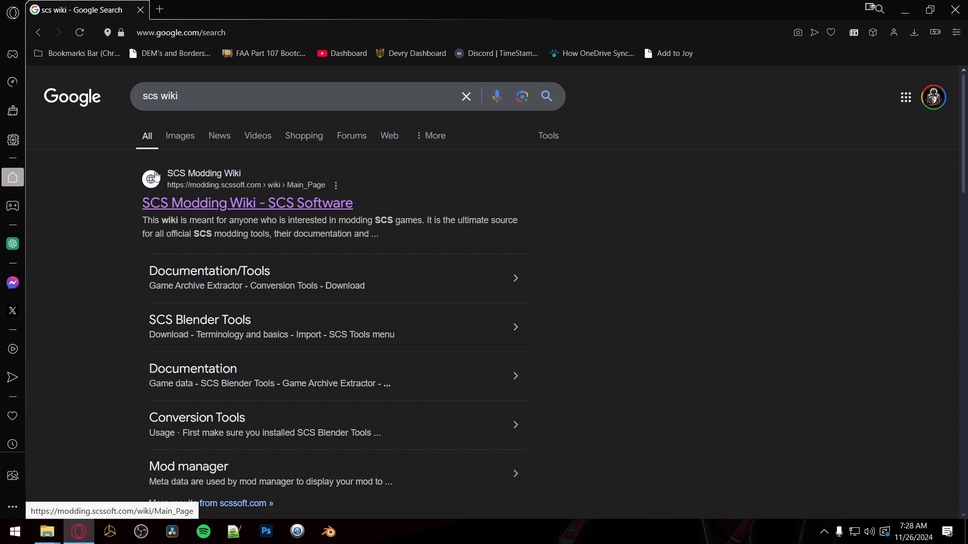
{"action": "left_click", "coordinate": [207, 204]}
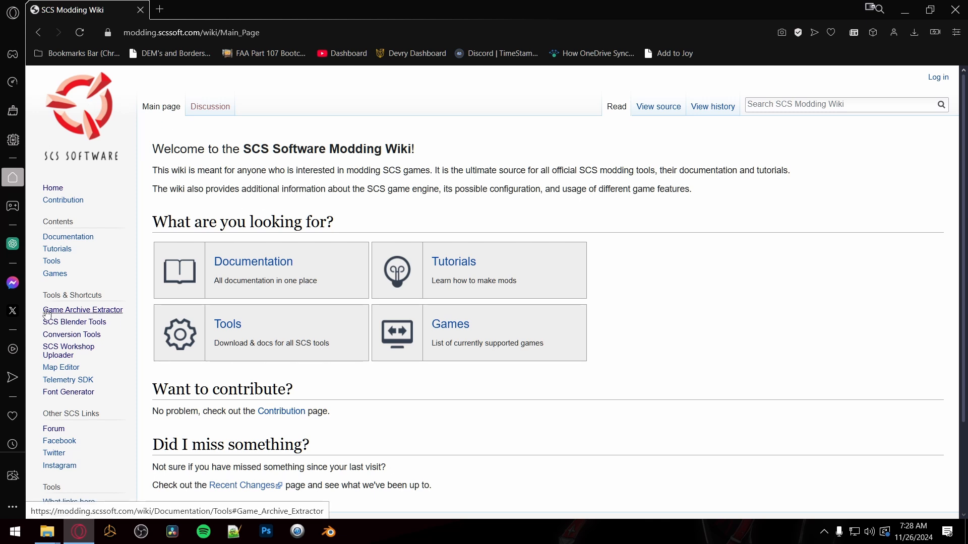
Step: Find the Game Archive Extractor among the wiki's tools and open its download section
{"action": "left_click_drag", "start_coordinate": [44, 298], "coordinate": [107, 300]}
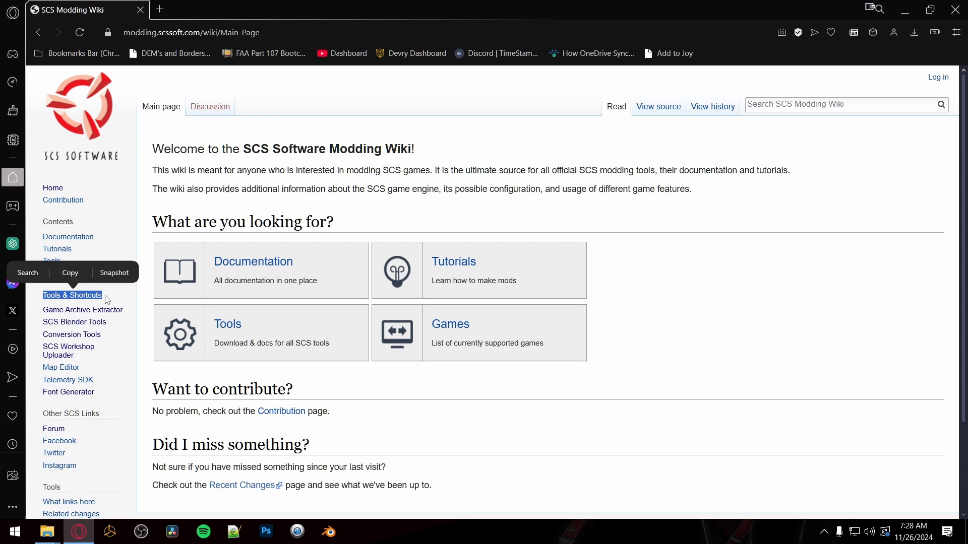
{"action": "left_click", "coordinate": [129, 309]}
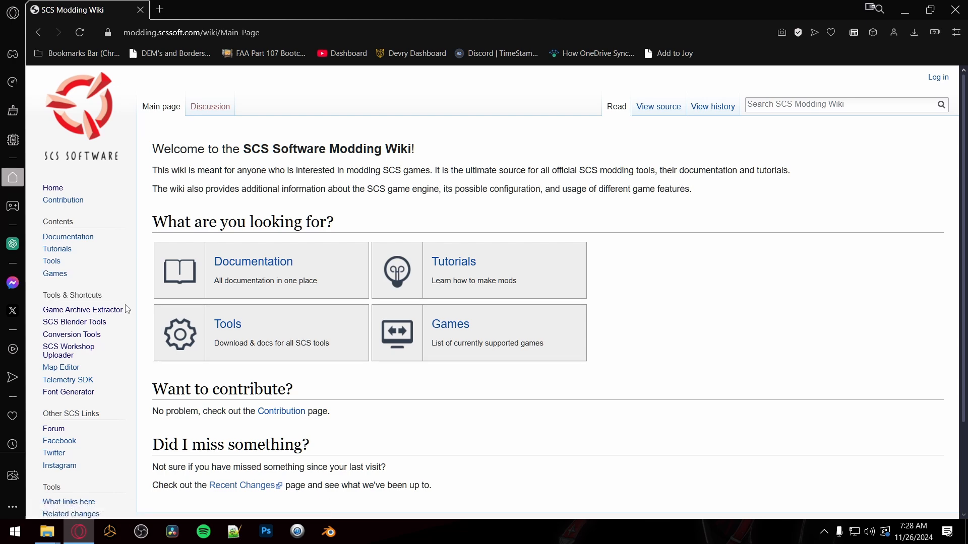
{"action": "left_click", "coordinate": [73, 313]}
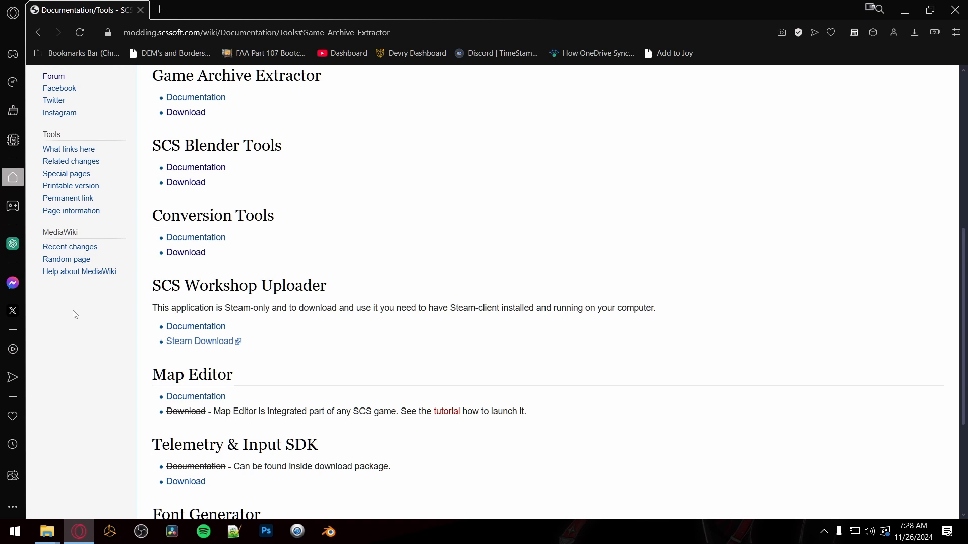
{"action": "left_click_drag", "start_coordinate": [152, 75], "coordinate": [337, 88]}
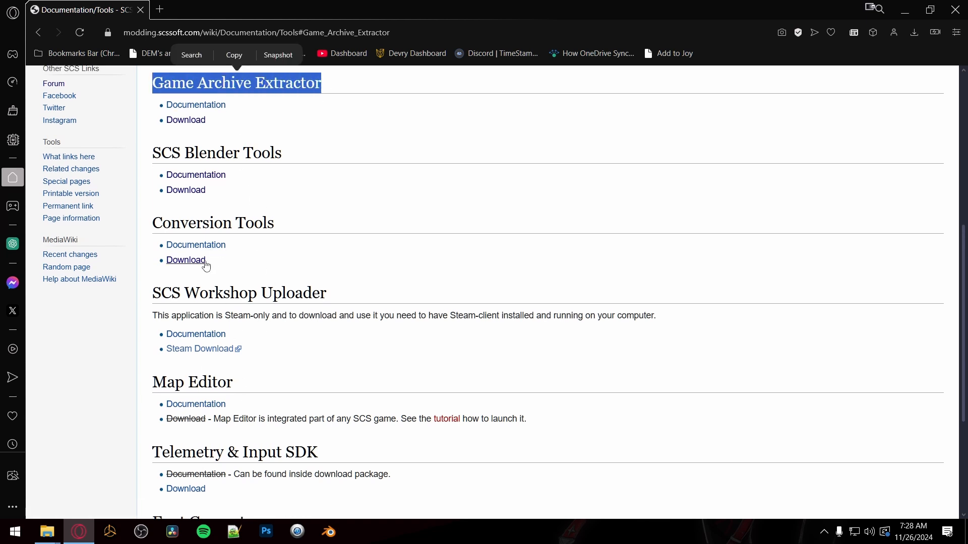
{"action": "left_click", "coordinate": [182, 121]}
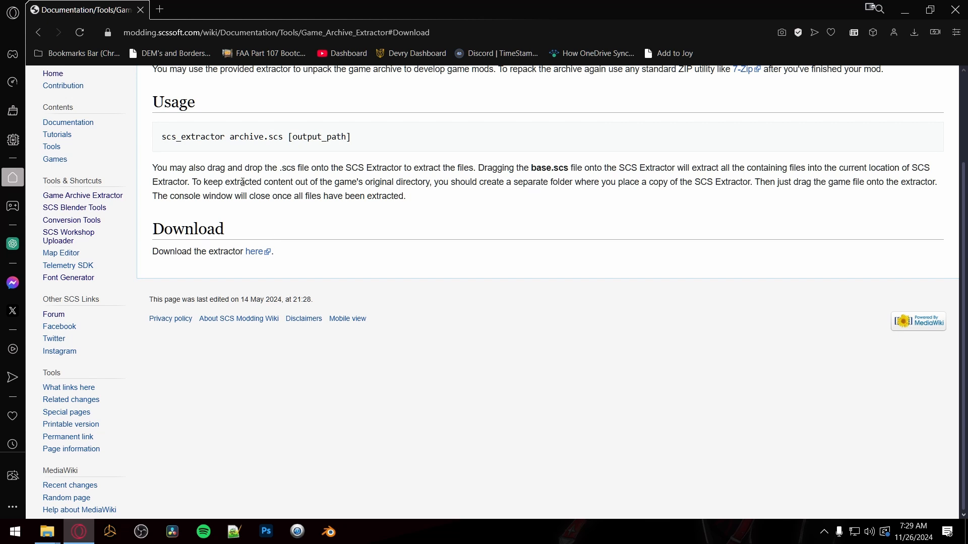
Step: Examine the extractor's usage instructions, including the scs_extractor command syntax with its output path and the drag-and-drop method for .scs files
{"action": "left_click_drag", "start_coordinate": [163, 137], "coordinate": [358, 137]}
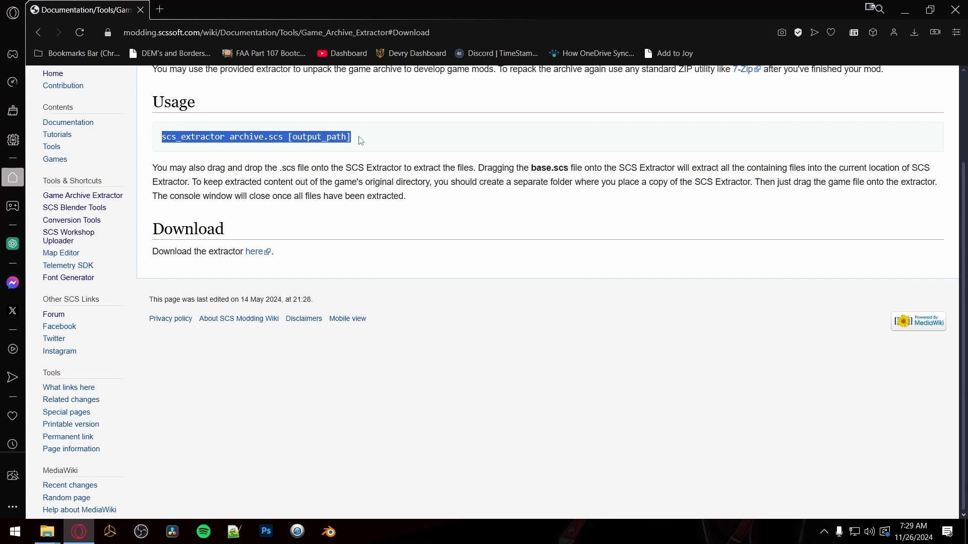
{"action": "left_click", "coordinate": [378, 141]}
{"action": "double_click", "coordinate": [295, 136]}
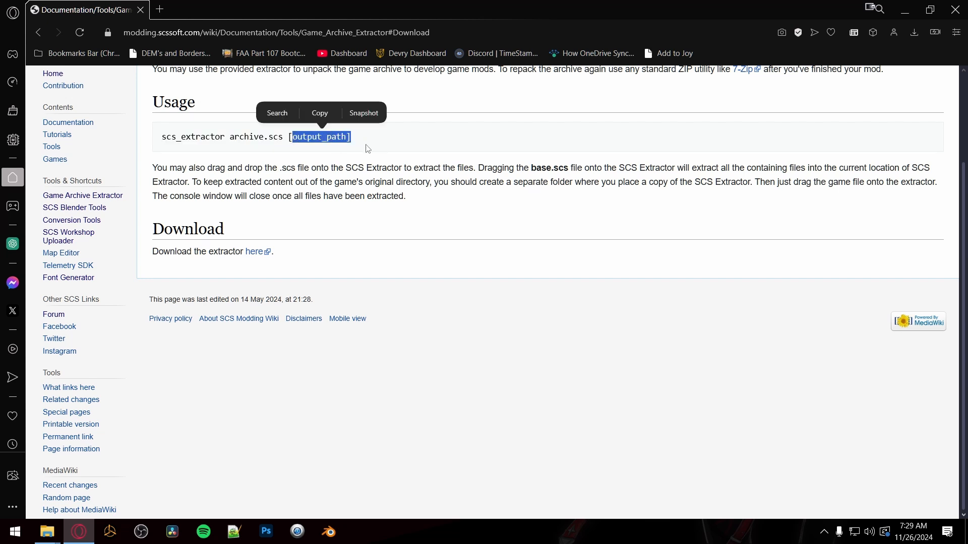
{"action": "left_click", "coordinate": [228, 178]}
{"action": "left_click_drag", "start_coordinate": [157, 168], "coordinate": [297, 168]}
{"action": "left_click", "coordinate": [163, 136]}
{"action": "left_click_drag", "start_coordinate": [163, 136], "coordinate": [377, 137]}
{"action": "left_click", "coordinate": [376, 145]}
{"action": "left_click_drag", "start_coordinate": [229, 137], "coordinate": [213, 166]}
{"action": "left_click", "coordinate": [362, 143]}
{"action": "left_click", "coordinate": [233, 172]}
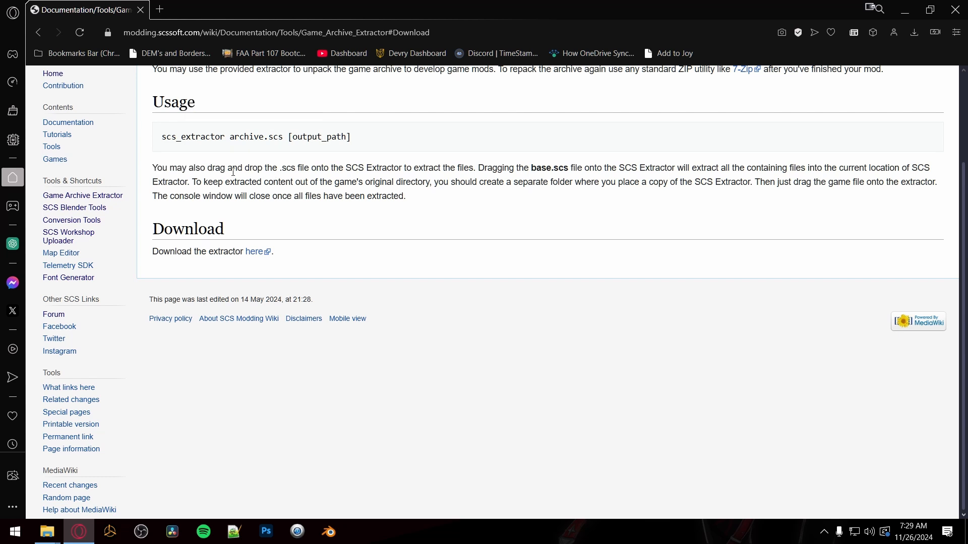
{"action": "left_click_drag", "start_coordinate": [153, 167], "coordinate": [409, 192]}
{"action": "left_click_drag", "start_coordinate": [410, 190], "coordinate": [314, 176]}
{"action": "left_click", "coordinate": [288, 195]}
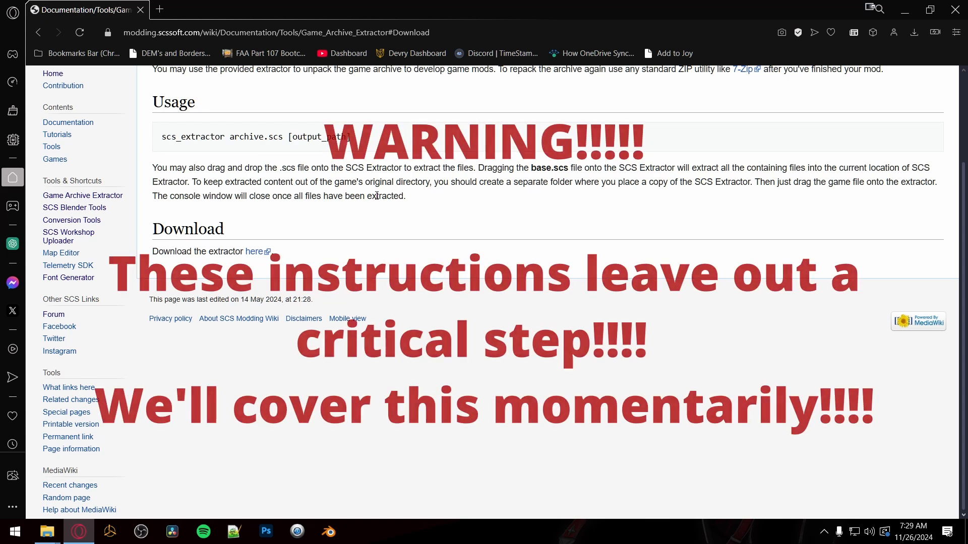
Step: Download the extractor as scs_extractor_1_50.zip into the Blender Install\01 - Extractor folder, replacing the existing archive
{"action": "left_click", "coordinate": [252, 255]}
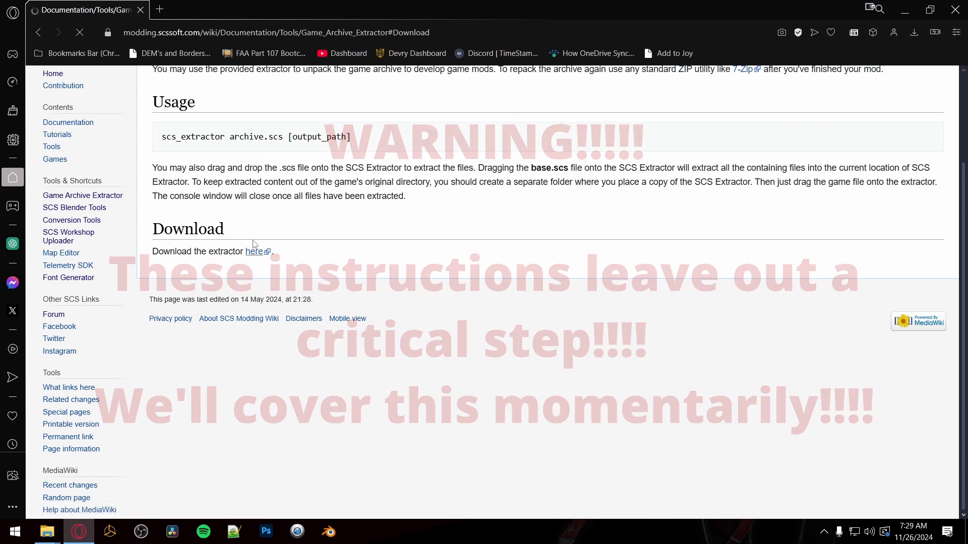
{"action": "scroll", "coordinate": [48, 151], "scroll_direction": "up", "scroll_amount": 6}
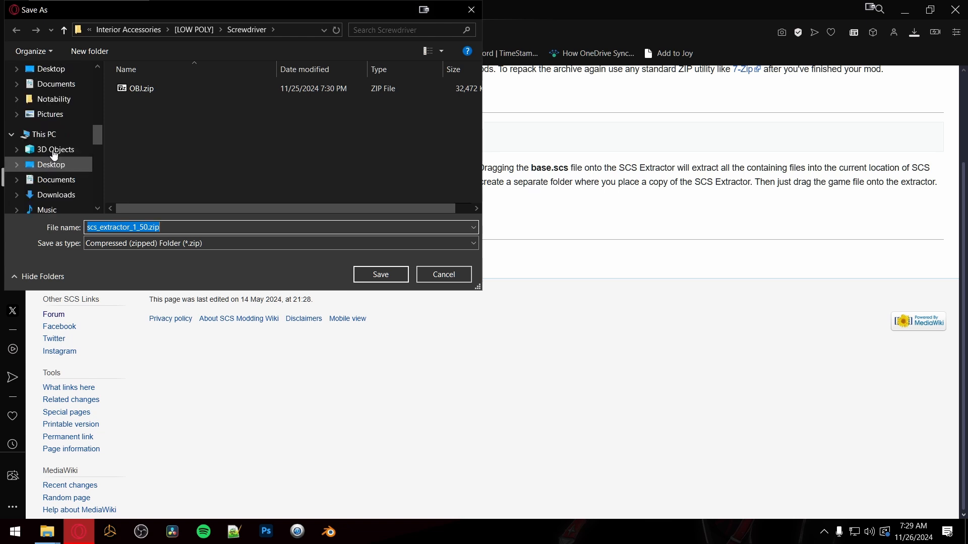
{"action": "scroll", "coordinate": [48, 151], "scroll_direction": "up", "scroll_amount": 3}
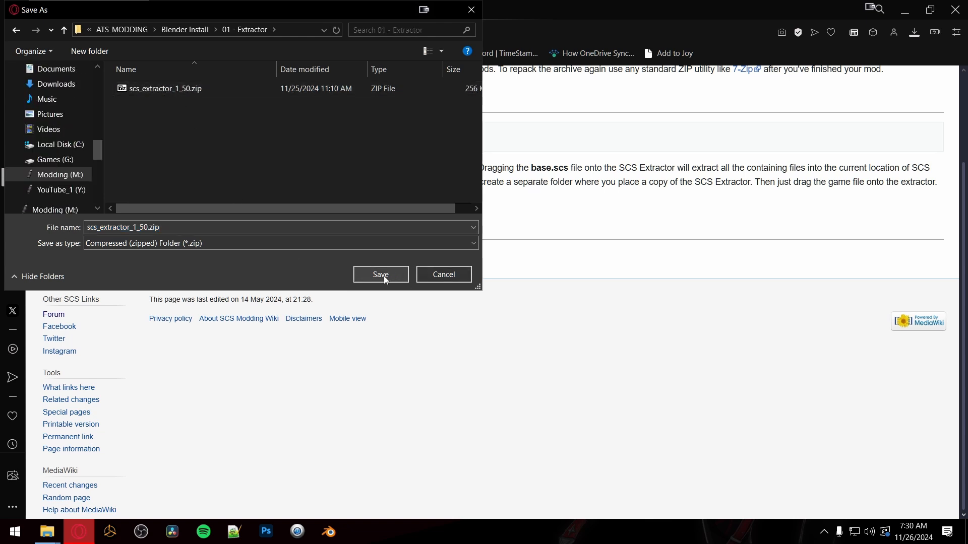
{"action": "left_click", "coordinate": [384, 277]}
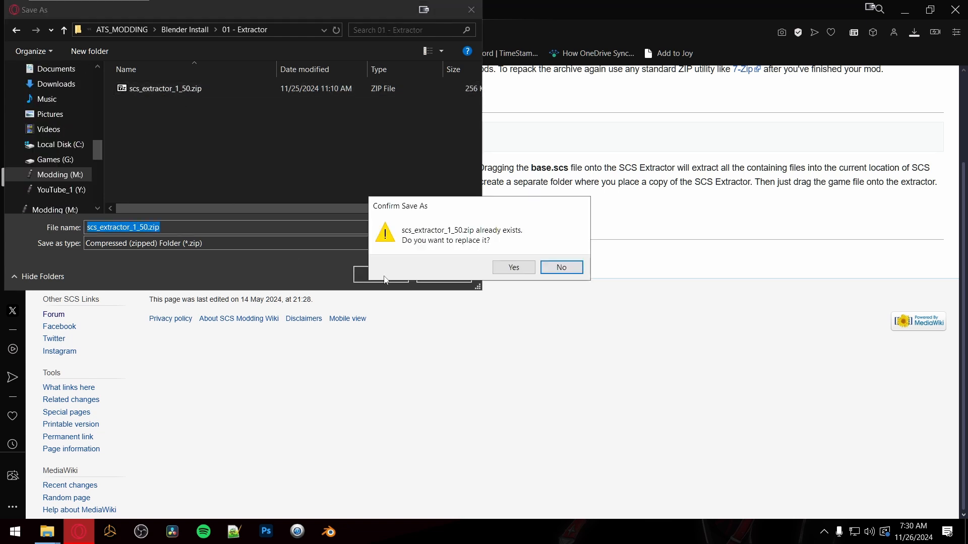
{"action": "left_click", "coordinate": [512, 268]}
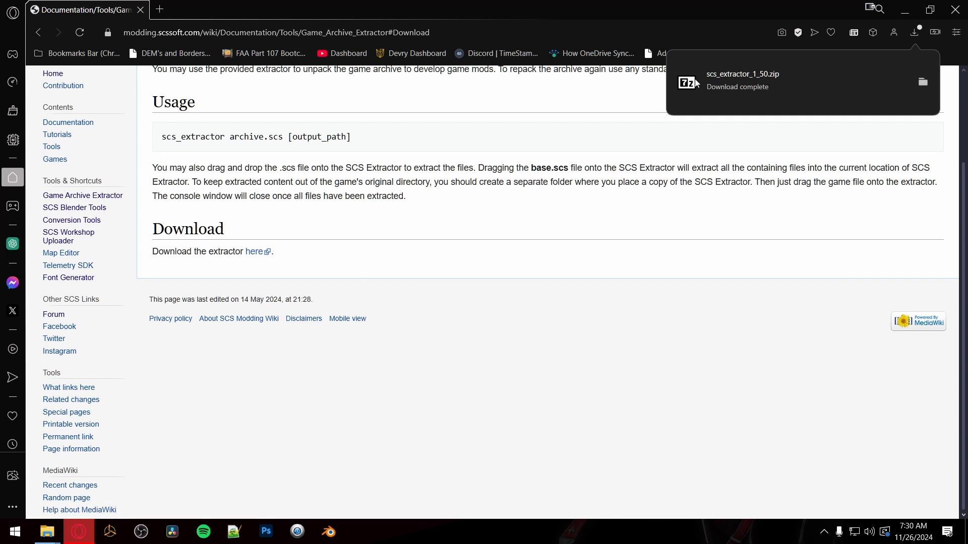
Step: Show the downloaded archive in its folder, then close the wiki page and minimize the browser
{"action": "left_click", "coordinate": [923, 84]}
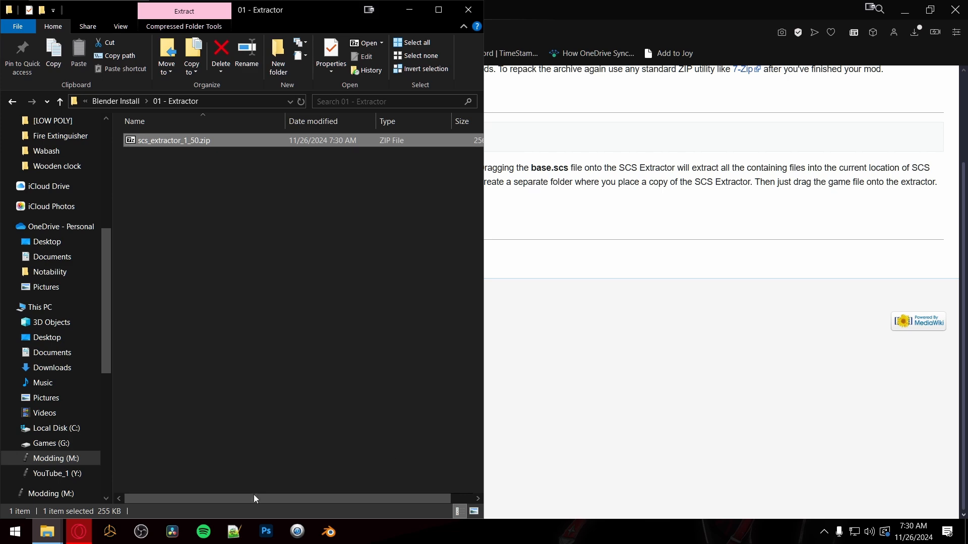
{"action": "left_click", "coordinate": [524, 262]}
{"action": "left_click", "coordinate": [143, 10]}
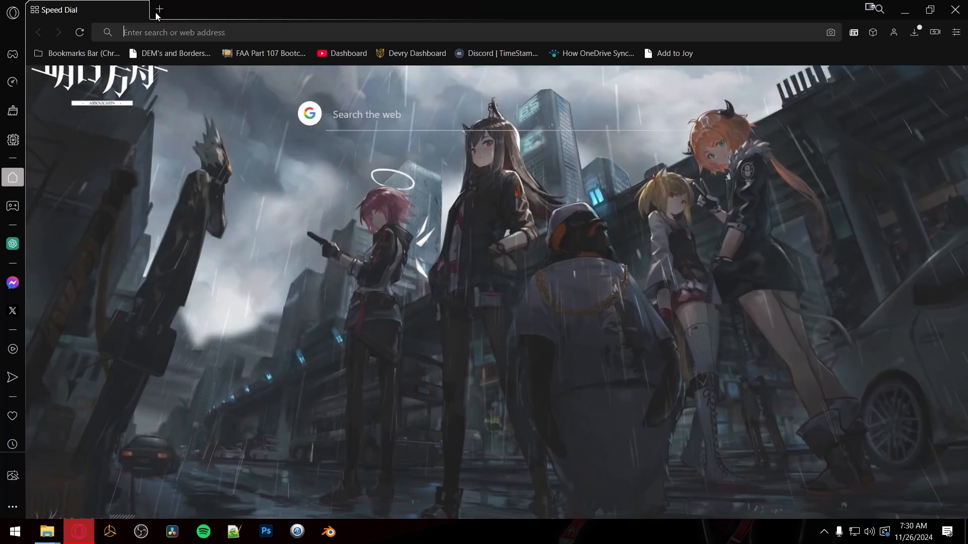
{"action": "left_click", "coordinate": [905, 10]}
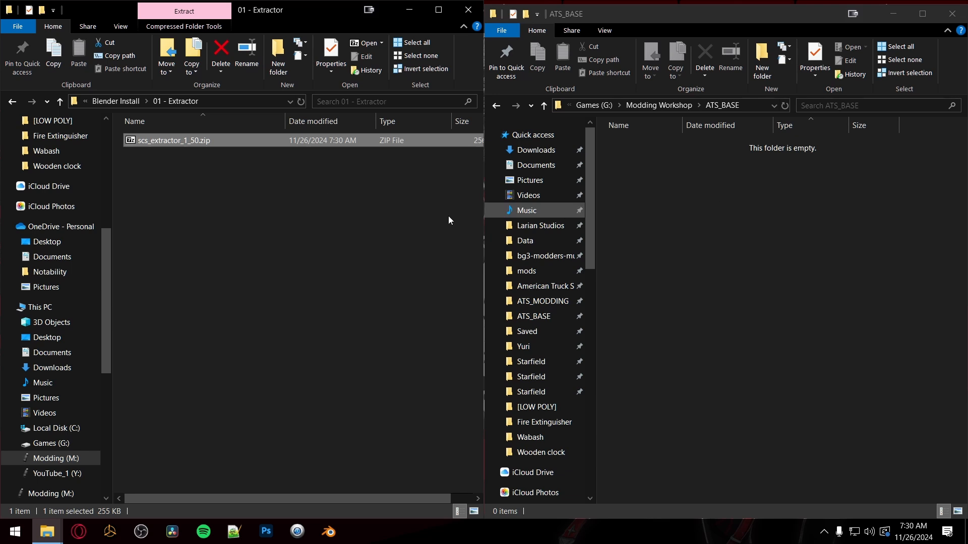
Step: Extract scs_extractor_1_50.zip directly into the 01 - Extractor folder with 7-Zip
{"action": "right_click", "coordinate": [131, 144]}
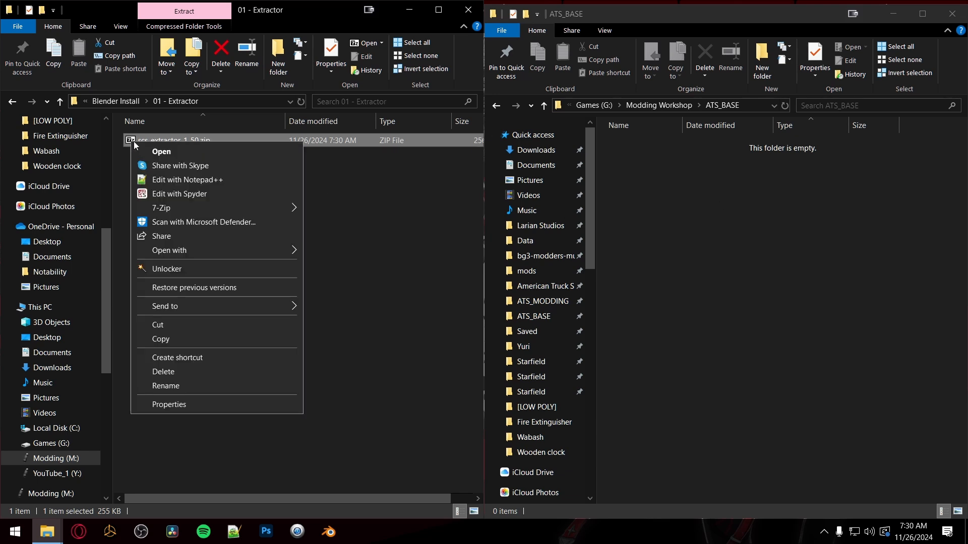
{"action": "mouse_move", "coordinate": [183, 208]}
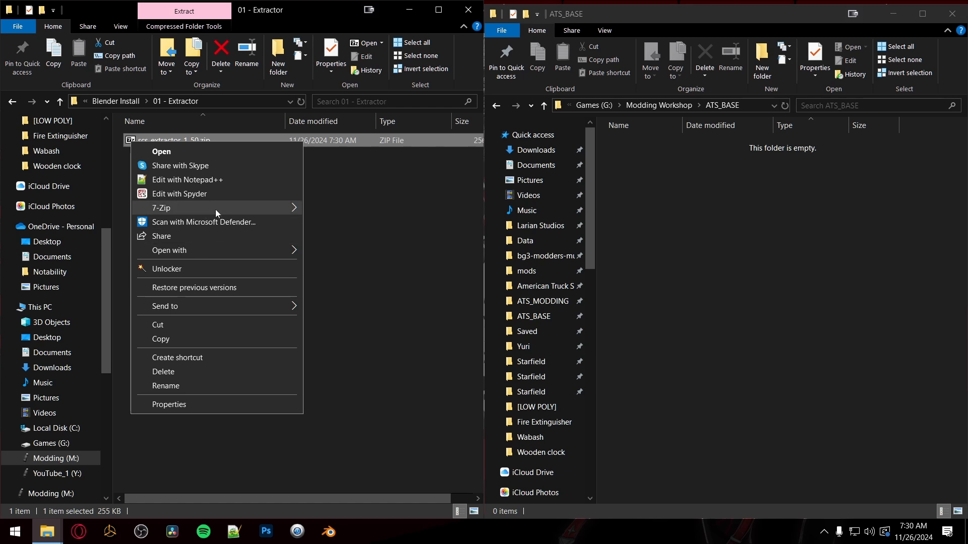
{"action": "mouse_move", "coordinate": [217, 210]}
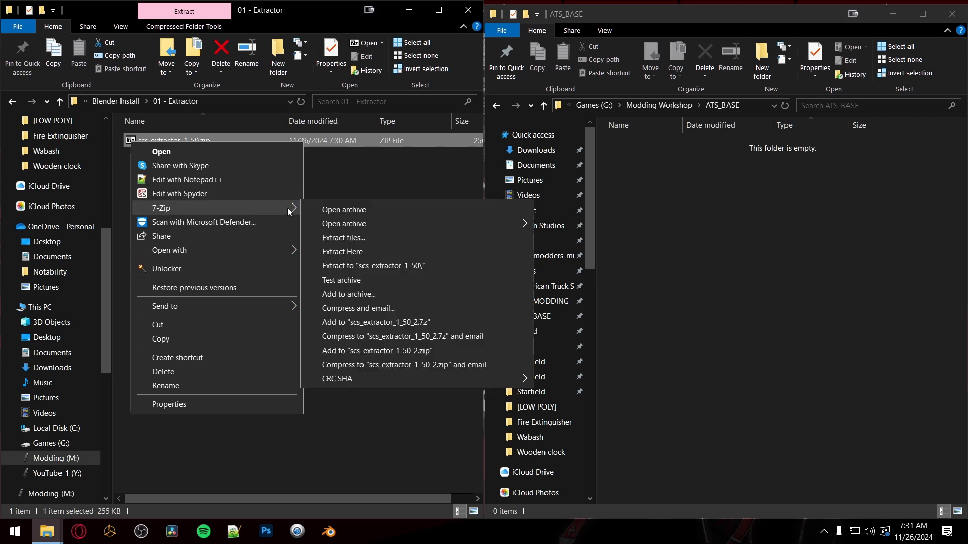
{"action": "left_click", "coordinate": [346, 252]}
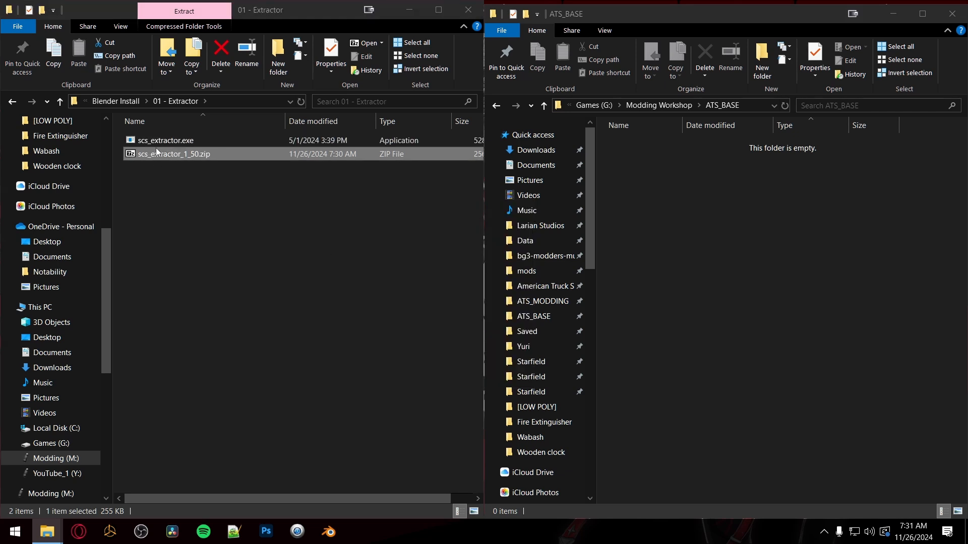
Step: Copy scs_extractor.exe from the 01 - Extractor folder into the ATS_BASE folder, and open the Games (G:) drive in the source window
{"action": "left_click", "coordinate": [148, 141]}
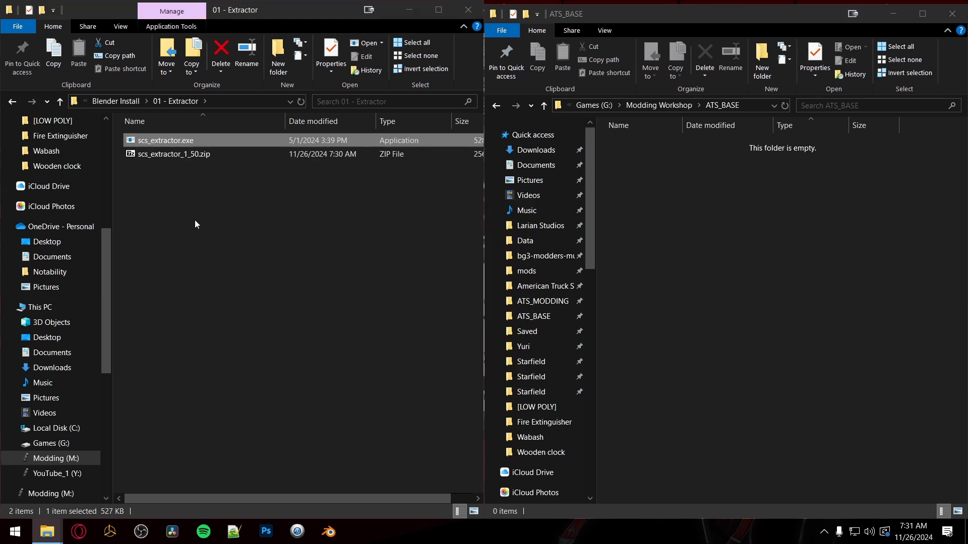
{"action": "key", "text": "ctrl+c"}
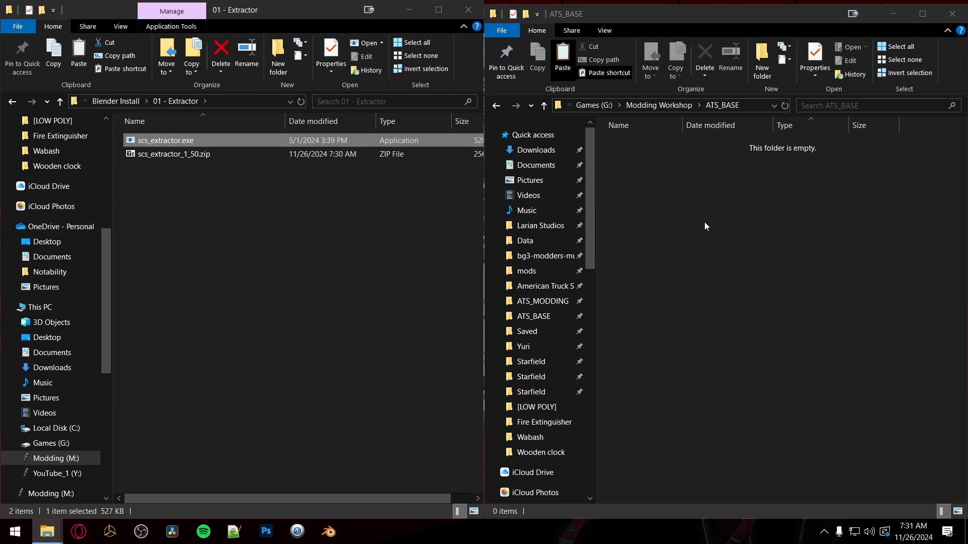
{"action": "left_click", "coordinate": [712, 198]}
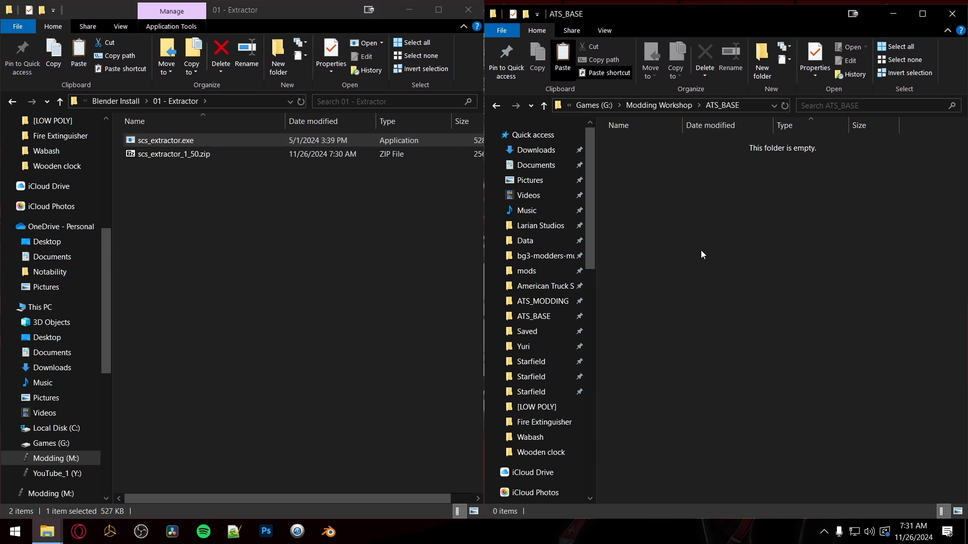
{"action": "key", "text": "ctrl+v"}
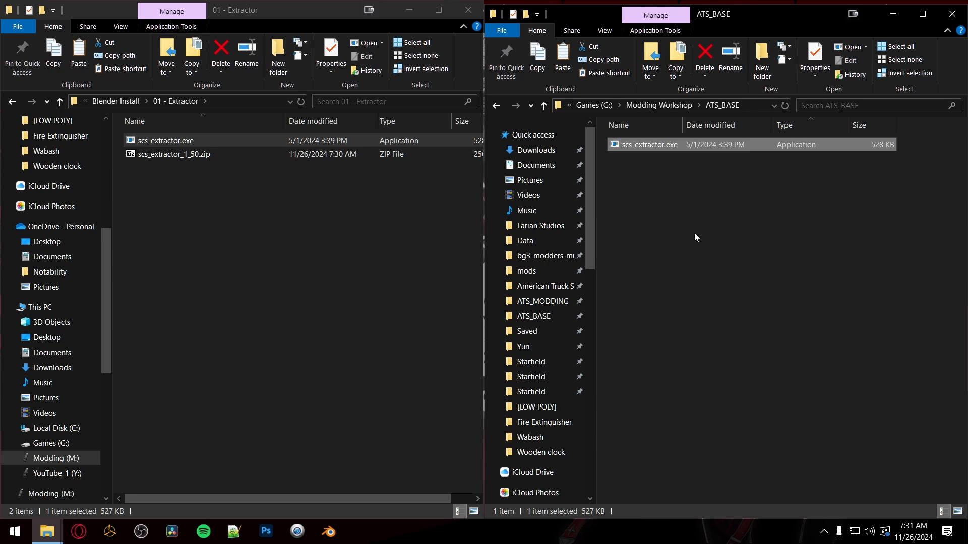
{"action": "left_click", "coordinate": [250, 233]}
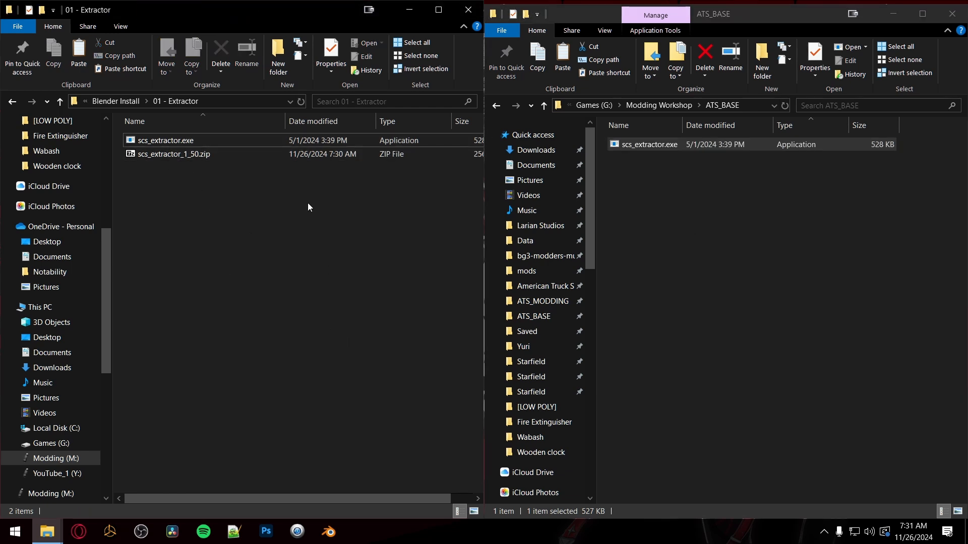
{"action": "left_click", "coordinate": [768, 263]}
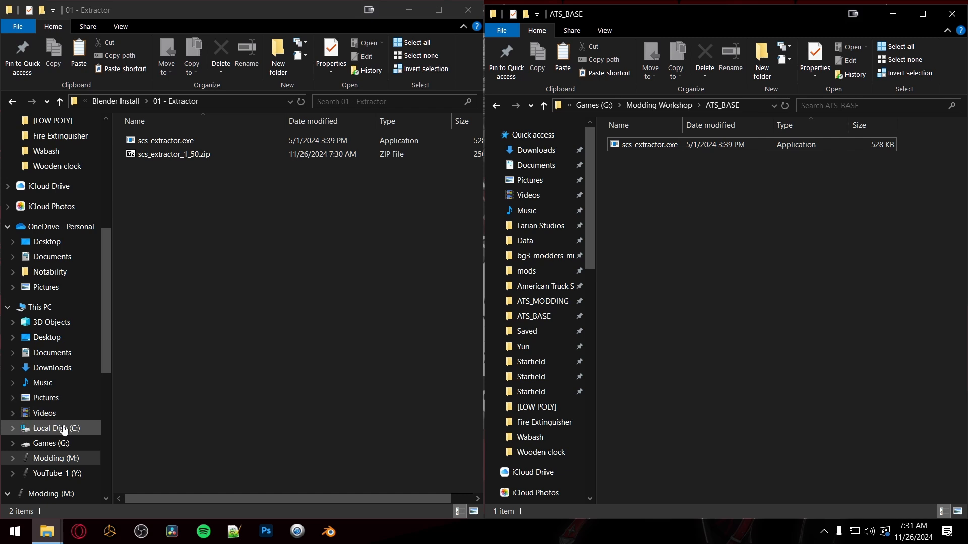
{"action": "left_click", "coordinate": [52, 444]}
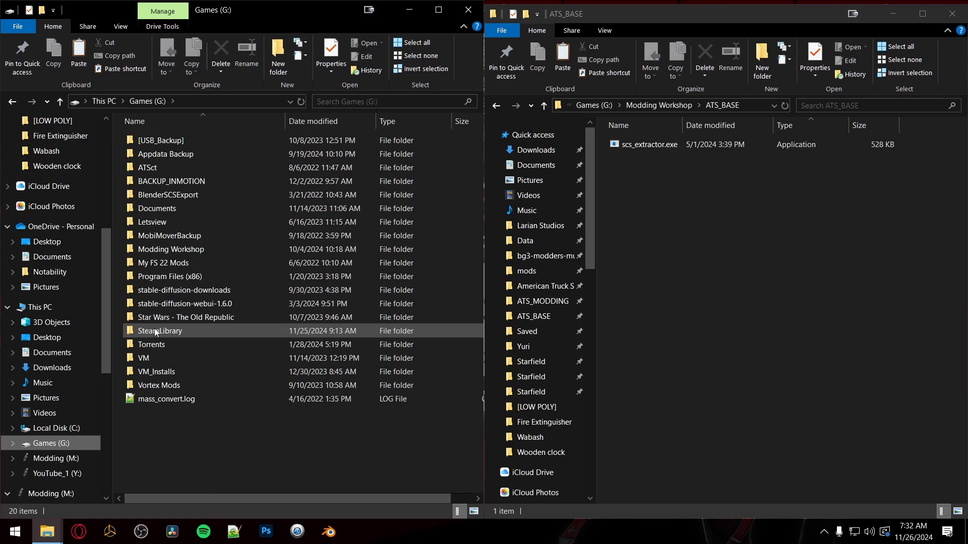
Step: Switch to the Opera browser, search for "default steam install path", examine the path in the overview, and close the browser
{"action": "left_click", "coordinate": [78, 531]}
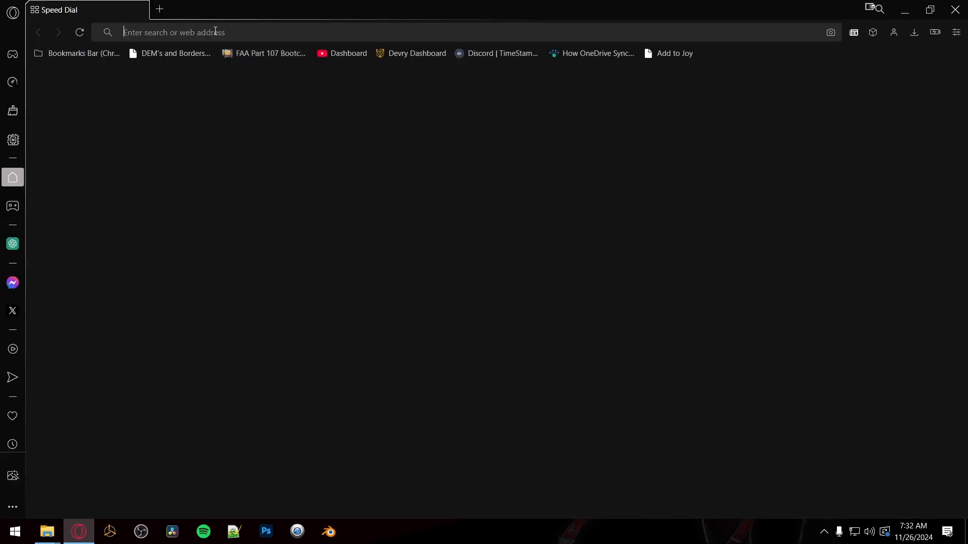
{"action": "type", "text": "defau"}
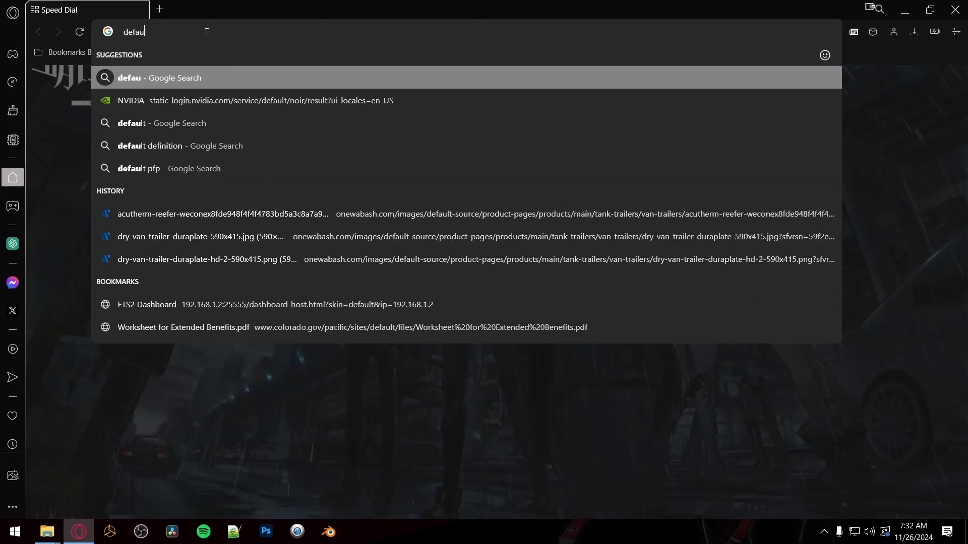
{"action": "type", "text": "lt steam instal"}
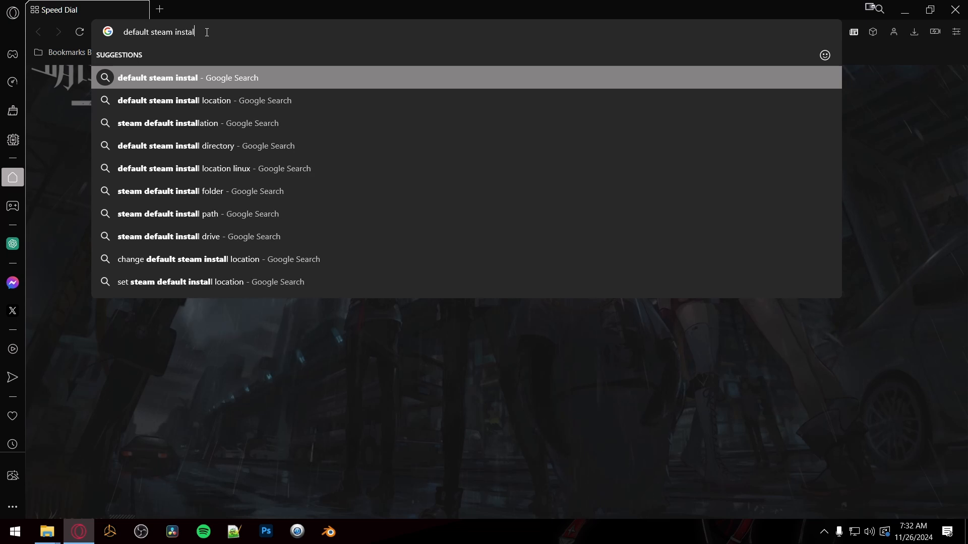
{"action": "type", "text": "l path"}
{"action": "key", "text": "Return"}
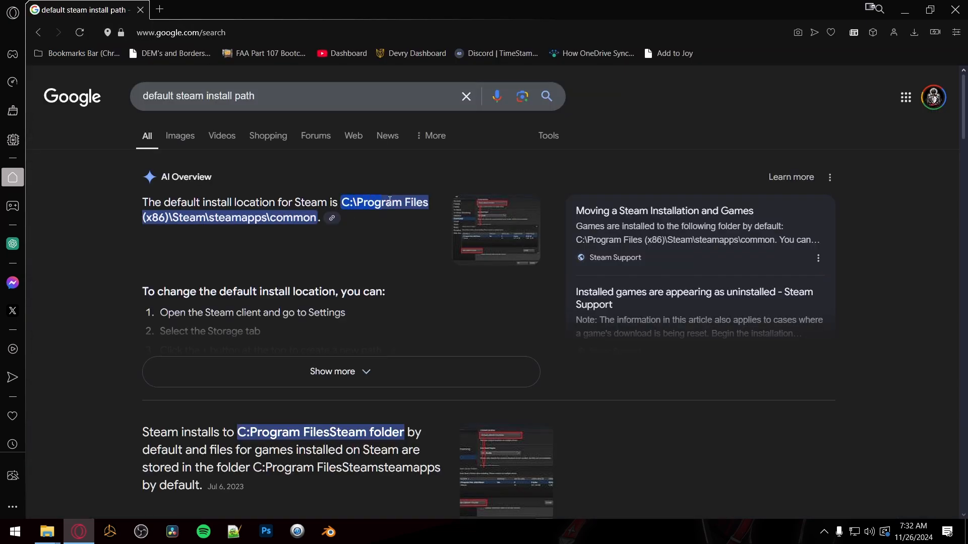
{"action": "left_click_drag", "start_coordinate": [407, 202], "coordinate": [424, 202]}
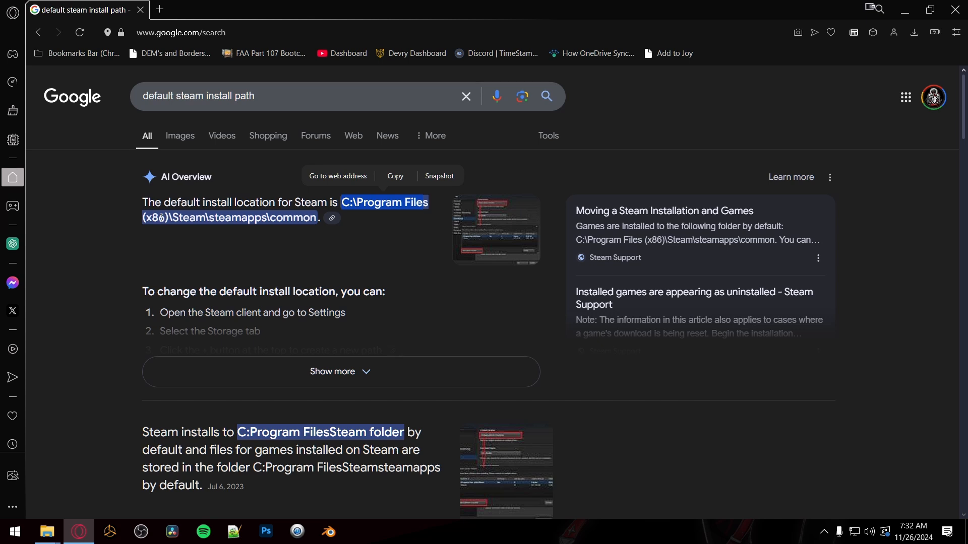
{"action": "left_click", "coordinate": [184, 218]}
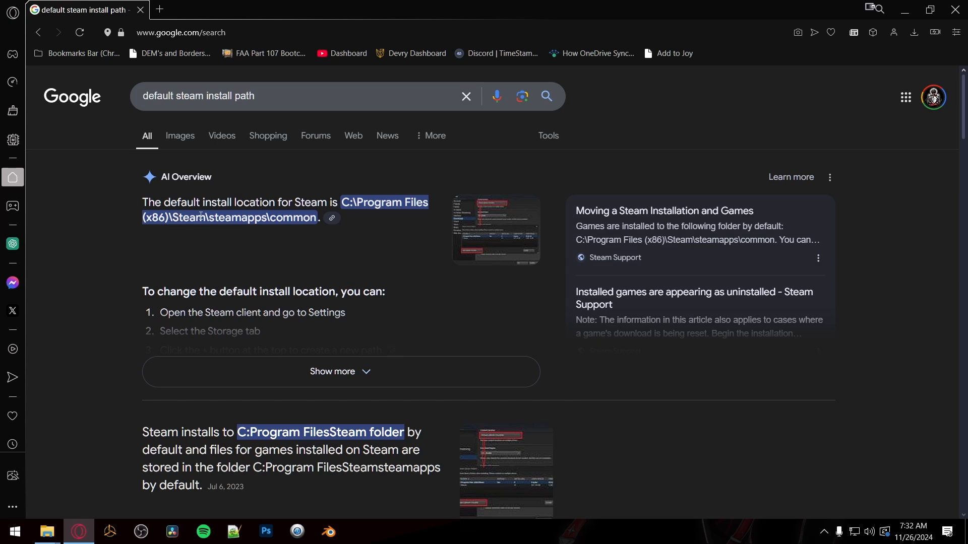
{"action": "left_click", "coordinate": [140, 10]}
{"action": "left_click", "coordinate": [947, 15]}
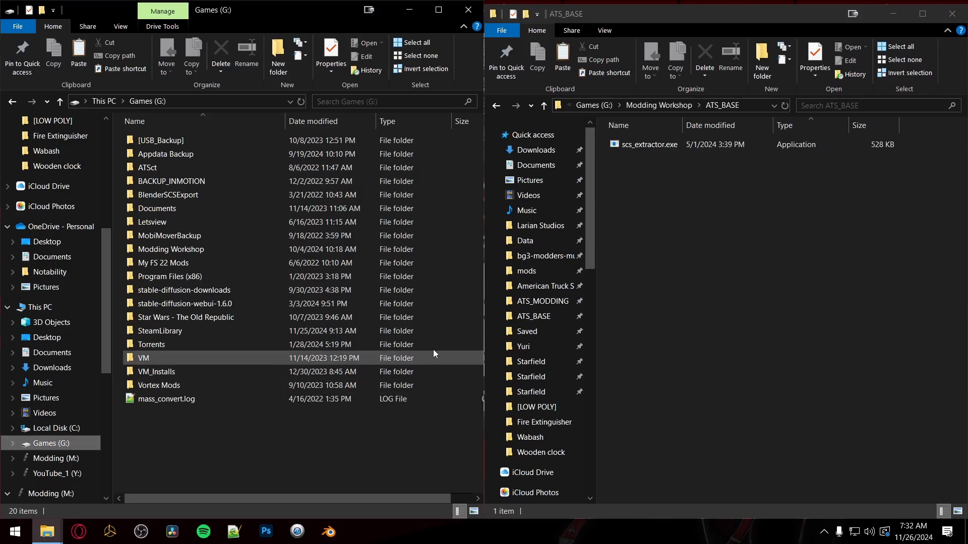
Step: Open SteamLibrary\steamapps\common\American Truck Simulator on the G: drive and look through its .scs files
{"action": "double_click", "coordinate": [153, 332]}
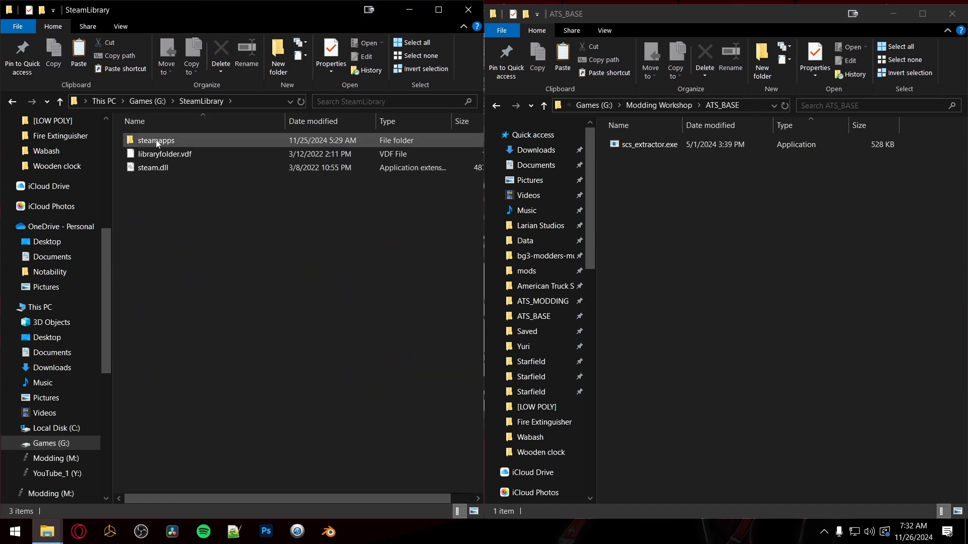
{"action": "double_click", "coordinate": [156, 142]}
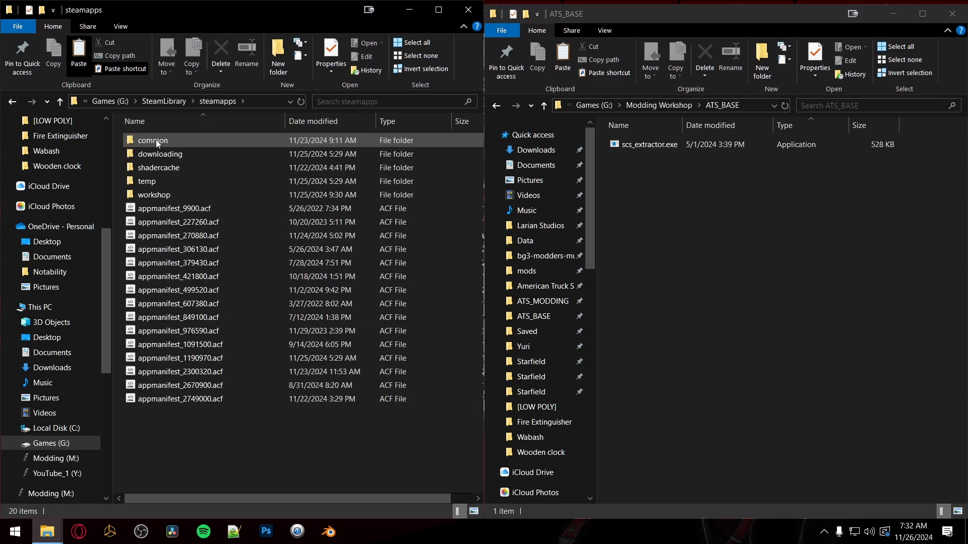
{"action": "double_click", "coordinate": [157, 142]}
{"action": "double_click", "coordinate": [155, 153]}
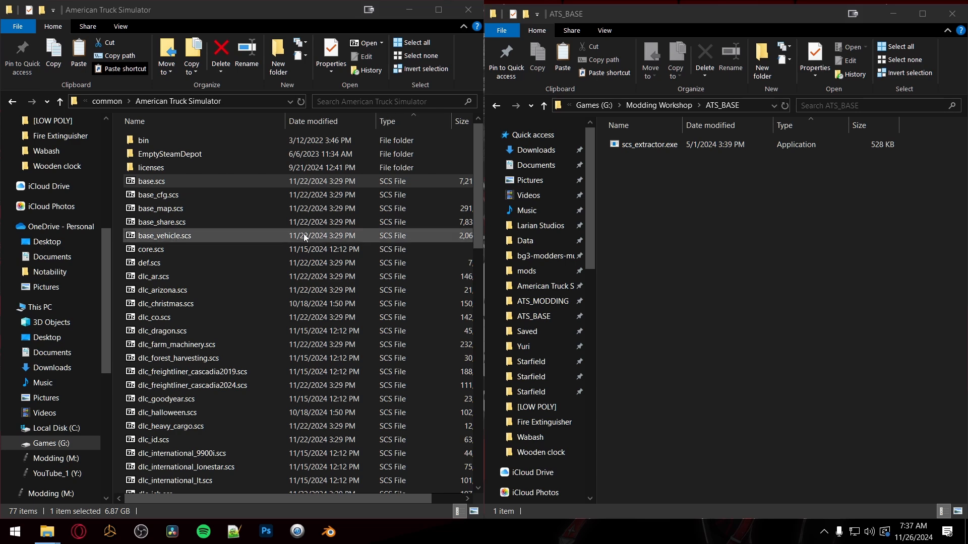
{"action": "scroll", "coordinate": [202, 239], "scroll_direction": "down", "scroll_amount": 4}
{"action": "scroll", "coordinate": [201, 246], "scroll_direction": "down", "scroll_amount": 13}
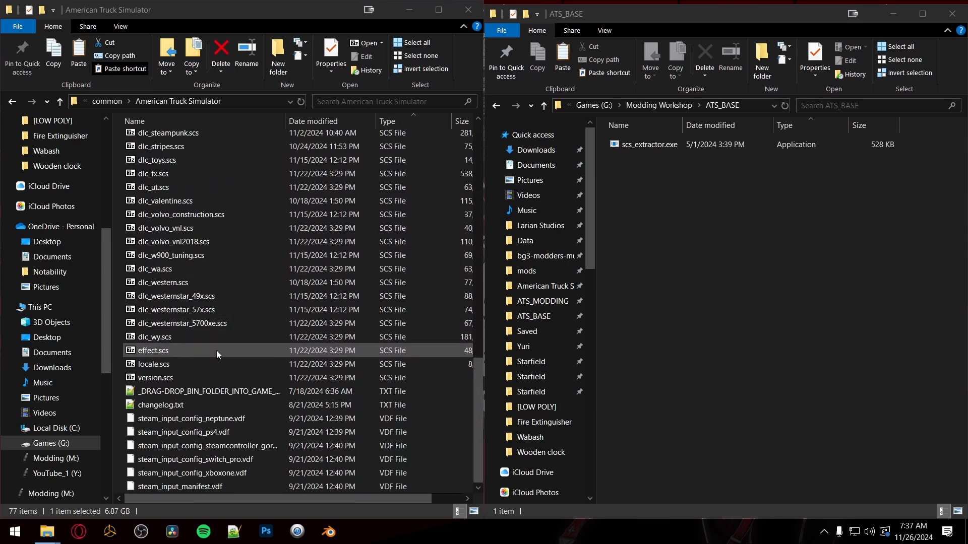
{"action": "scroll", "coordinate": [208, 343], "scroll_direction": "up", "scroll_amount": 17}
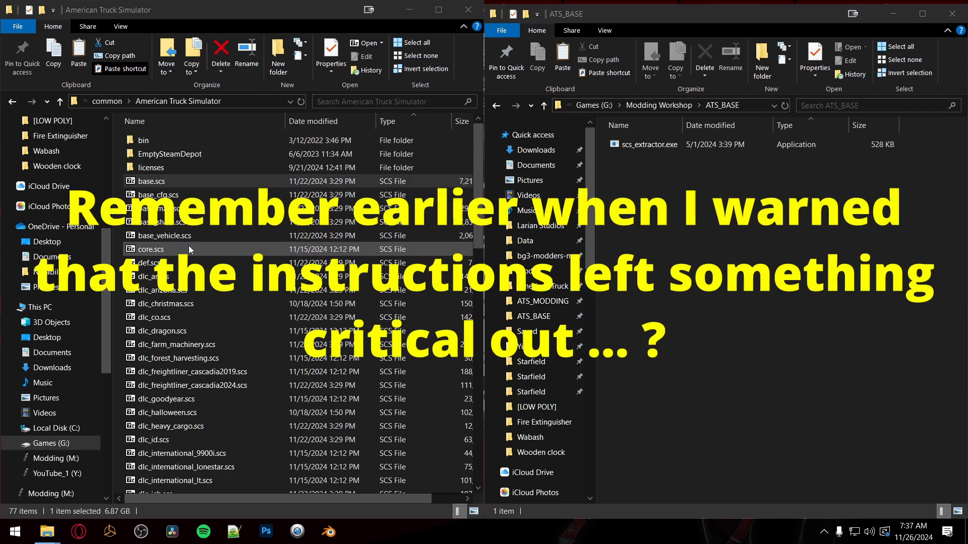
Step: Copy base.scs from the American Truck Simulator folder into the ATS_BASE folder
{"action": "left_click_drag", "start_coordinate": [151, 182], "coordinate": [621, 145]}
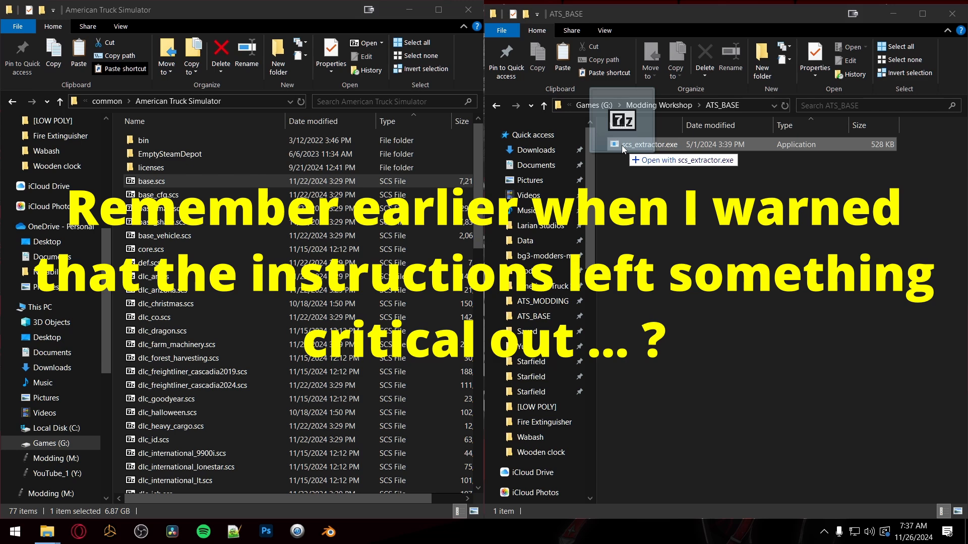
{"action": "left_click_drag", "start_coordinate": [622, 145], "coordinate": [140, 185]}
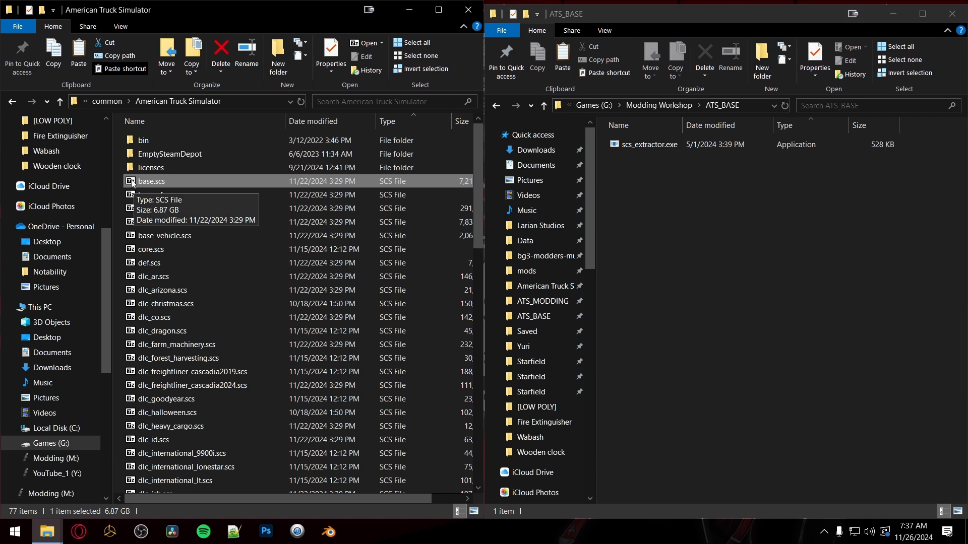
{"action": "key", "text": "ctrl+c"}
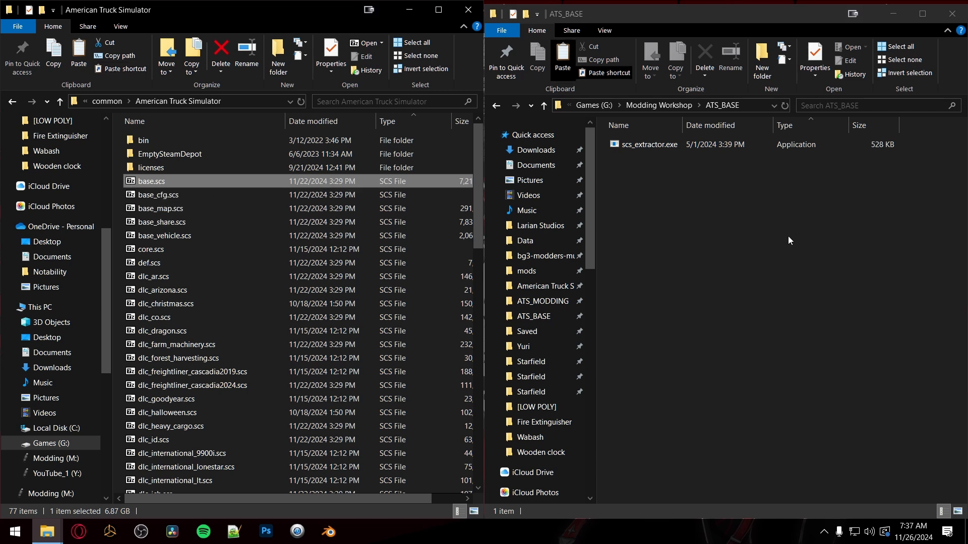
{"action": "left_click", "coordinate": [729, 217]}
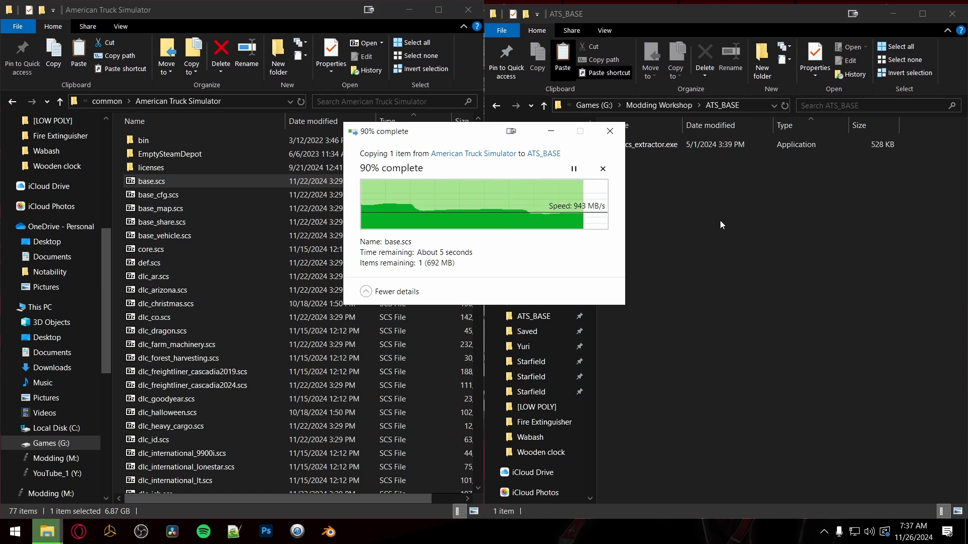
Step: Copy all remaining .scs files, from base_cfg.scs through version.scs, into the ATS_BASE folder
{"action": "left_click", "coordinate": [158, 199]}
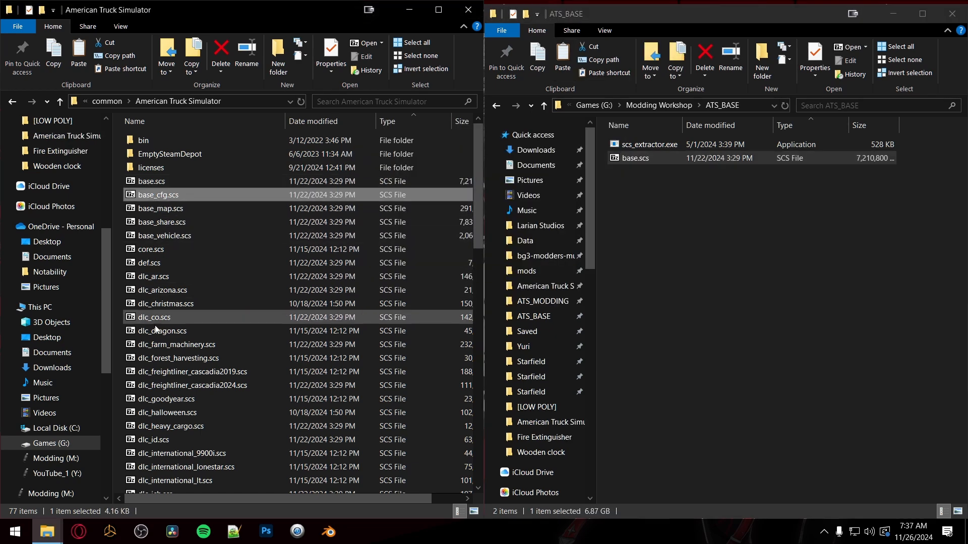
{"action": "scroll", "coordinate": [166, 474], "scroll_direction": "down", "scroll_amount": 5}
{"action": "scroll", "coordinate": [164, 470], "scroll_direction": "down", "scroll_amount": 10}
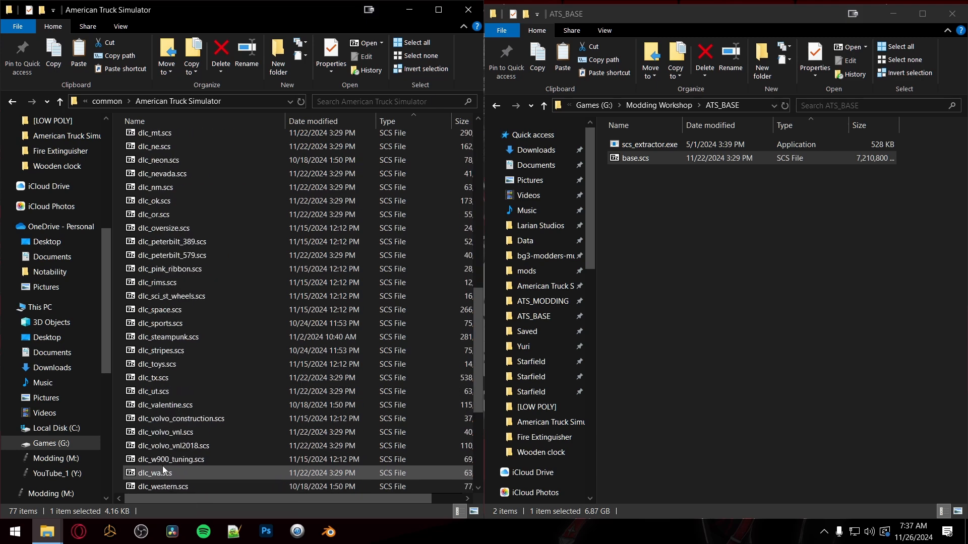
{"action": "left_click", "coordinate": [155, 375], "text": "shift"}
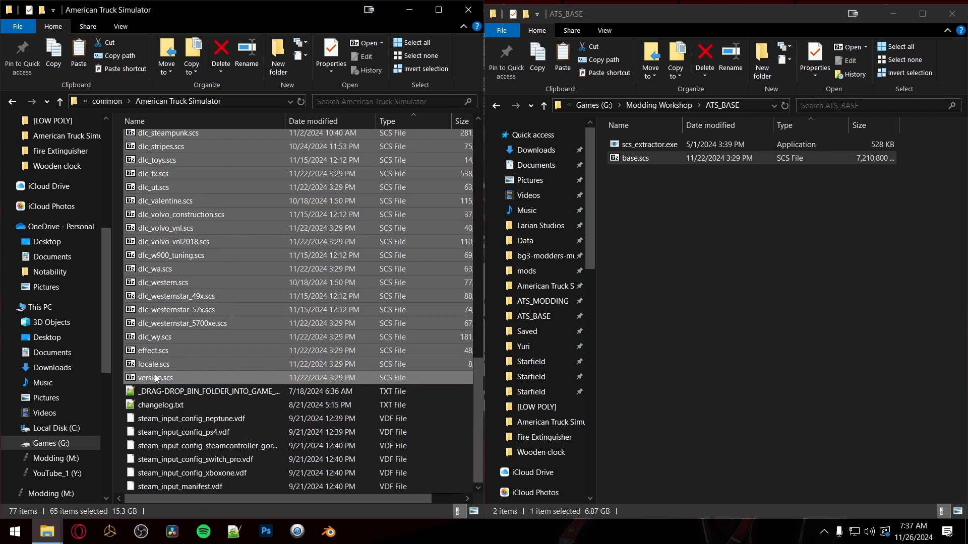
{"action": "left_click", "coordinate": [720, 298]}
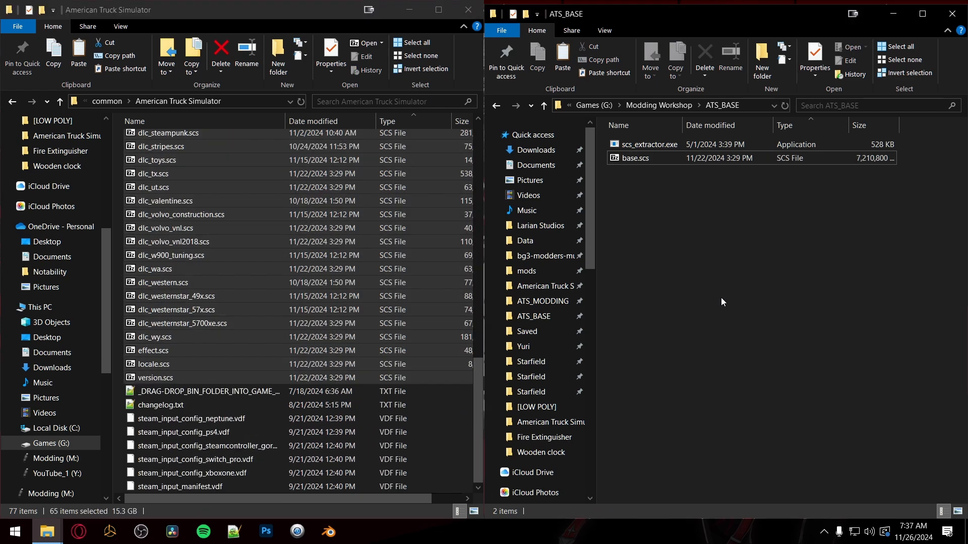
{"action": "key", "text": "ctrl+v"}
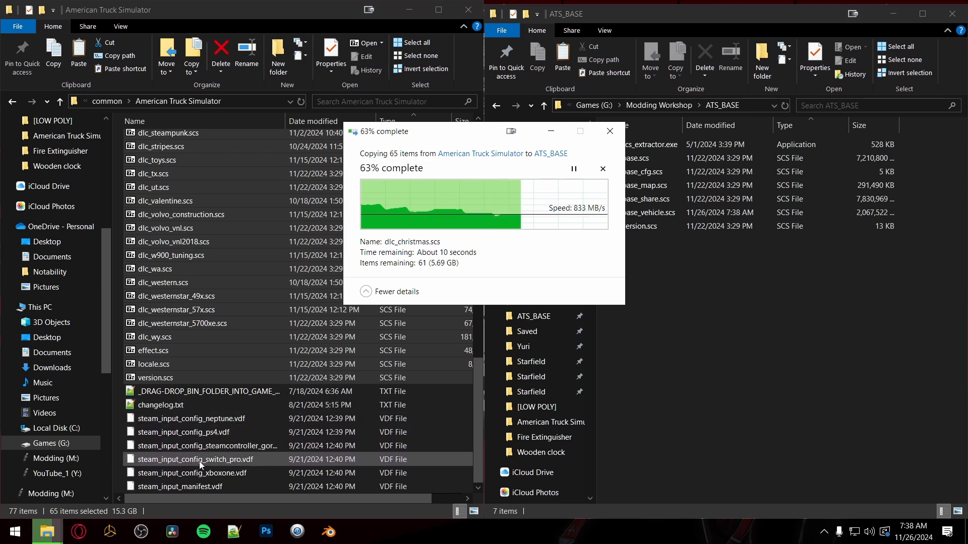
Step: Review the copied .scs files in ATS_BASE and close the American Truck Simulator folder window
{"action": "scroll", "coordinate": [199, 456], "scroll_direction": "up", "scroll_amount": 15}
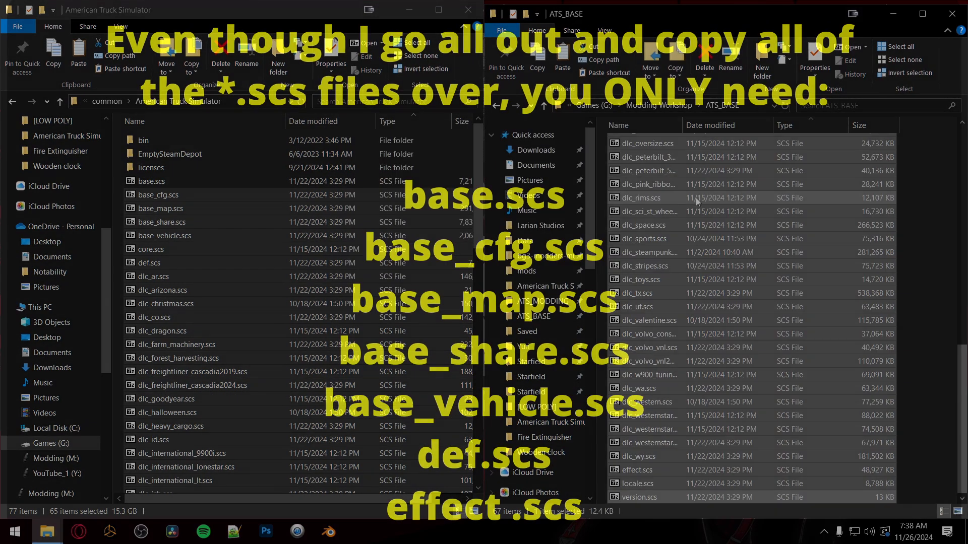
{"action": "scroll", "coordinate": [662, 264], "scroll_direction": "up", "scroll_amount": 14}
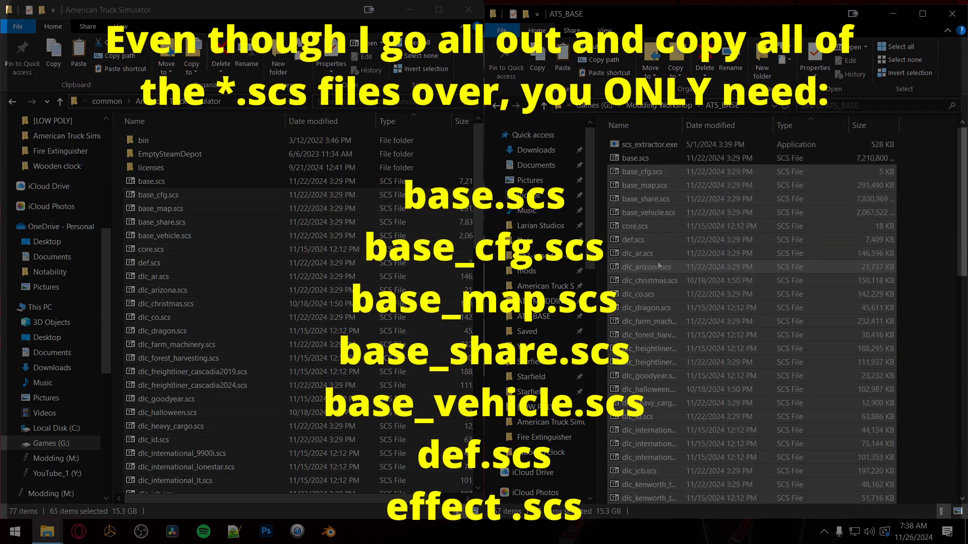
{"action": "left_click", "coordinate": [925, 199]}
{"action": "scroll", "coordinate": [650, 415], "scroll_direction": "down", "scroll_amount": 14}
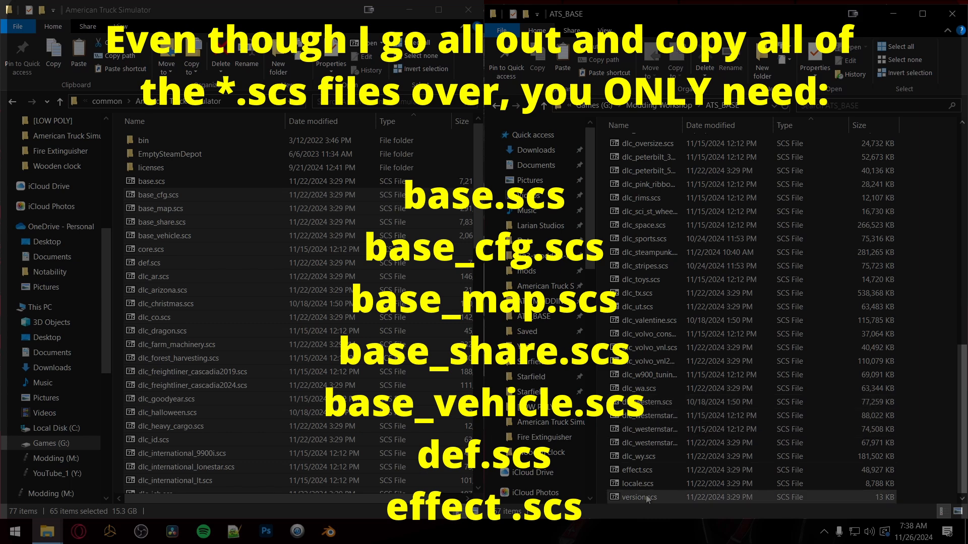
{"action": "scroll", "coordinate": [698, 345], "scroll_direction": "up", "scroll_amount": 14}
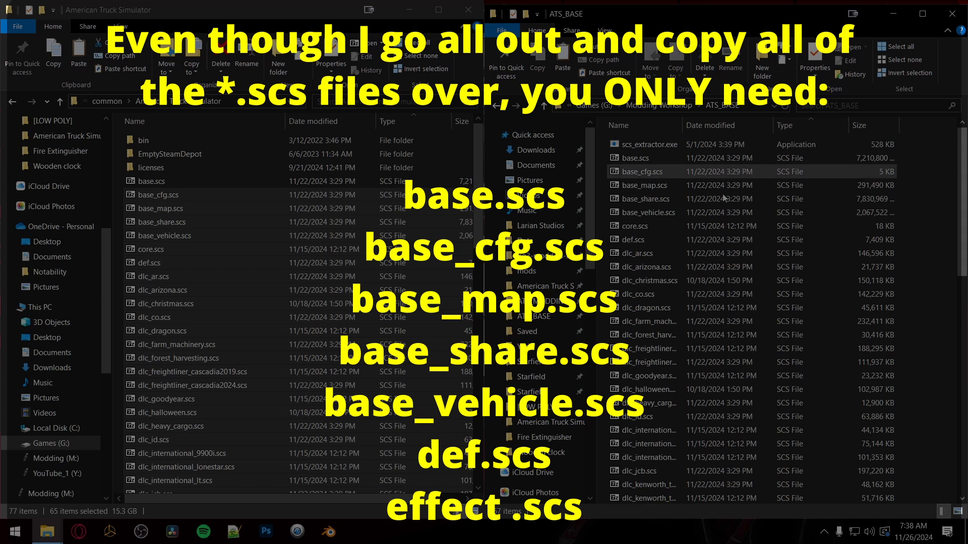
{"action": "left_click", "coordinate": [467, 10]}
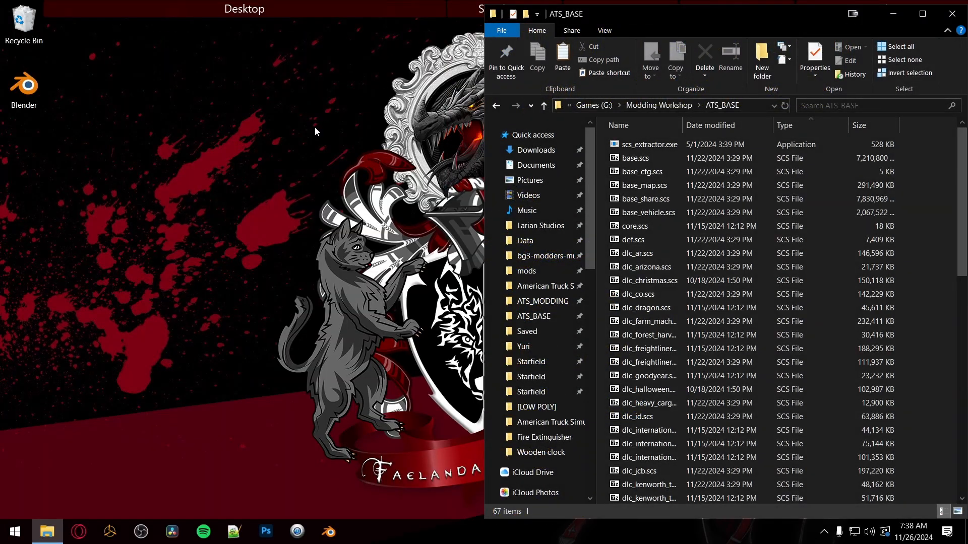
Step: Empty the Recycle Bin on the desktop
{"action": "right_click", "coordinate": [19, 21]}
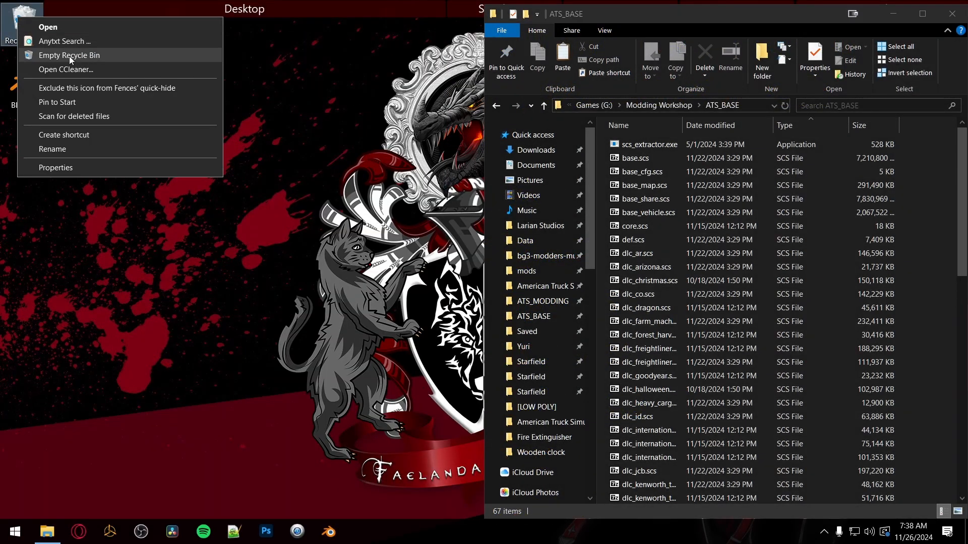
{"action": "left_click", "coordinate": [69, 56]}
{"action": "left_click", "coordinate": [546, 313]}
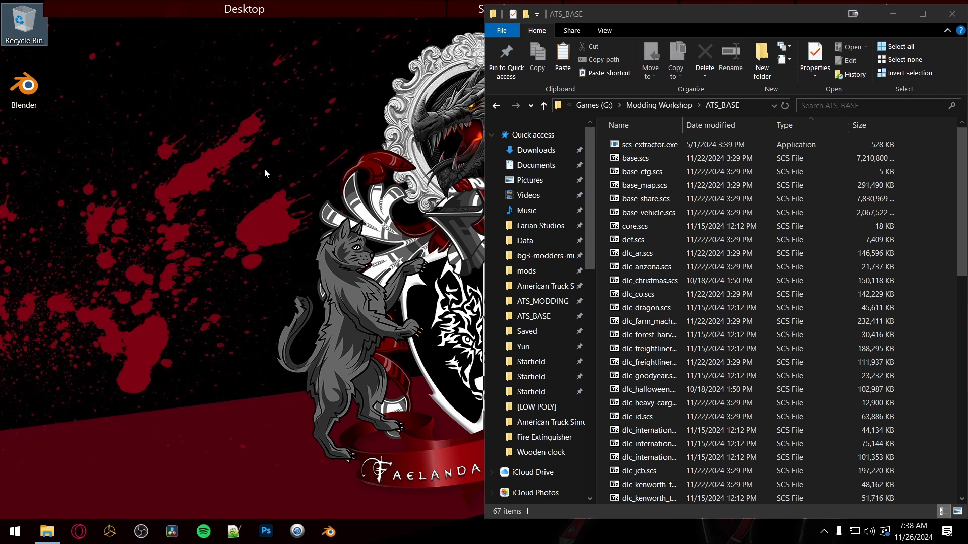
Step: Maximize the ATS_BASE window and extract base.scs by running it through scs_extractor.exe
{"action": "double_click", "coordinate": [792, 13]}
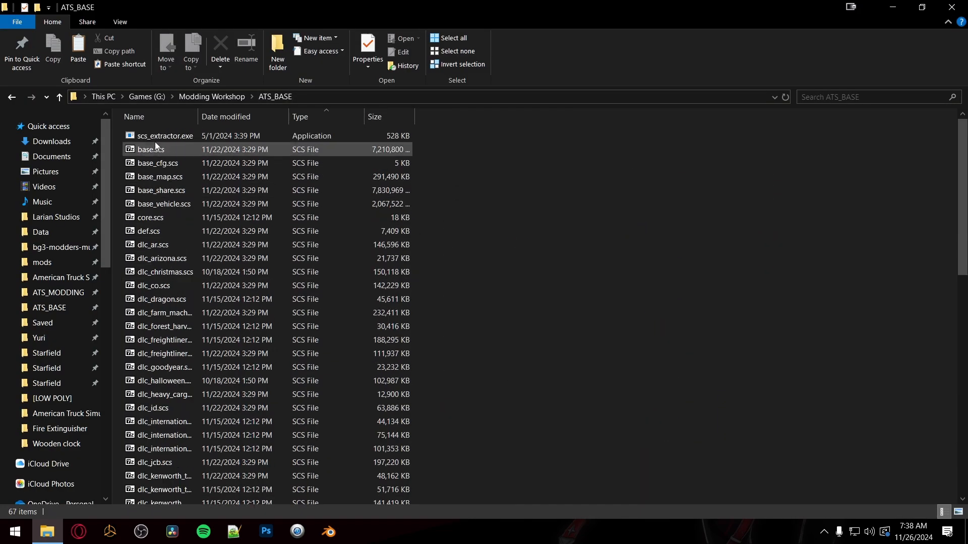
{"action": "left_click", "coordinate": [153, 138]}
{"action": "scroll", "coordinate": [208, 282], "scroll_direction": "down", "scroll_amount": 5}
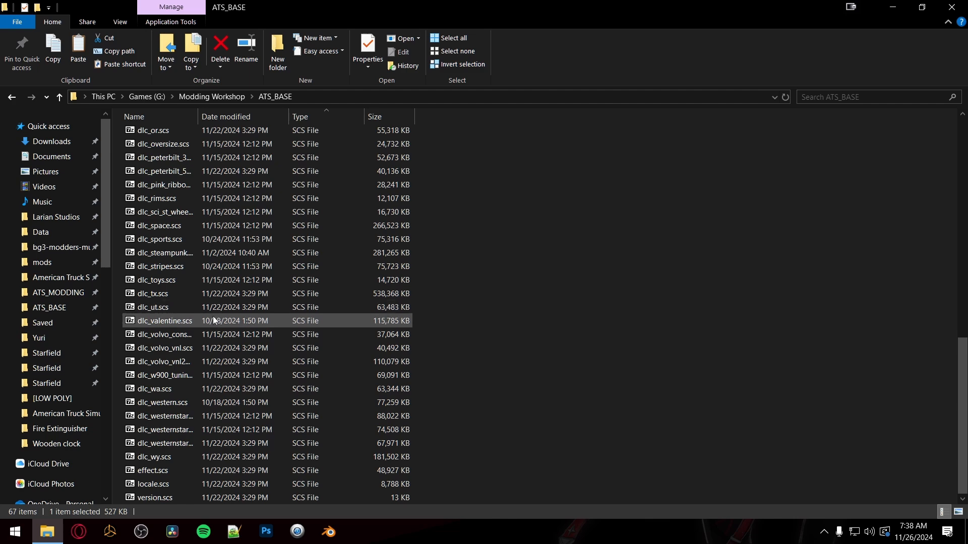
{"action": "scroll", "coordinate": [212, 313], "scroll_direction": "up", "scroll_amount": 5}
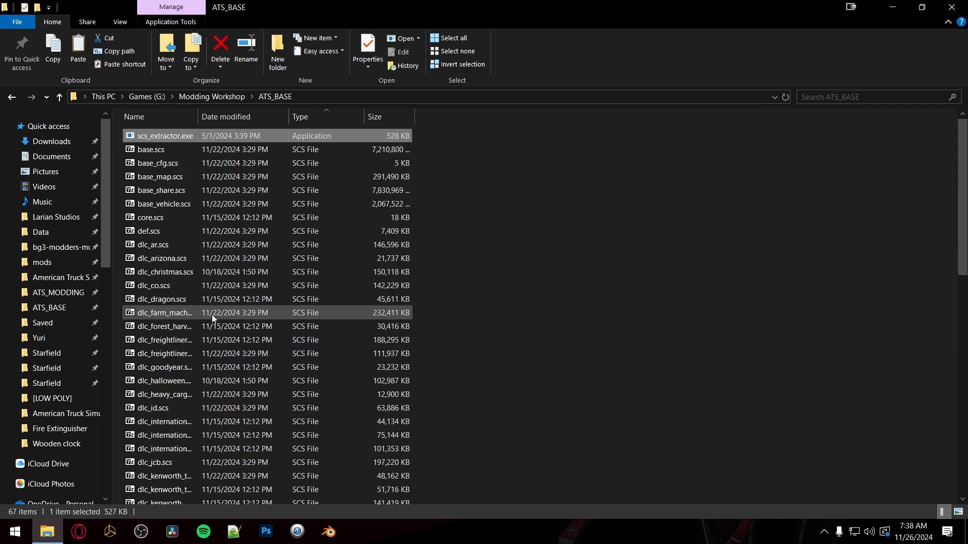
{"action": "left_click", "coordinate": [141, 152]}
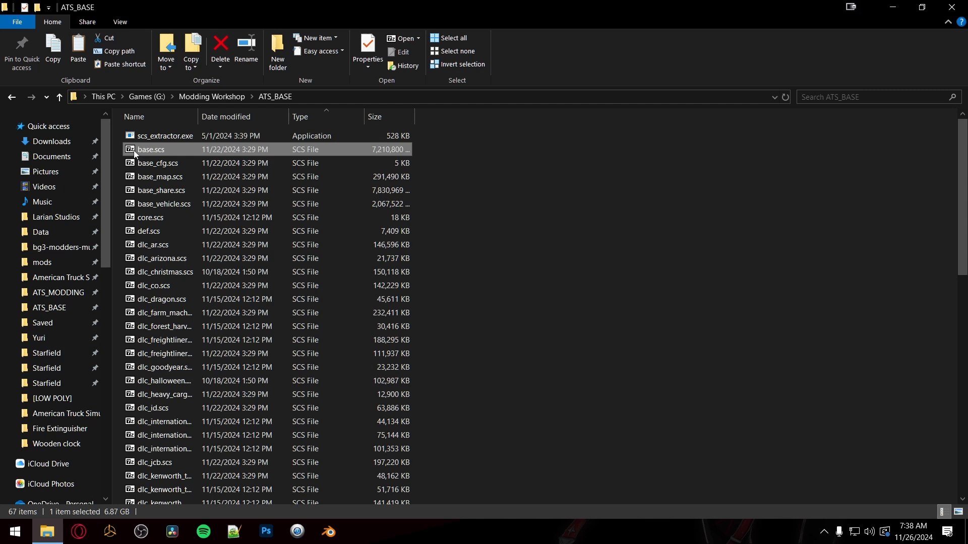
{"action": "left_click_drag", "start_coordinate": [134, 151], "coordinate": [136, 139]}
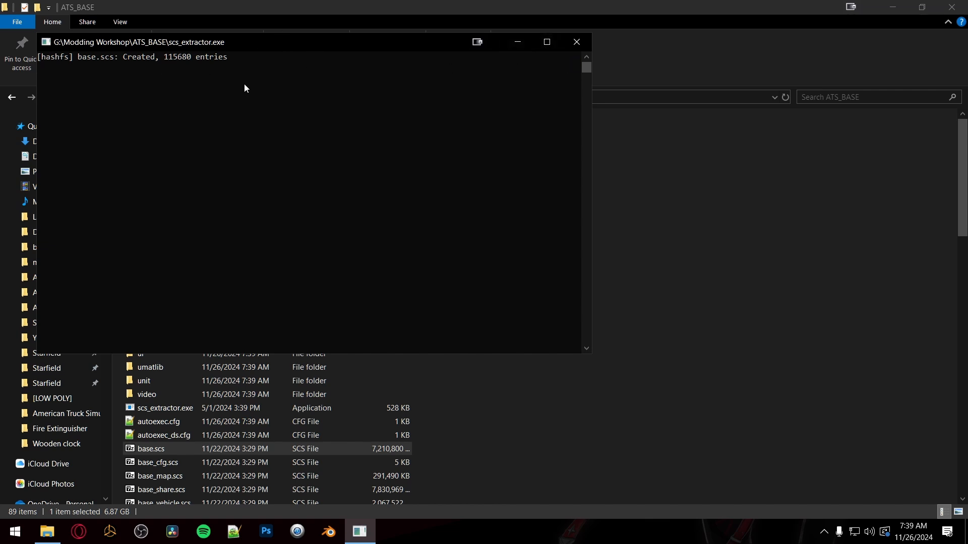
Step: Arrange the ATS_BASE folder and the scs_extractor.exe console side by side, with the folder on the left half
{"action": "left_click_drag", "start_coordinate": [256, 8], "coordinate": [1, 63]}
{"action": "left_click", "coordinate": [488, 46]}
{"action": "left_click_drag", "start_coordinate": [363, 44], "coordinate": [967, 116]}
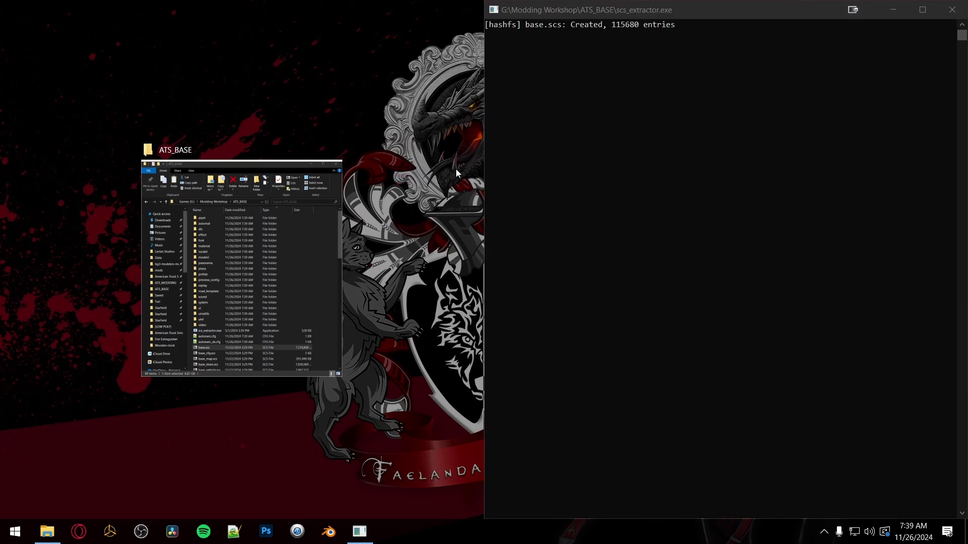
{"action": "left_click", "coordinate": [338, 207]}
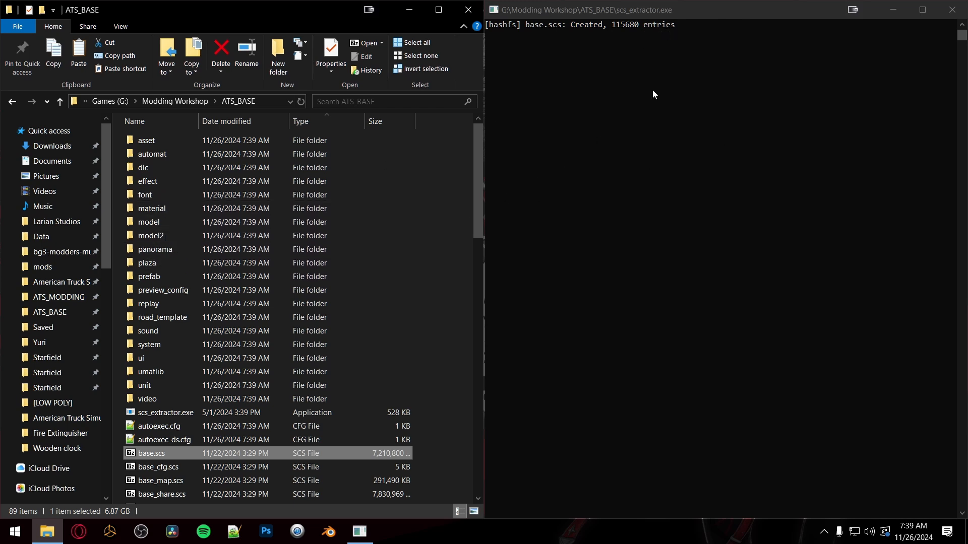
Step: Examine the folders and files extracted from base.scs and the remaining .scs archives in ATS_BASE
{"action": "scroll", "coordinate": [237, 328], "scroll_direction": "down", "scroll_amount": 7}
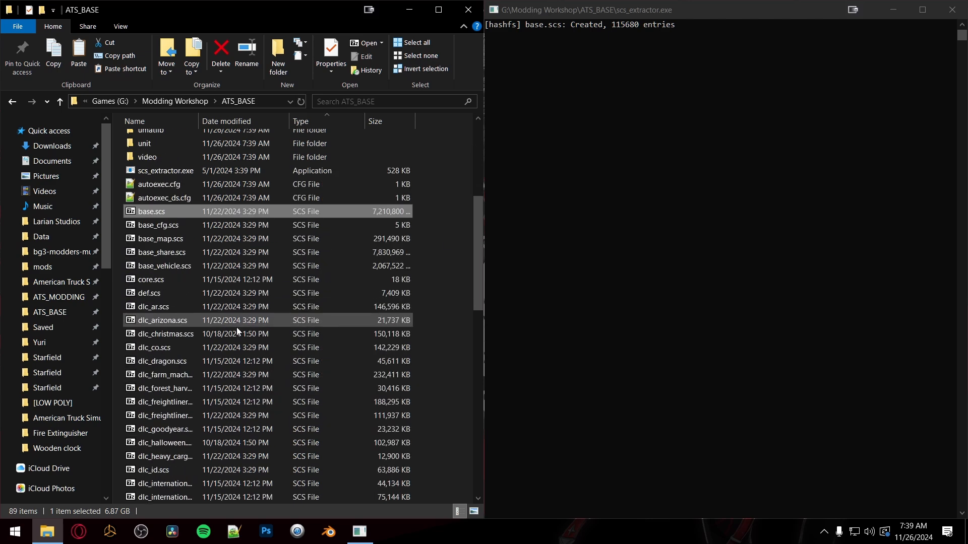
{"action": "scroll", "coordinate": [235, 325], "scroll_direction": "up", "scroll_amount": 7}
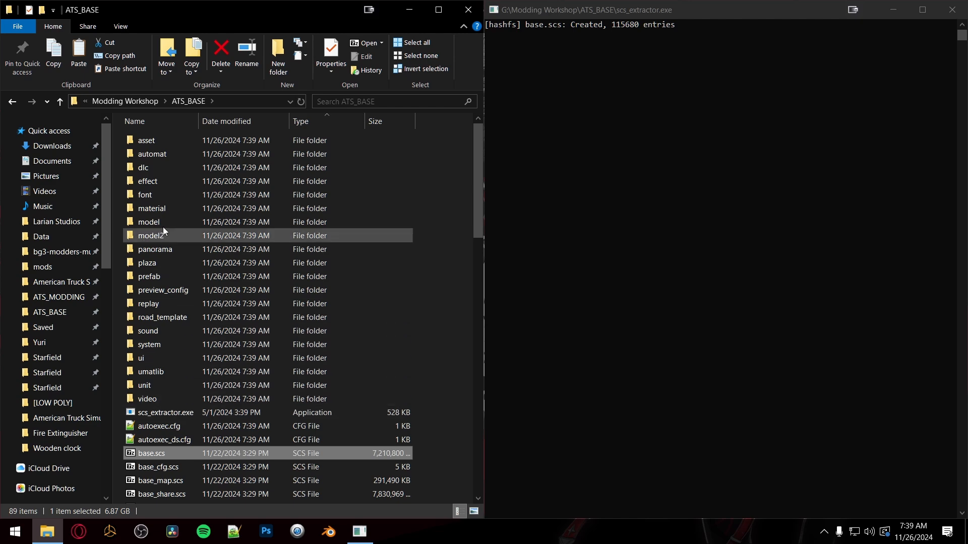
{"action": "scroll", "coordinate": [174, 335], "scroll_direction": "down", "scroll_amount": 20}
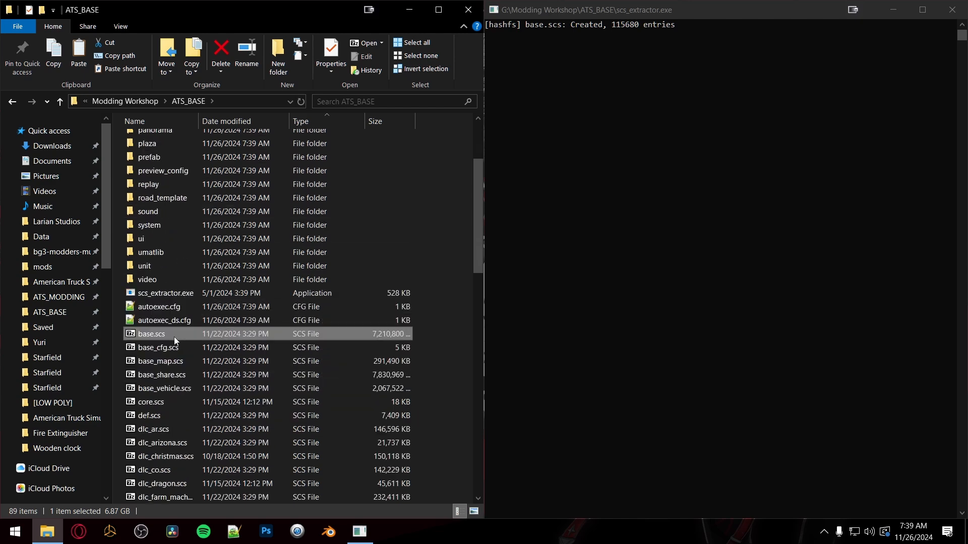
{"action": "scroll", "coordinate": [169, 414], "scroll_direction": "up", "scroll_amount": 20}
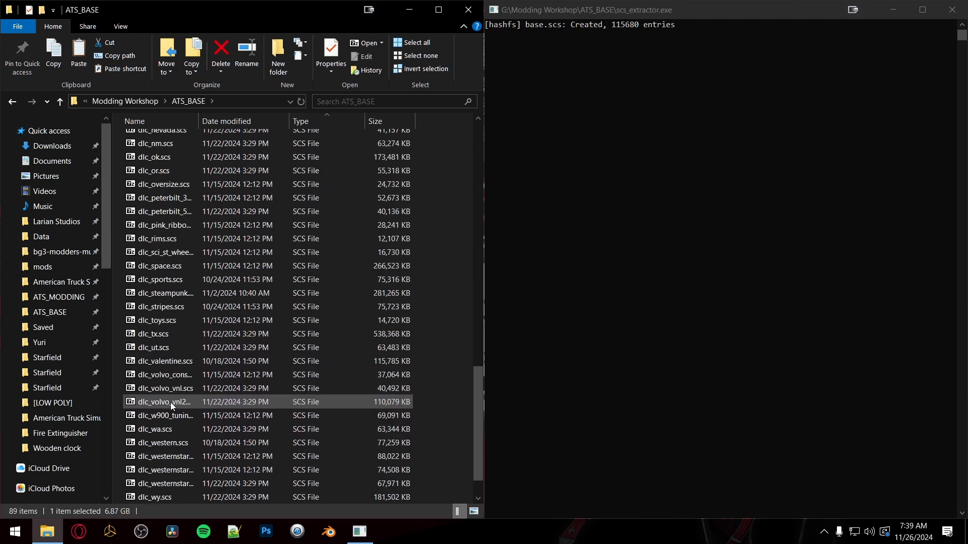
{"action": "scroll", "coordinate": [171, 393], "scroll_direction": "down", "scroll_amount": 20}
{"action": "scroll", "coordinate": [178, 368], "scroll_direction": "up", "scroll_amount": 19}
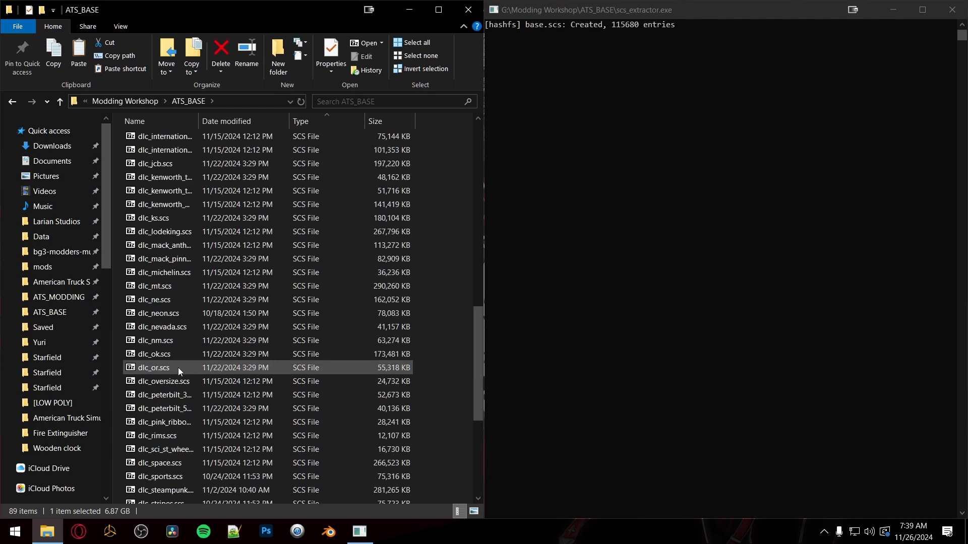
{"action": "scroll", "coordinate": [175, 253], "scroll_direction": "up", "scroll_amount": 1}
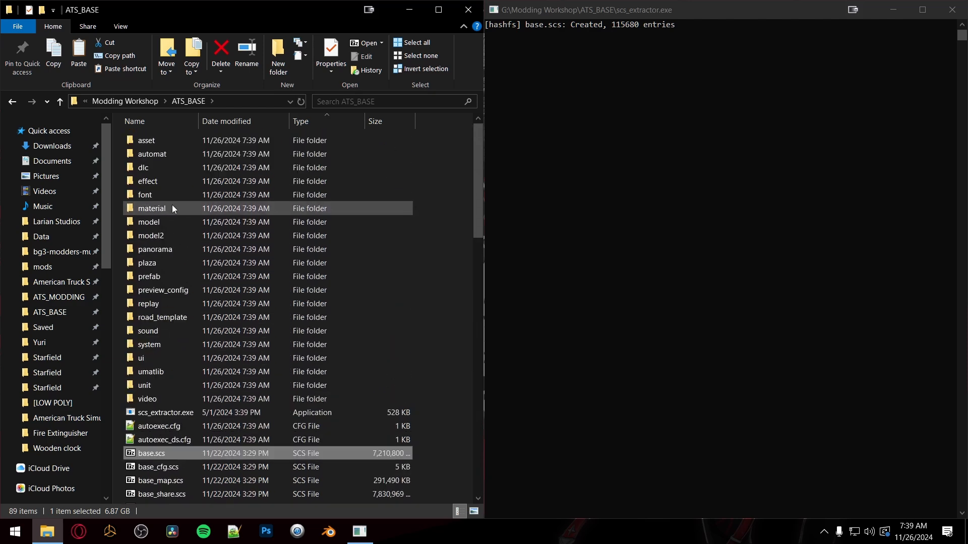
{"action": "scroll", "coordinate": [174, 195], "scroll_direction": "down", "scroll_amount": 1}
{"action": "scroll", "coordinate": [164, 169], "scroll_direction": "up", "scroll_amount": 1}
{"action": "scroll", "coordinate": [161, 167], "scroll_direction": "down", "scroll_amount": 1}
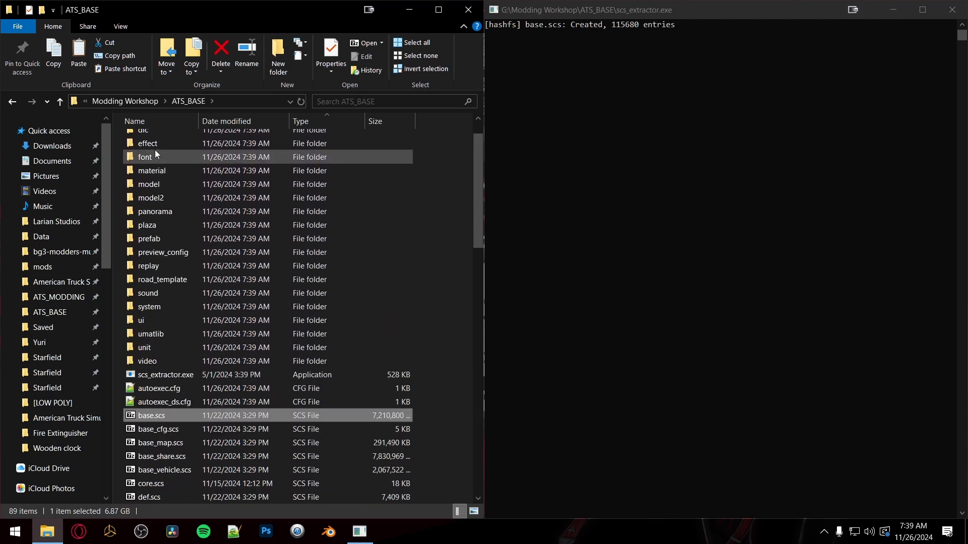
{"action": "scroll", "coordinate": [180, 166], "scroll_direction": "up", "scroll_amount": 1}
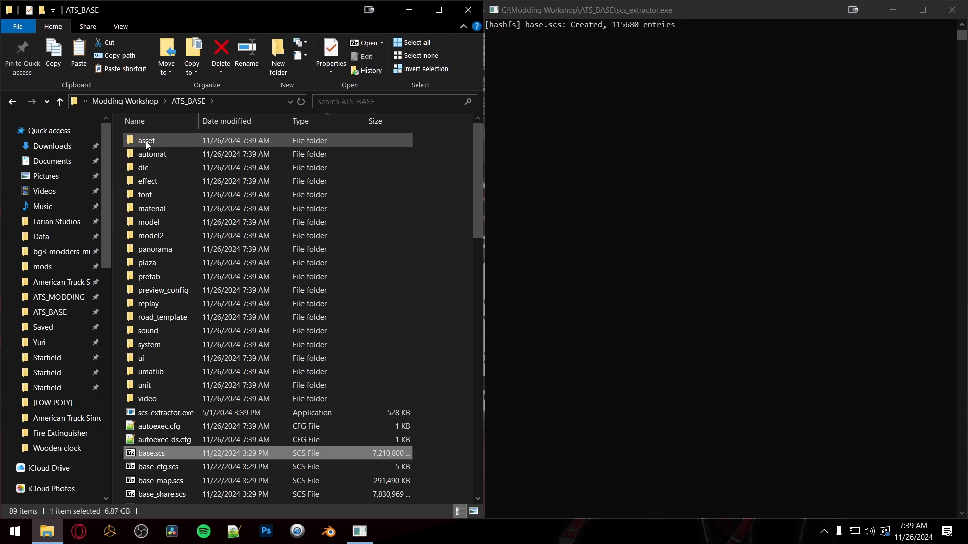
{"action": "left_click", "coordinate": [178, 140]}
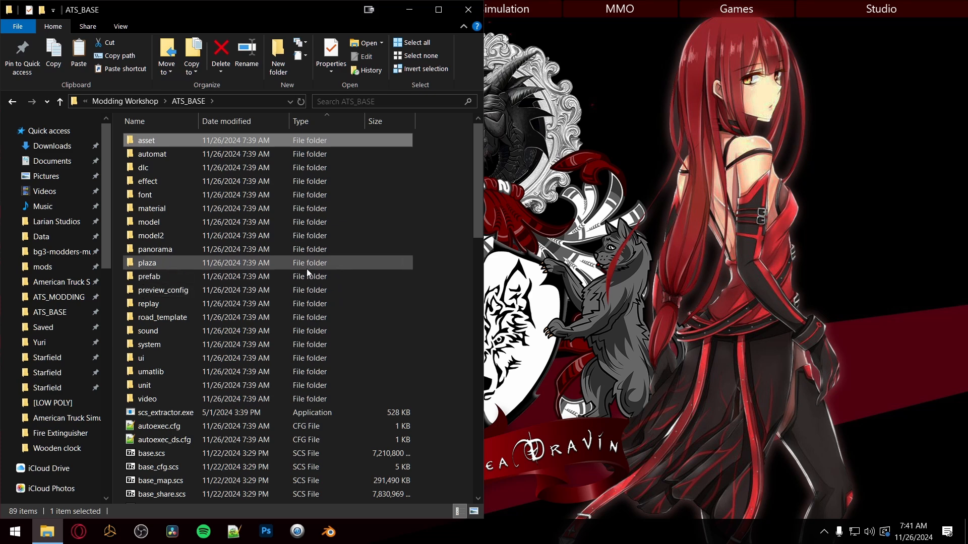
Step: Delete the already extracted base.scs archive from ATS_BASE
{"action": "left_click", "coordinate": [141, 453]}
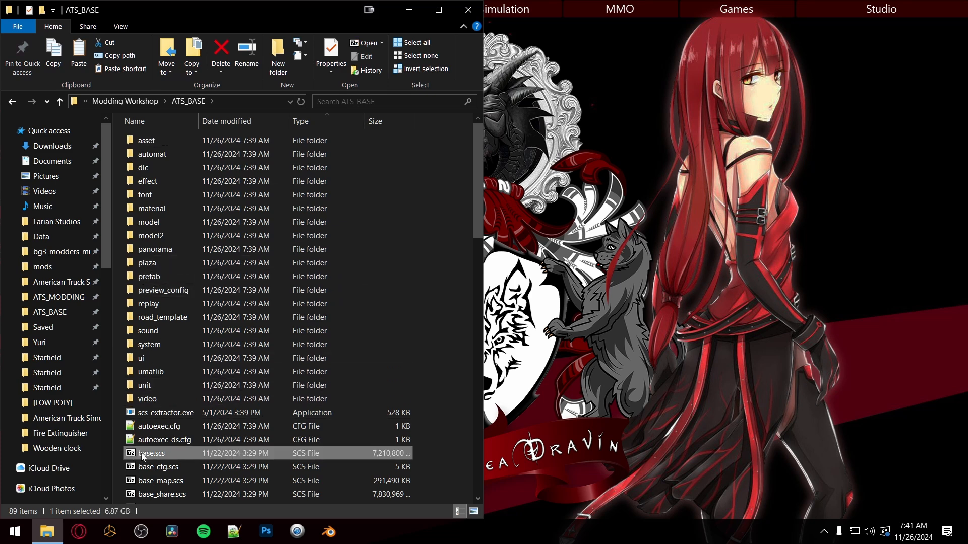
{"action": "key", "text": "Delete"}
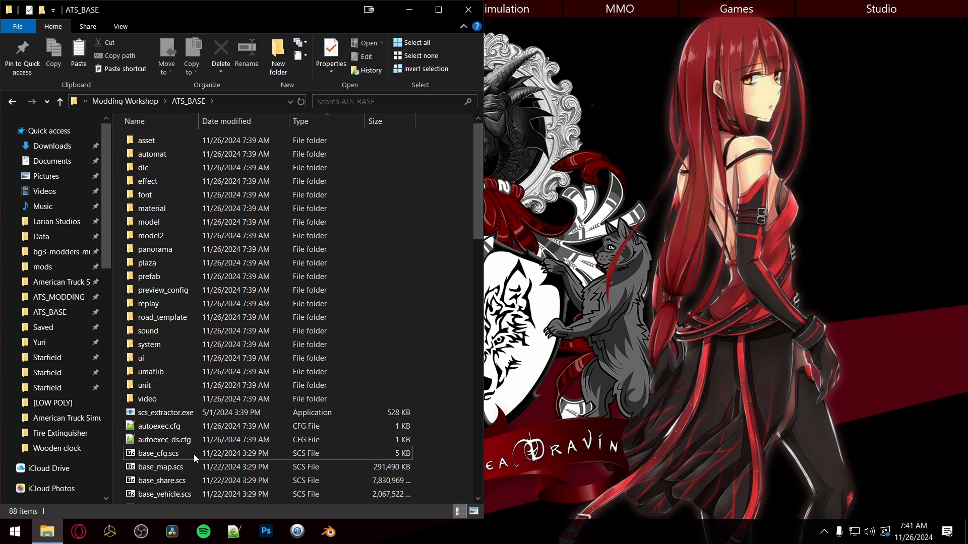
Step: Extract base_cfg.scs with scs_extractor.exe and delete the base_cfg.scs archive
{"action": "left_click", "coordinate": [150, 453]}
{"action": "scroll", "coordinate": [156, 452], "scroll_direction": "down", "scroll_amount": 20}
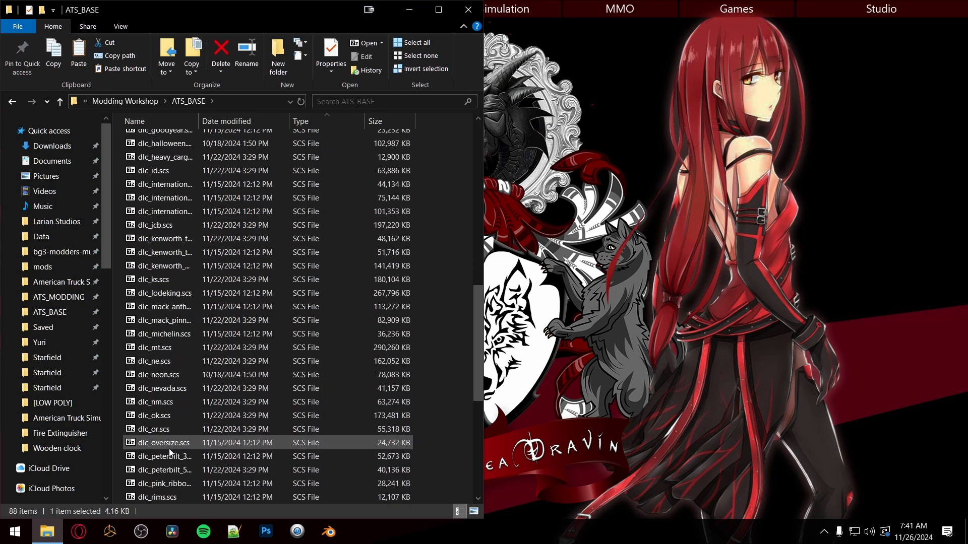
{"action": "scroll", "coordinate": [171, 455], "scroll_direction": "up", "scroll_amount": 20}
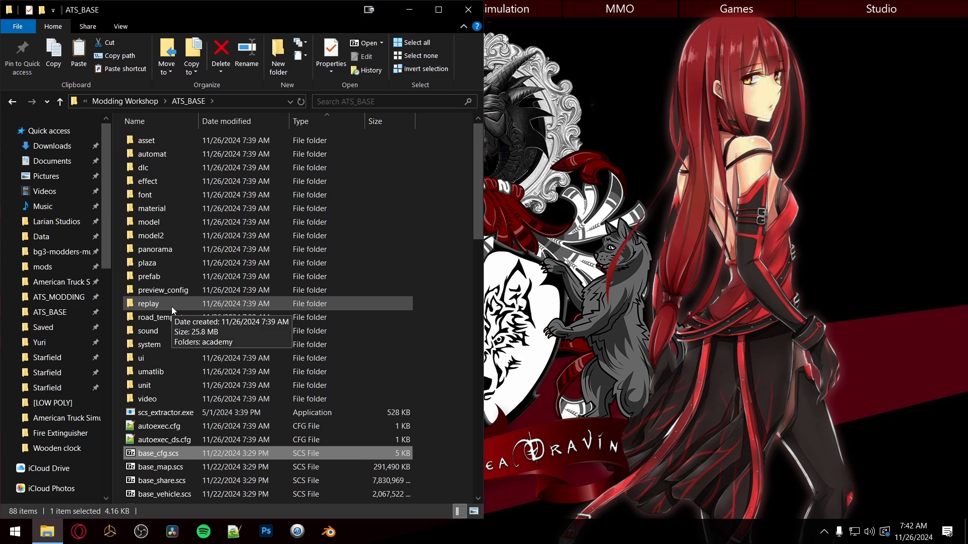
{"action": "mouse_move", "coordinate": [188, 315]}
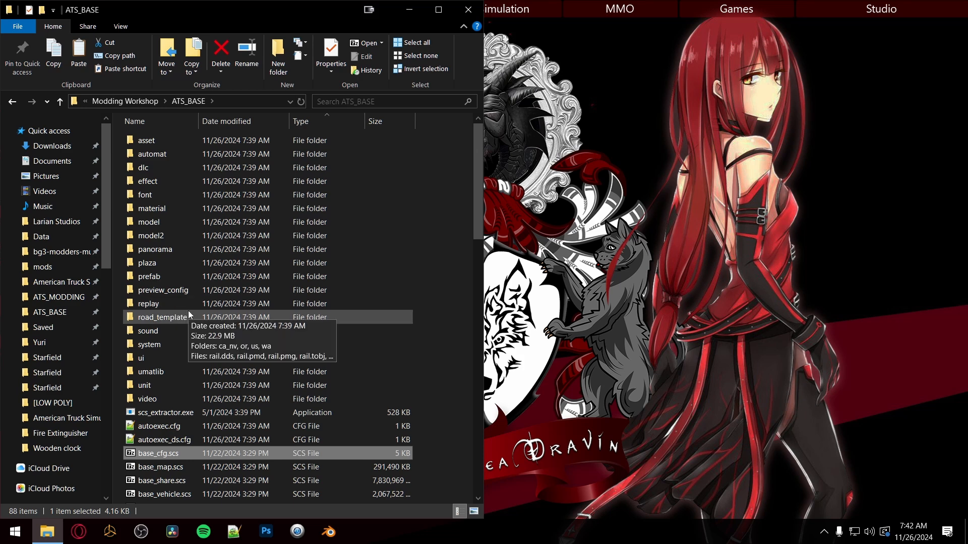
{"action": "scroll", "coordinate": [189, 311], "scroll_direction": "down", "scroll_amount": 18}
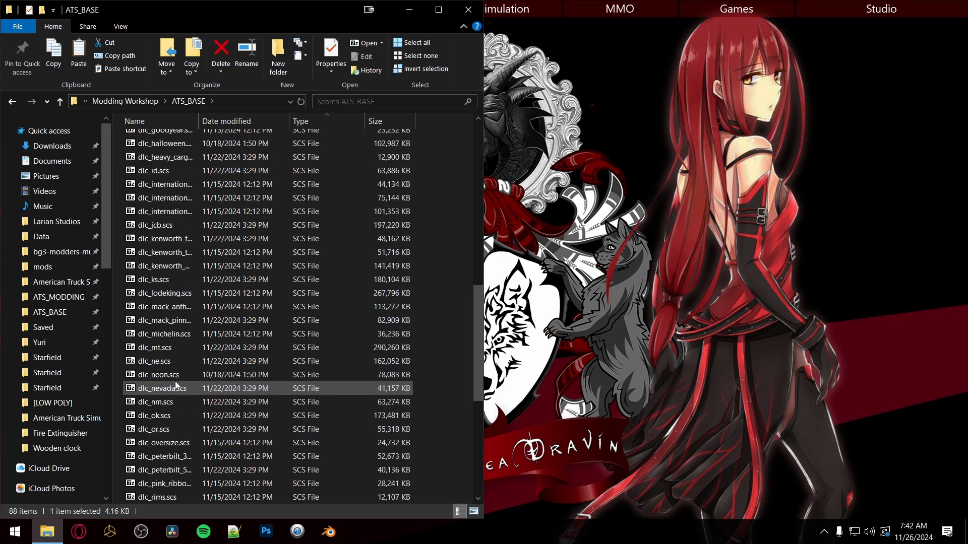
{"action": "scroll", "coordinate": [172, 390], "scroll_direction": "up", "scroll_amount": 20}
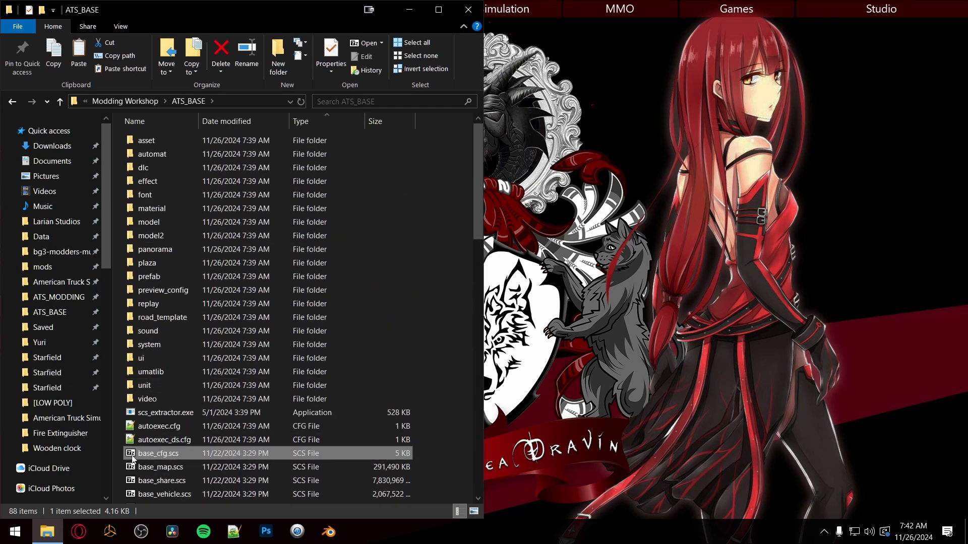
{"action": "left_click_drag", "start_coordinate": [133, 455], "coordinate": [147, 417]}
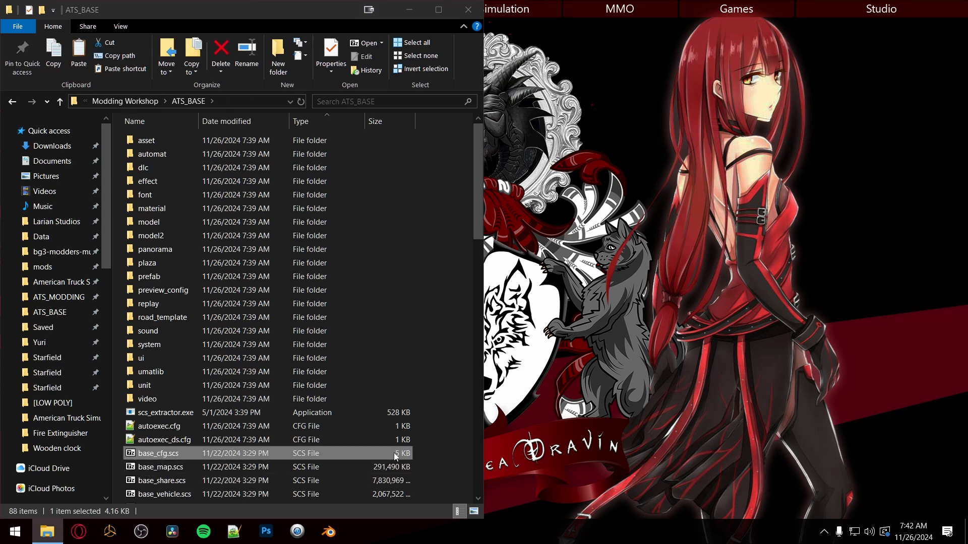
{"action": "key", "text": "Delete"}
Step: Extract base_map.scs with scs_extractor.exe, keeping its console beside the folder, and delete the base_map.scs archive
{"action": "left_click", "coordinate": [135, 457]}
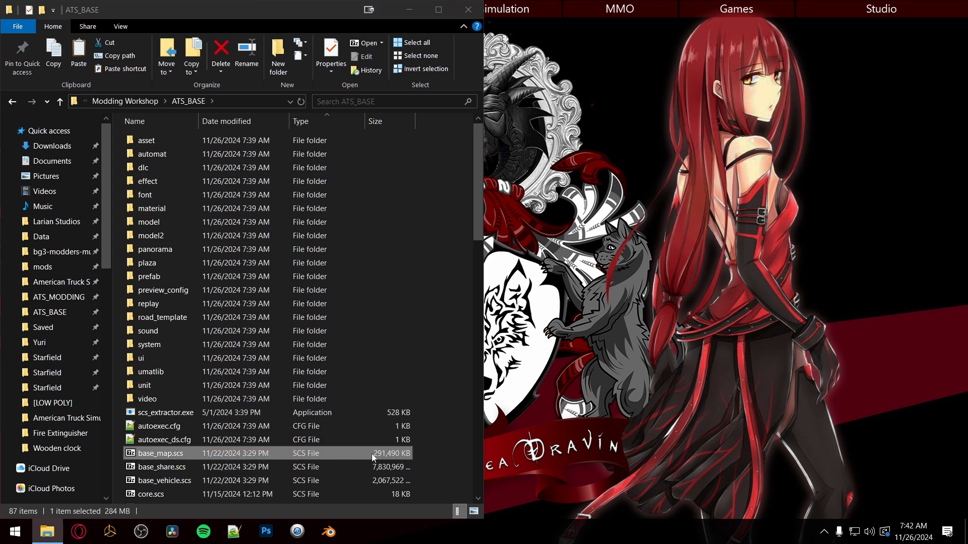
{"action": "left_click_drag", "start_coordinate": [132, 453], "coordinate": [135, 415]}
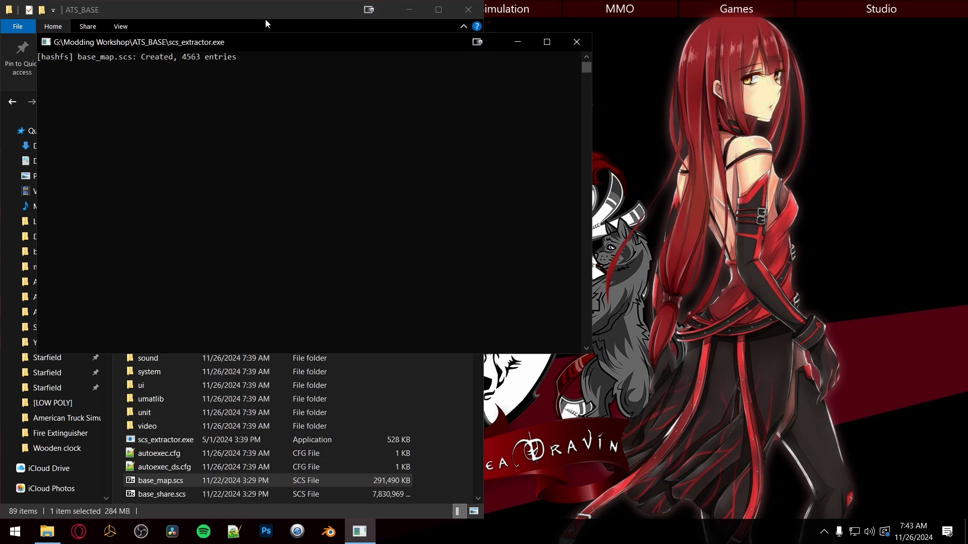
{"action": "left_click_drag", "start_coordinate": [267, 44], "coordinate": [962, 209]}
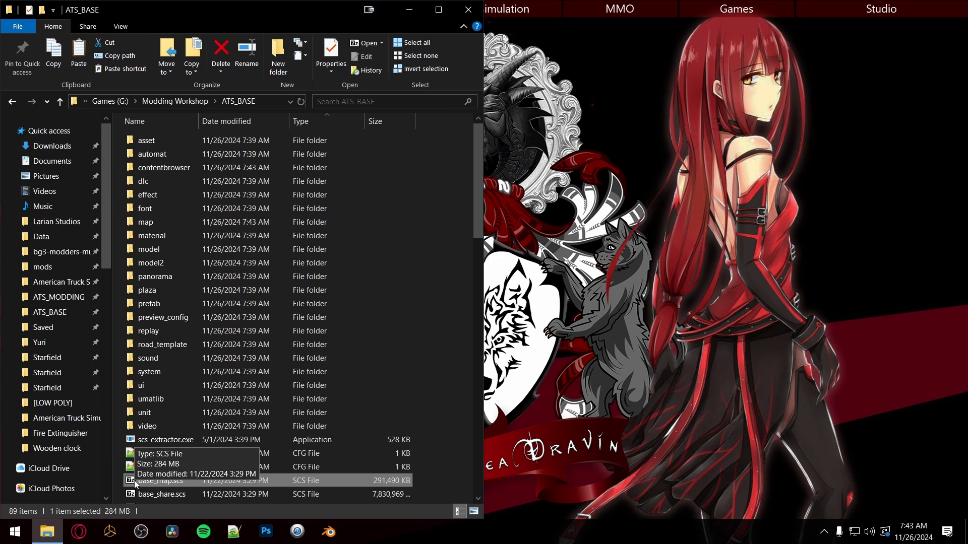
{"action": "key", "text": "Delete"}
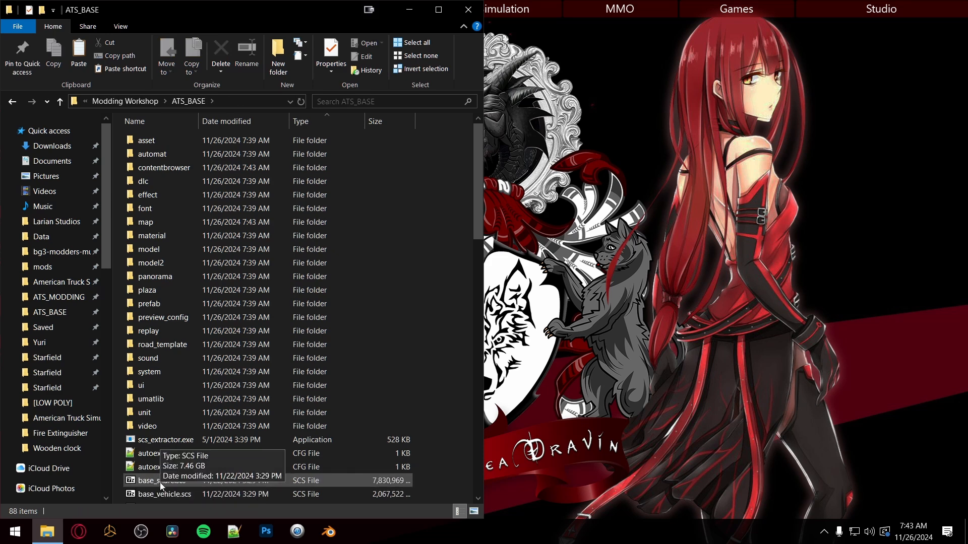
Step: Look through the .scs archives in ATS_BASE that still need extracting, from base_share.scs through version.scs
{"action": "scroll", "coordinate": [189, 484], "scroll_direction": "down", "scroll_amount": 1}
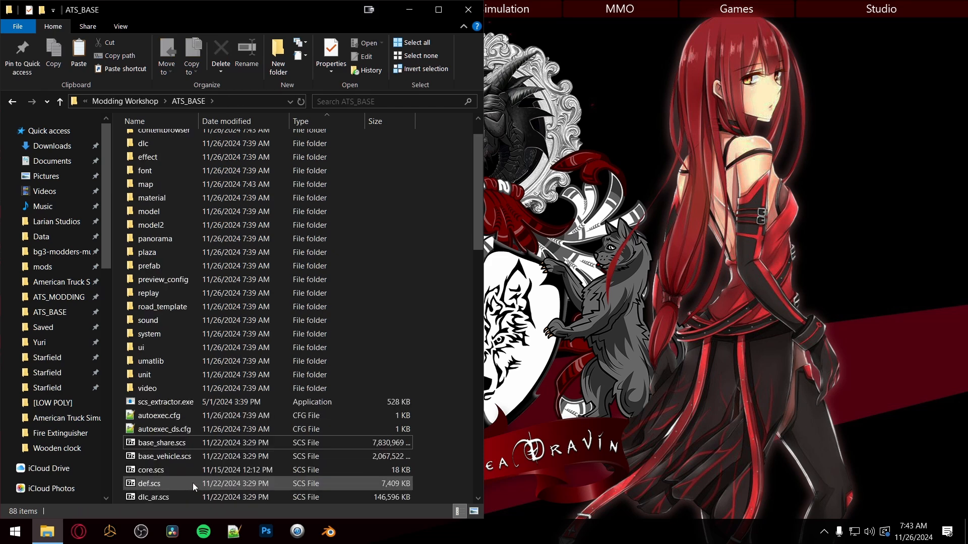
{"action": "scroll", "coordinate": [388, 443], "scroll_direction": "down", "scroll_amount": 10}
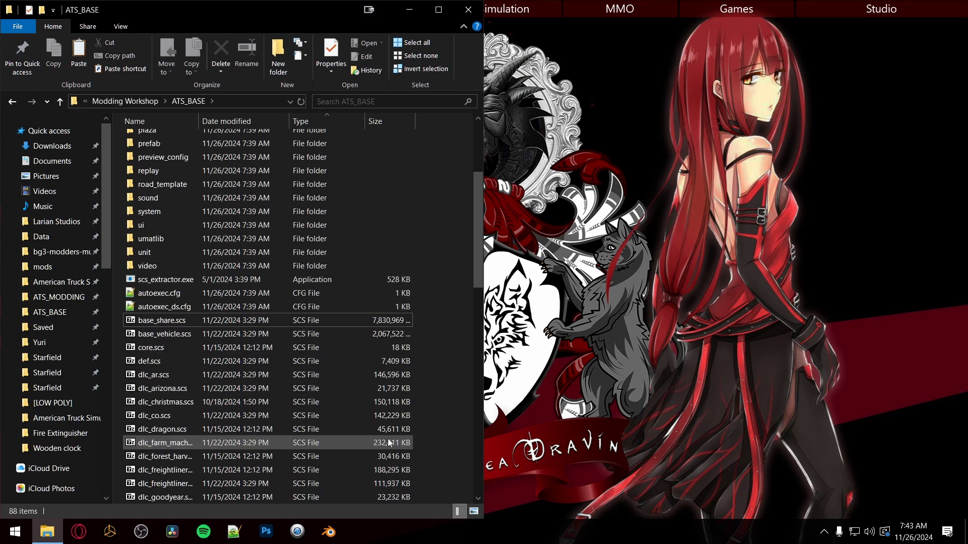
{"action": "scroll", "coordinate": [391, 349], "scroll_direction": "down", "scroll_amount": 10}
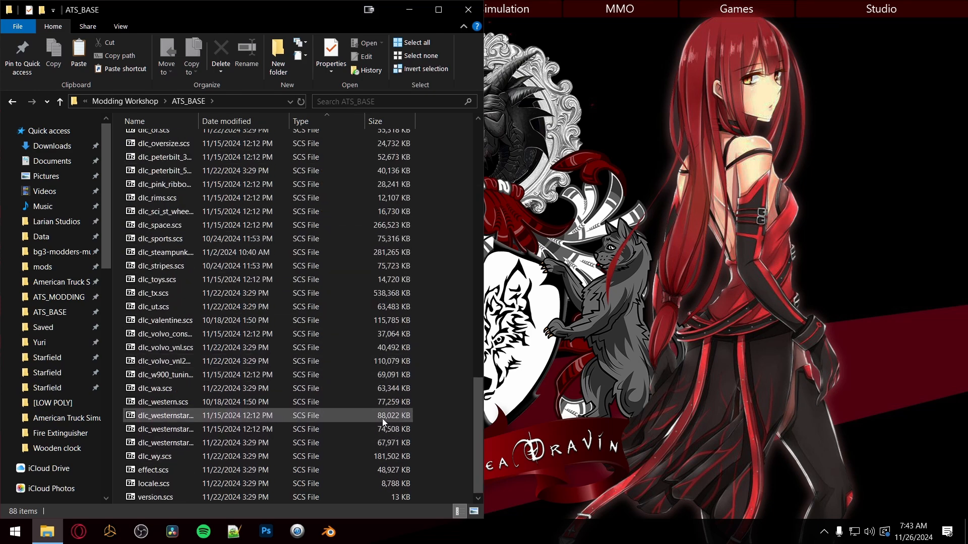
{"action": "scroll", "coordinate": [383, 424], "scroll_direction": "up", "scroll_amount": 6}
{"action": "scroll", "coordinate": [382, 420], "scroll_direction": "up", "scroll_amount": 7}
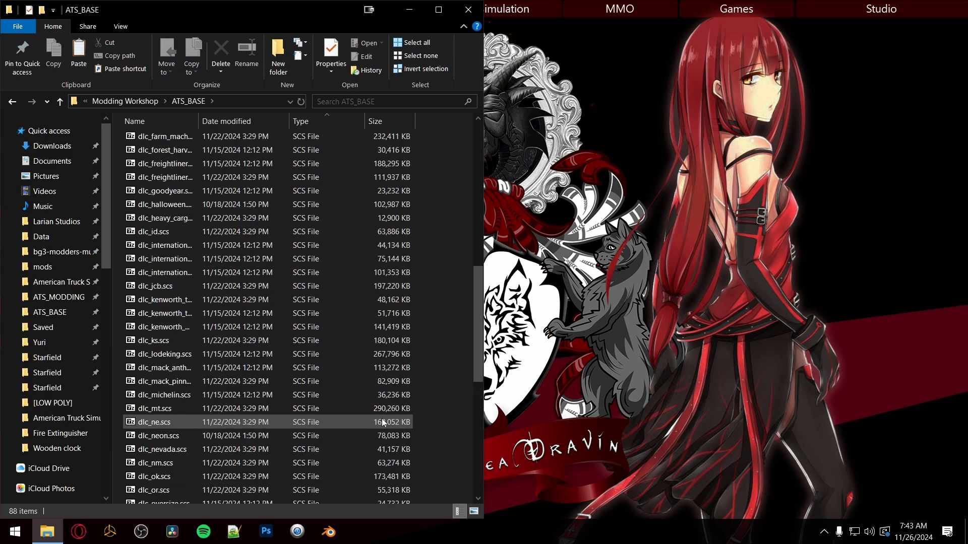
{"action": "scroll", "coordinate": [382, 422], "scroll_direction": "up", "scroll_amount": 4}
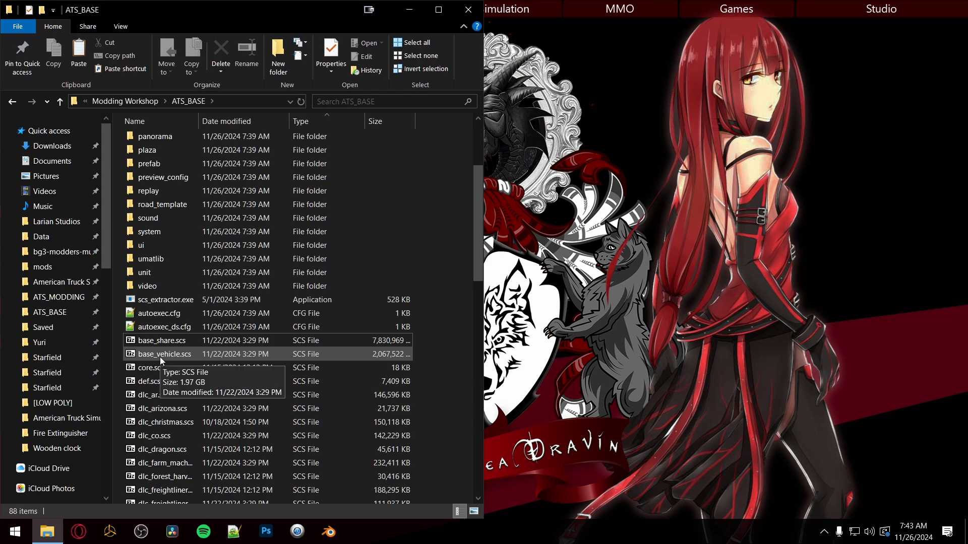
{"action": "scroll", "coordinate": [160, 357], "scroll_direction": "down", "scroll_amount": 13}
{"action": "scroll", "coordinate": [173, 383], "scroll_direction": "up", "scroll_amount": 14}
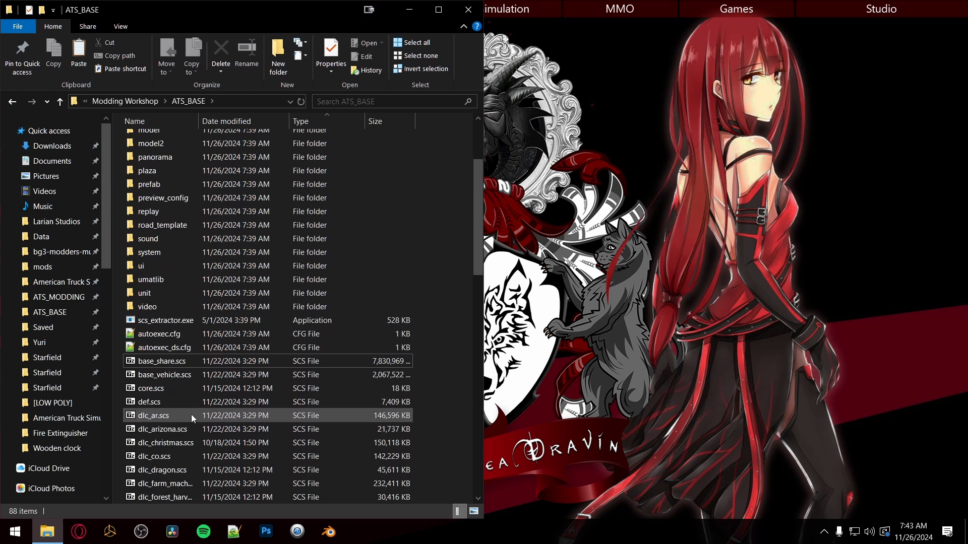
{"action": "scroll", "coordinate": [191, 415], "scroll_direction": "up", "scroll_amount": 2}
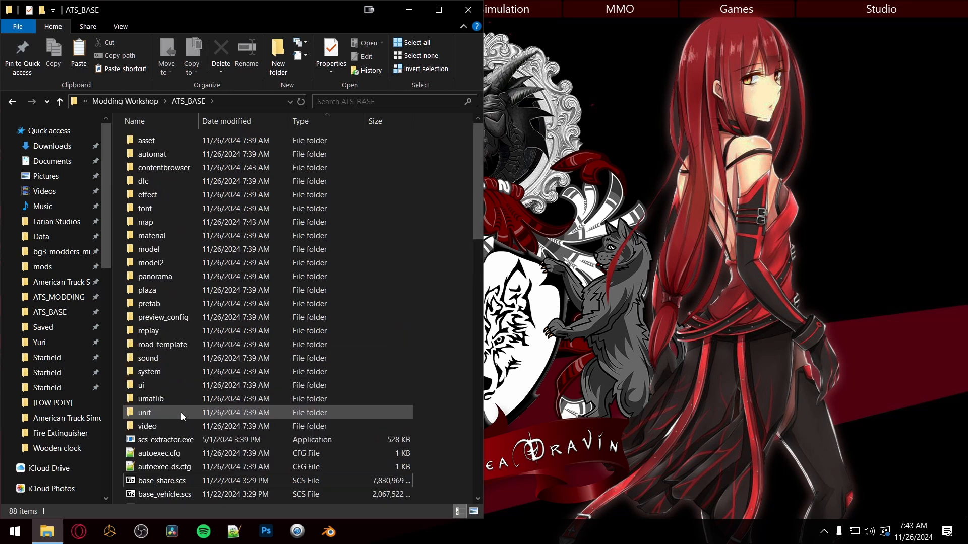
Step: Extract base_share.scs with scs_extractor.exe in ATS_BASE, placing its console window beside the folder
{"action": "scroll", "coordinate": [179, 416], "scroll_direction": "down", "scroll_amount": 2}
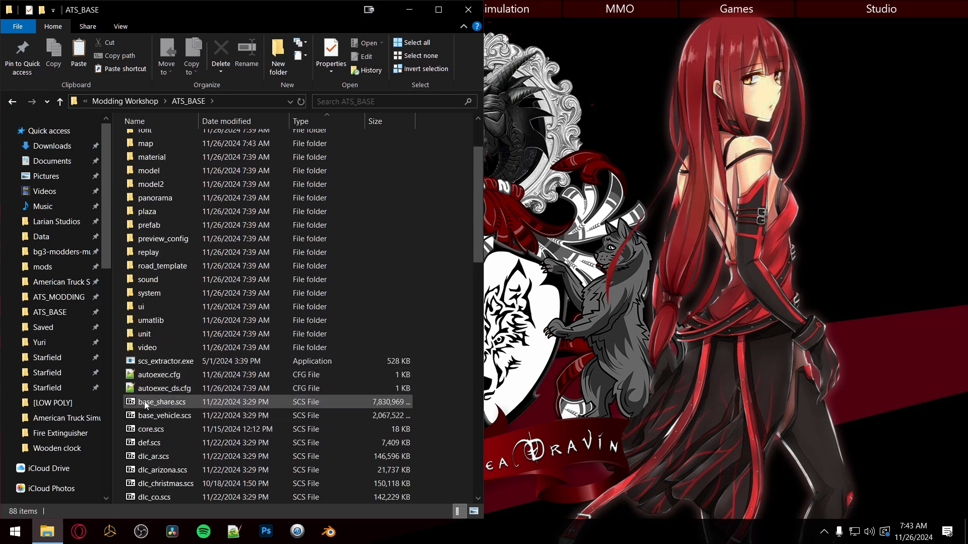
{"action": "left_click_drag", "start_coordinate": [146, 403], "coordinate": [147, 364]}
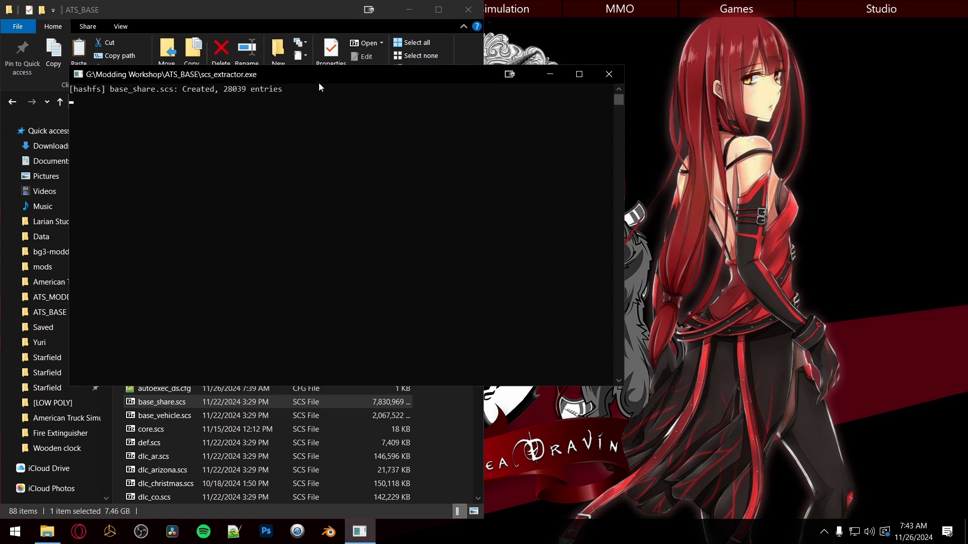
{"action": "left_click_drag", "start_coordinate": [318, 74], "coordinate": [967, 91]}
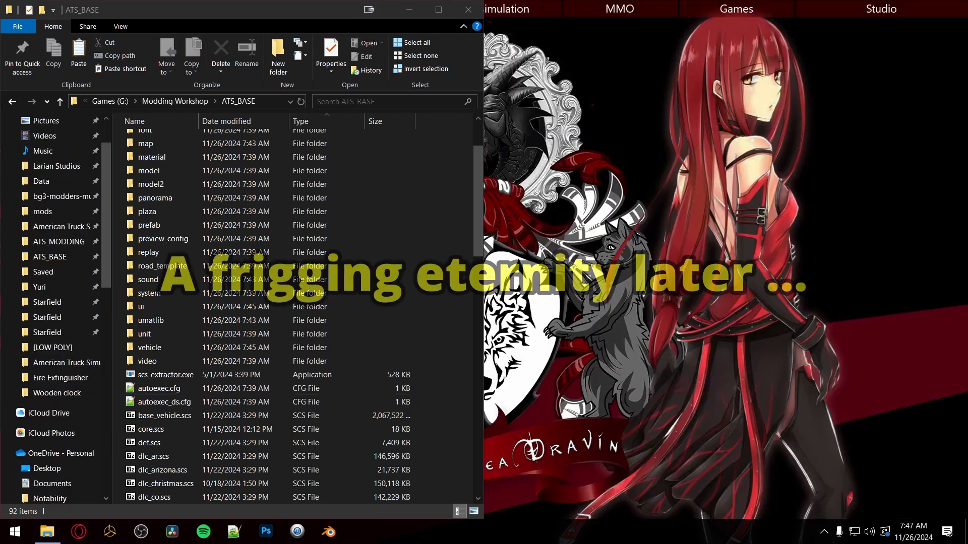
Step: Delete the already extracted base_vehicle.scs archive from ATS_BASE
{"action": "left_click", "coordinate": [149, 419]}
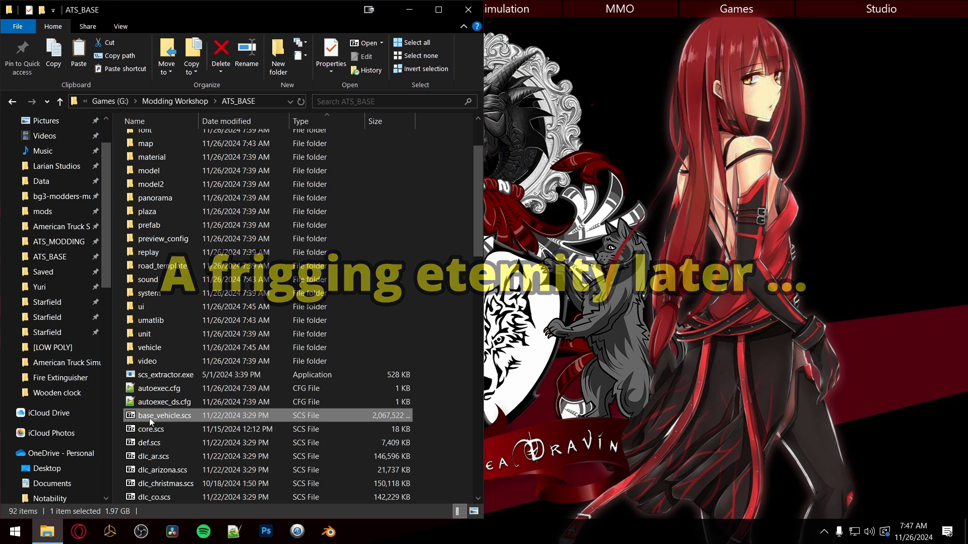
{"action": "key", "text": "Delete"}
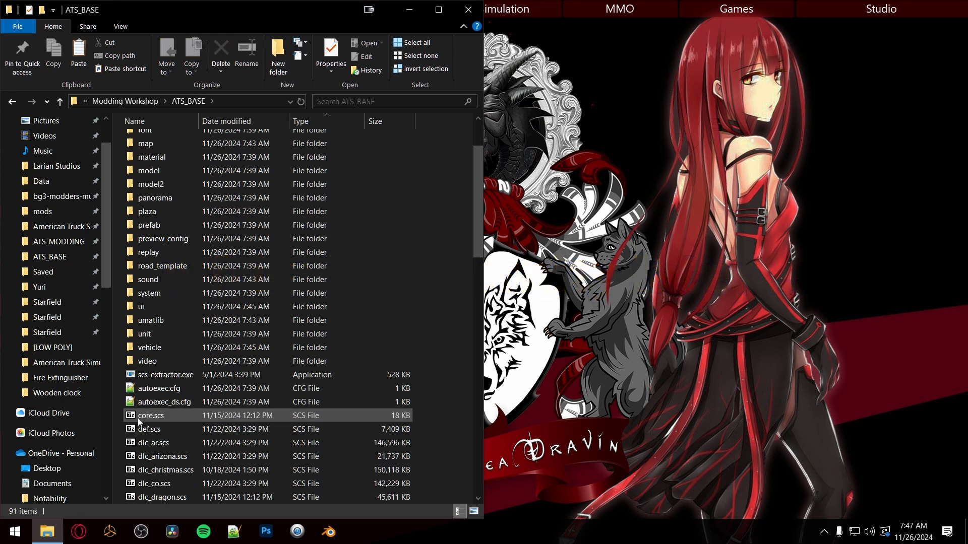
Step: Extract core.scs with scs_extractor.exe and delete the core.scs archive
{"action": "left_click", "coordinate": [135, 417]}
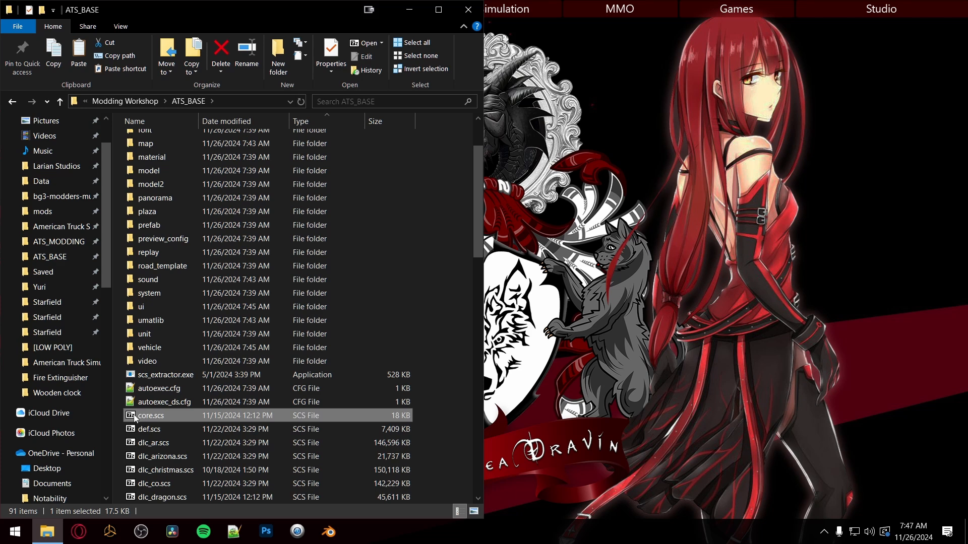
{"action": "left_click_drag", "start_coordinate": [135, 417], "coordinate": [143, 377]}
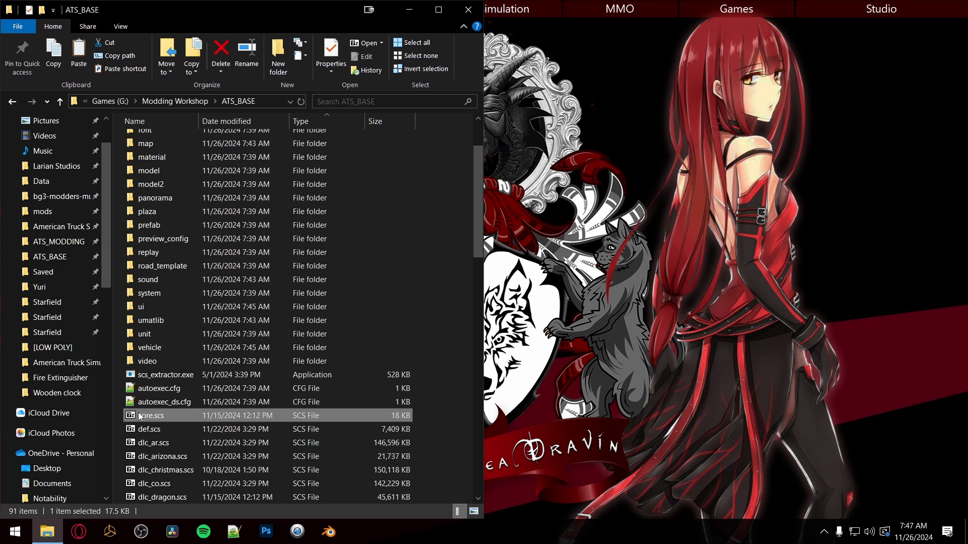
{"action": "key", "text": "Delete"}
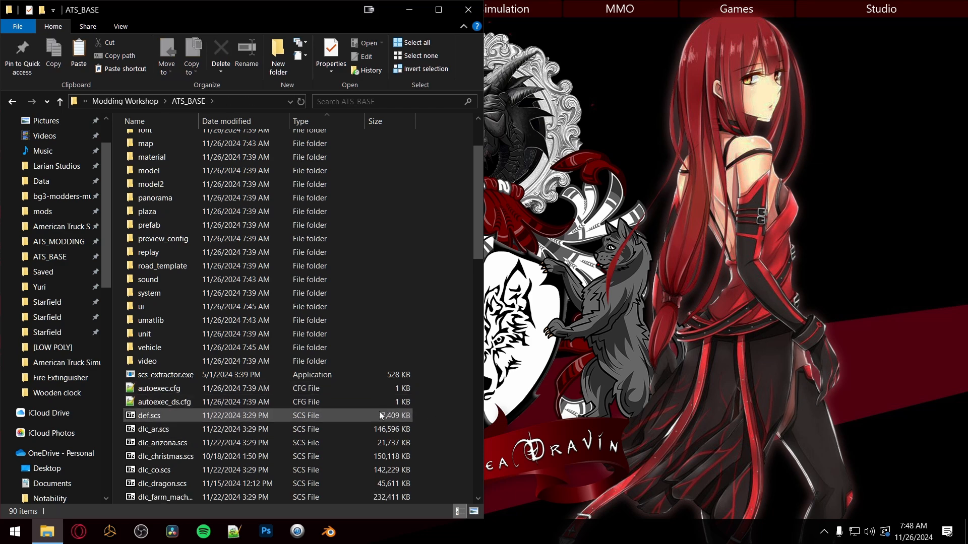
Step: Sort ATS_BASE by size to bring locale.scs near scs_extractor.exe, then extract locale.scs and delete its archive
{"action": "scroll", "coordinate": [221, 444], "scroll_direction": "down", "scroll_amount": 12}
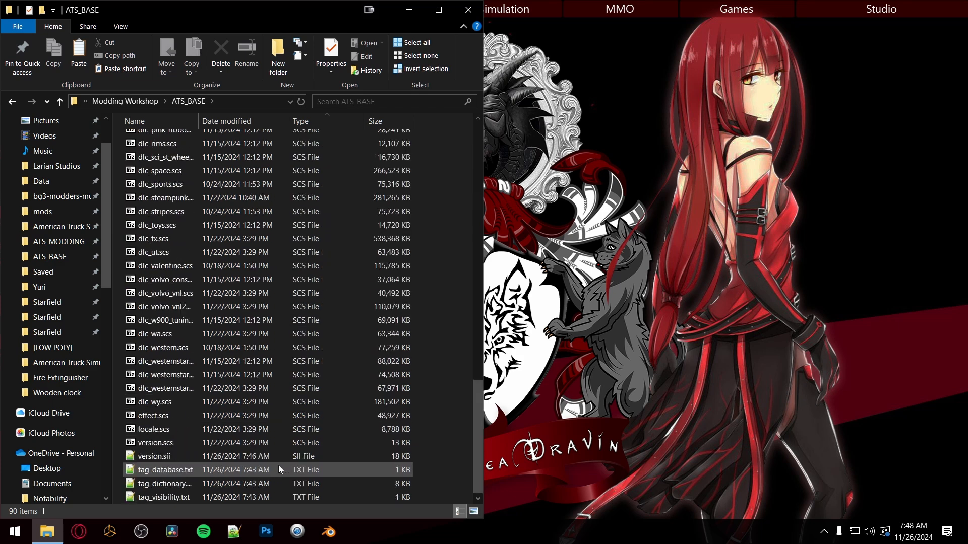
{"action": "left_click", "coordinate": [154, 429]}
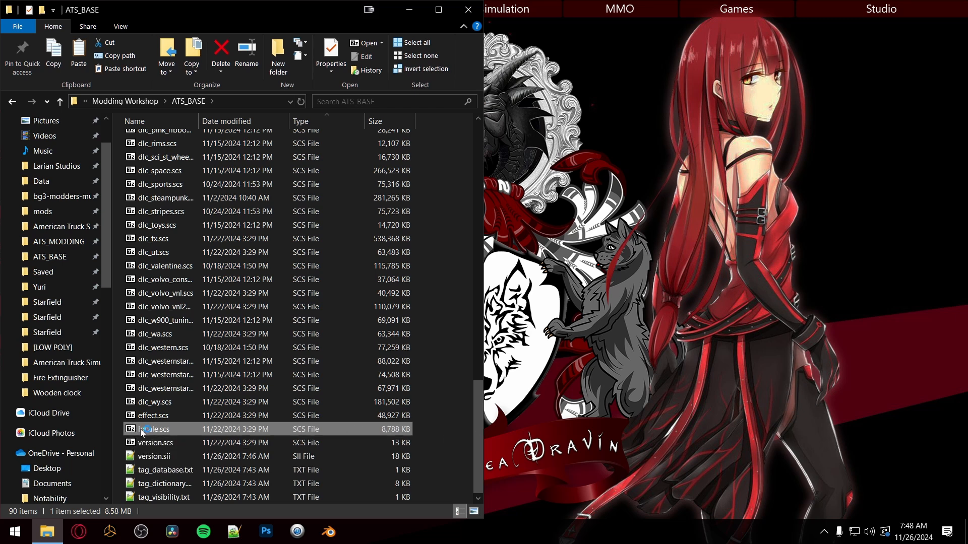
{"action": "scroll", "coordinate": [265, 275], "scroll_direction": "up", "scroll_amount": 20}
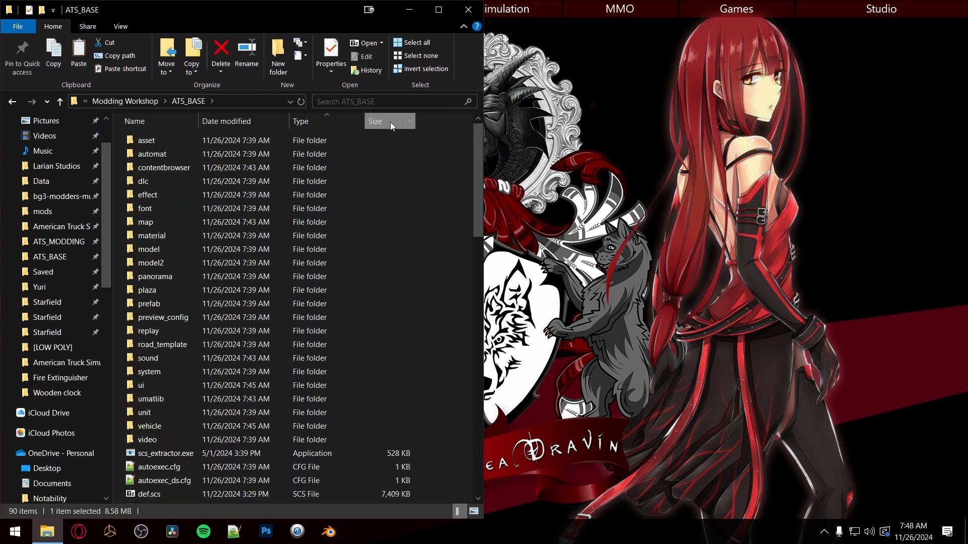
{"action": "left_click", "coordinate": [390, 122]}
{"action": "scroll", "coordinate": [300, 404], "scroll_direction": "down", "scroll_amount": 5}
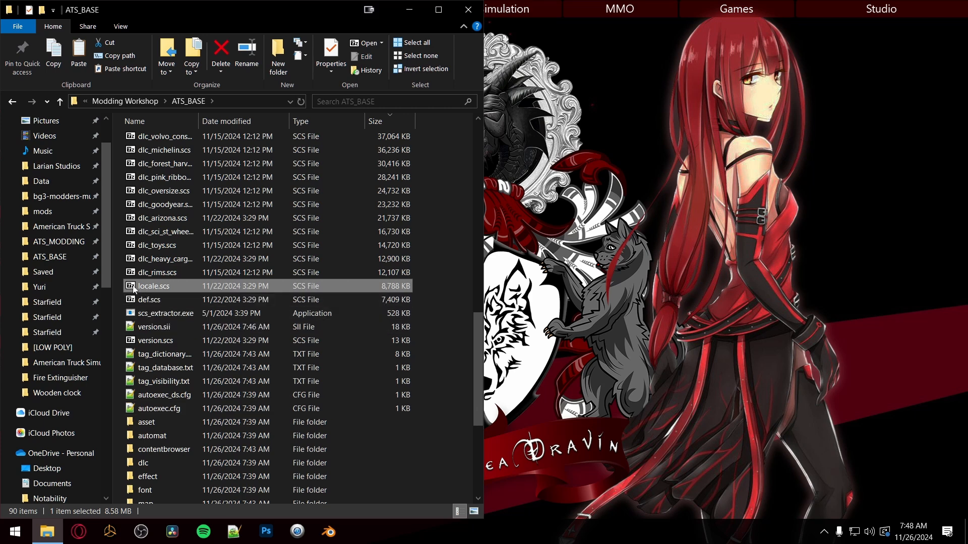
{"action": "left_click_drag", "start_coordinate": [139, 288], "coordinate": [153, 313]}
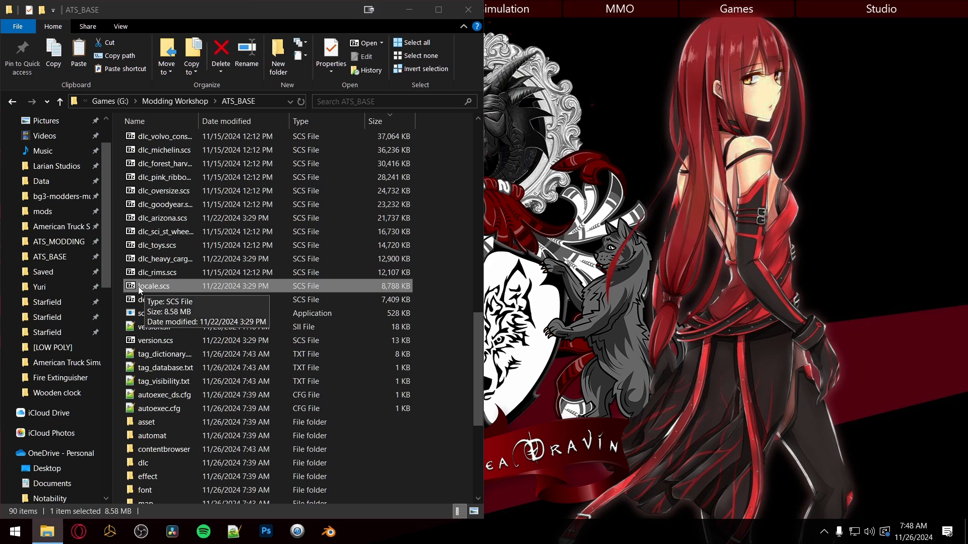
{"action": "key", "text": "Delete"}
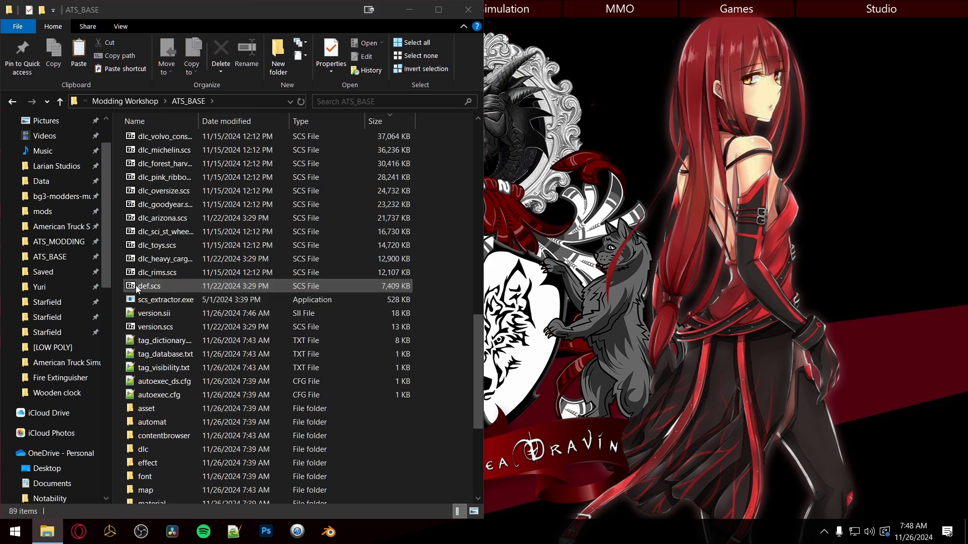
Step: Extract version.scs with scs_extractor.exe and delete the version.scs archive
{"action": "left_click", "coordinate": [131, 287]}
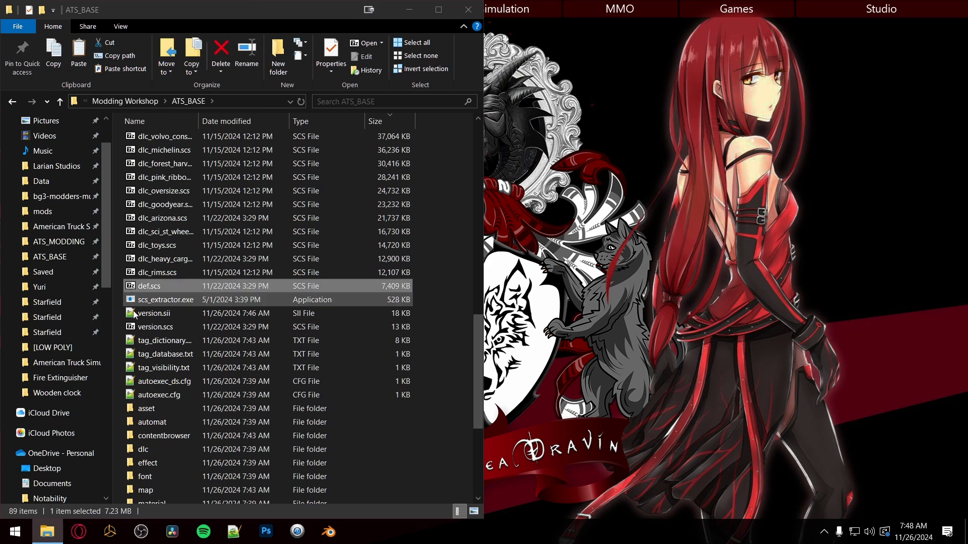
{"action": "left_click", "coordinate": [133, 328]}
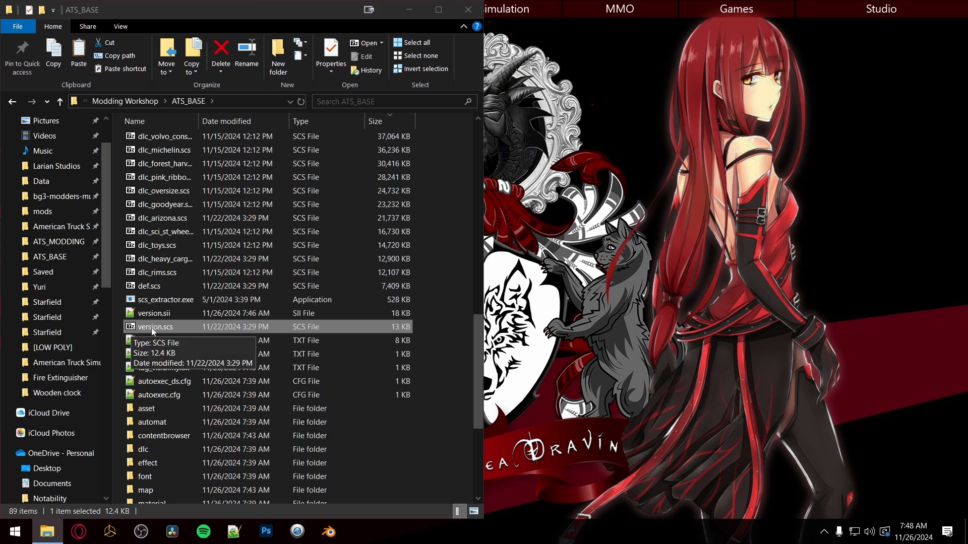
{"action": "left_click_drag", "start_coordinate": [134, 328], "coordinate": [136, 301]}
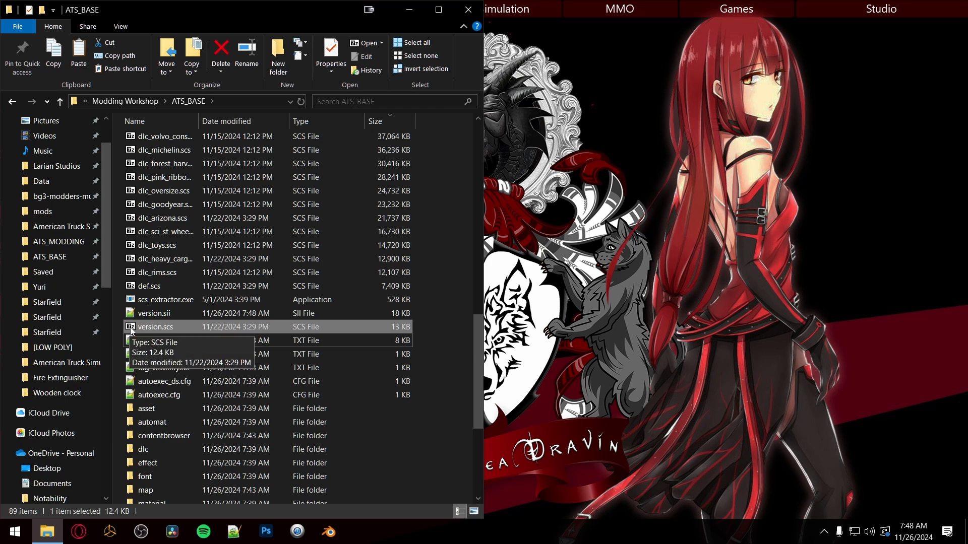
{"action": "key", "text": "Delete"}
Step: Sort ATS_BASE by type and extract def.scs with scs_extractor.exe, placing its console beside the folder
{"action": "left_click", "coordinate": [147, 286]}
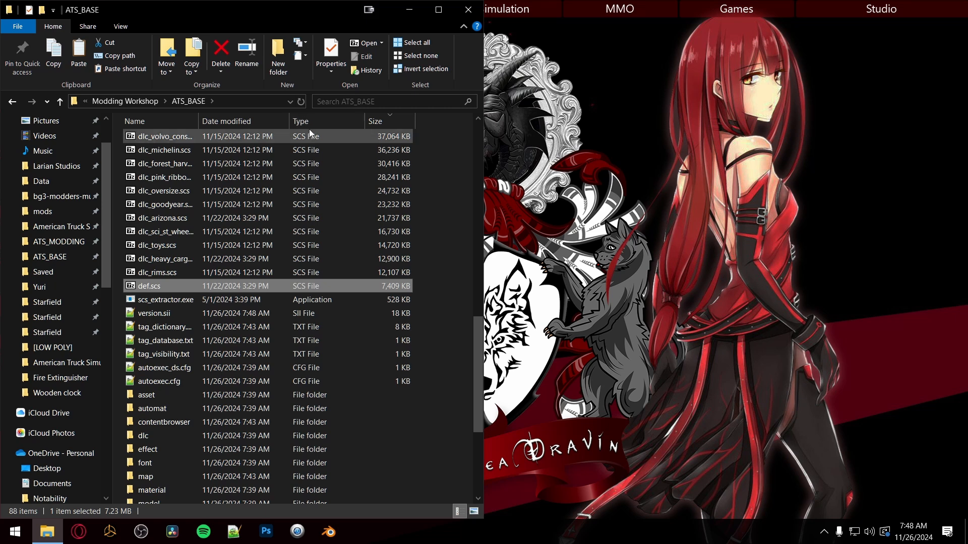
{"action": "left_click", "coordinate": [324, 120]}
{"action": "scroll", "coordinate": [225, 373], "scroll_direction": "down", "scroll_amount": 5}
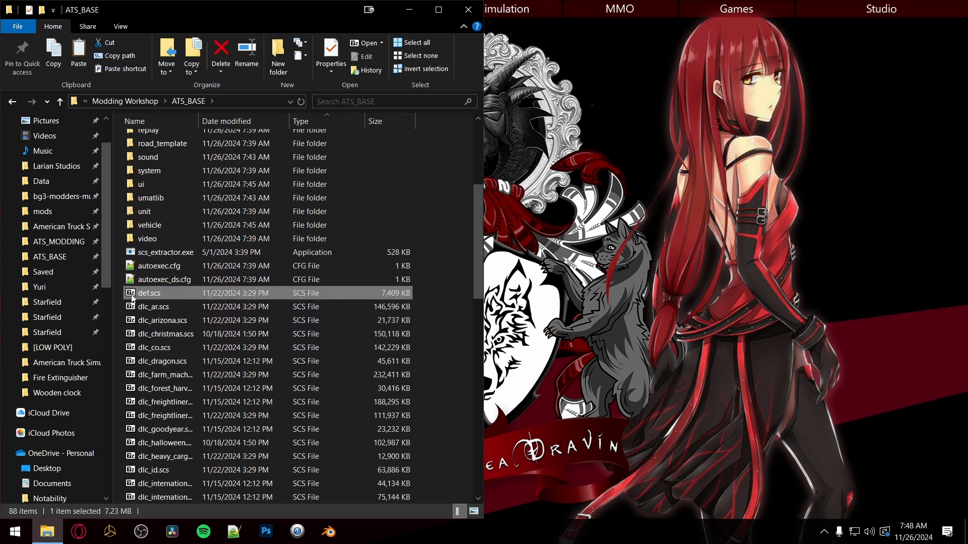
{"action": "left_click_drag", "start_coordinate": [132, 293], "coordinate": [133, 255]}
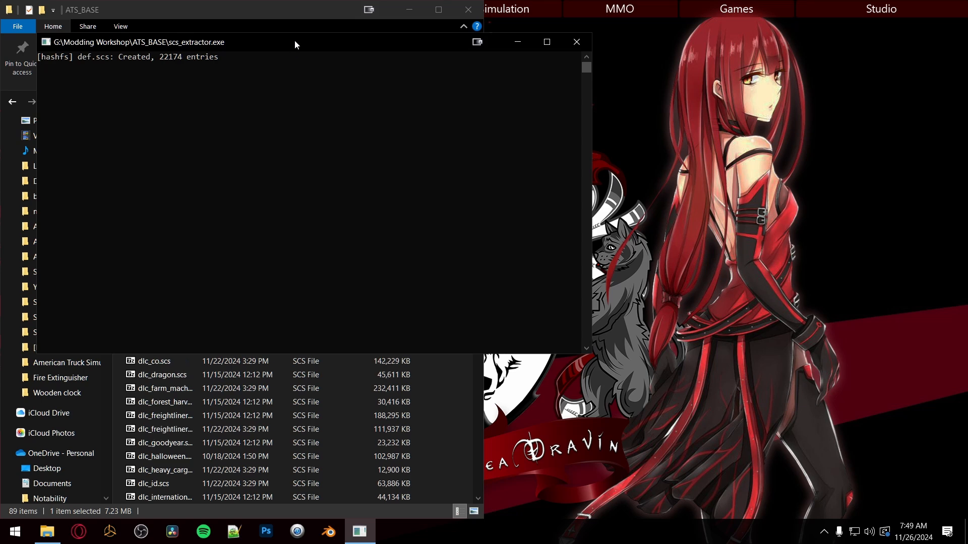
{"action": "left_click_drag", "start_coordinate": [292, 40], "coordinate": [957, 172]}
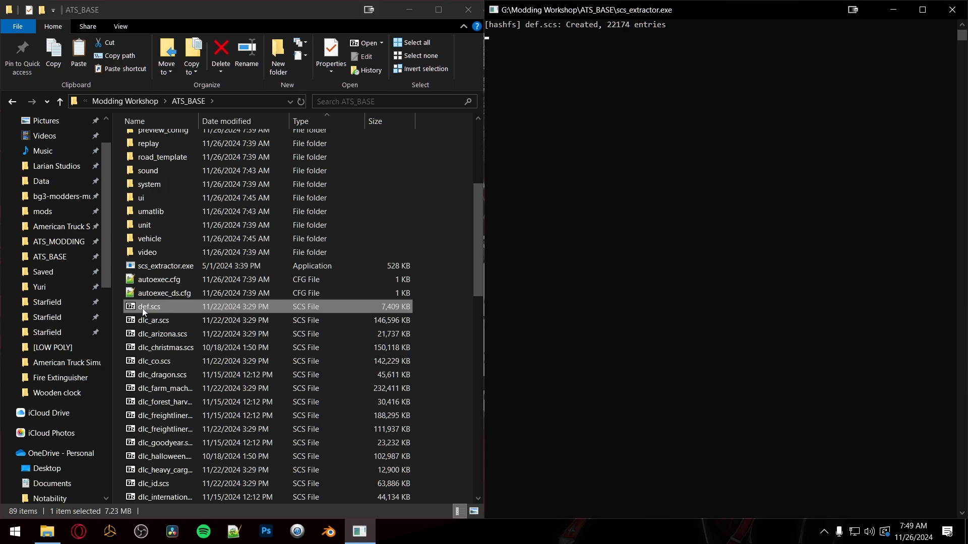
Step: Check ATS_BASE for the extracted def folder and delete the def.scs archive
{"action": "scroll", "coordinate": [141, 307], "scroll_direction": "up", "scroll_amount": 5}
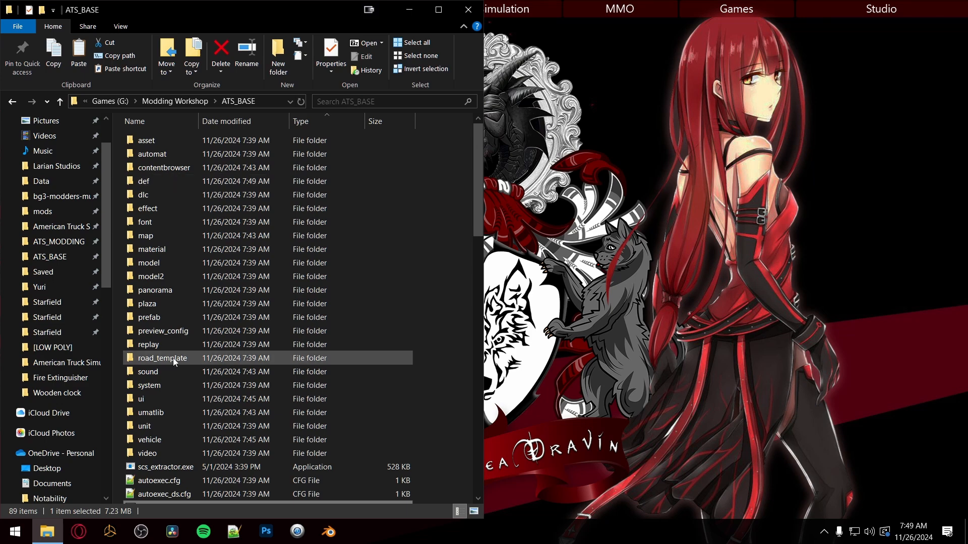
{"action": "scroll", "coordinate": [168, 358], "scroll_direction": "down", "scroll_amount": 4}
{"action": "scroll", "coordinate": [157, 388], "scroll_direction": "down", "scroll_amount": 15}
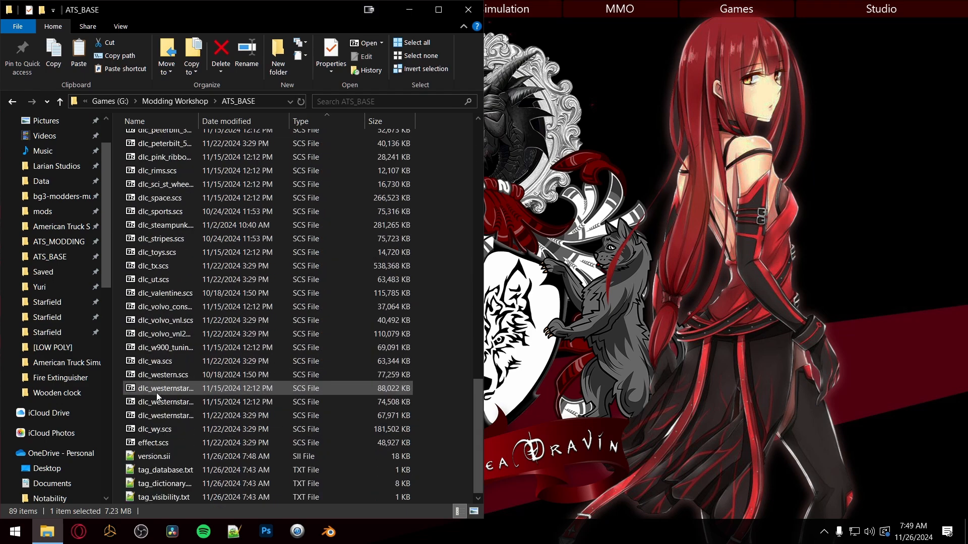
{"action": "scroll", "coordinate": [157, 393], "scroll_direction": "up", "scroll_amount": 15}
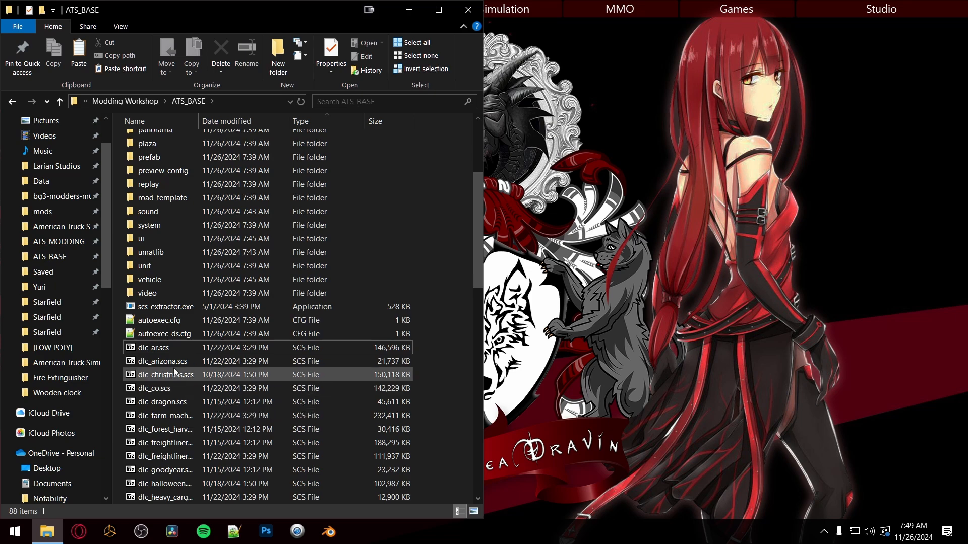
{"action": "key", "text": "Delete"}
Step: Look through the .scs archives remaining in ATS_BASE, from dlc_ar.scs through effect.scs
{"action": "scroll", "coordinate": [168, 376], "scroll_direction": "down", "scroll_amount": 12}
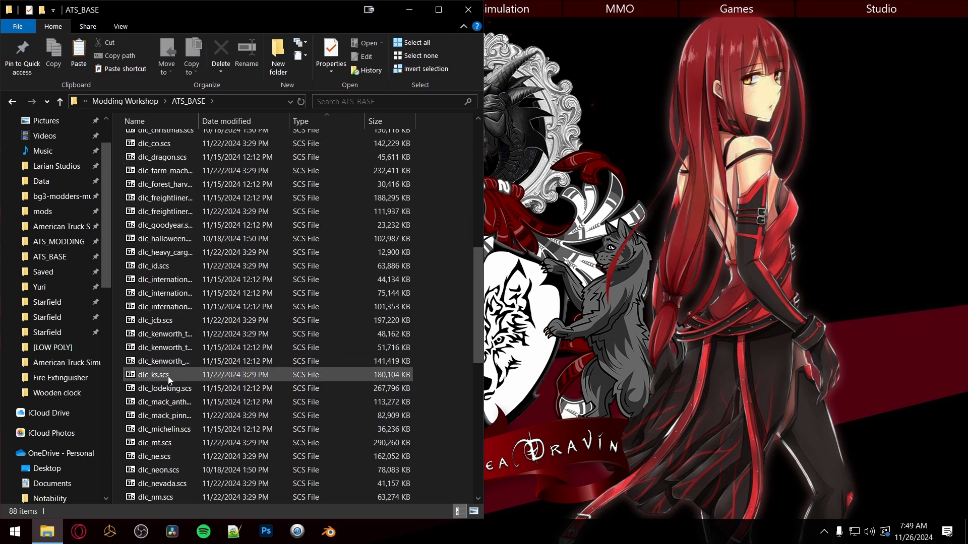
{"action": "scroll", "coordinate": [166, 381], "scroll_direction": "up", "scroll_amount": 18}
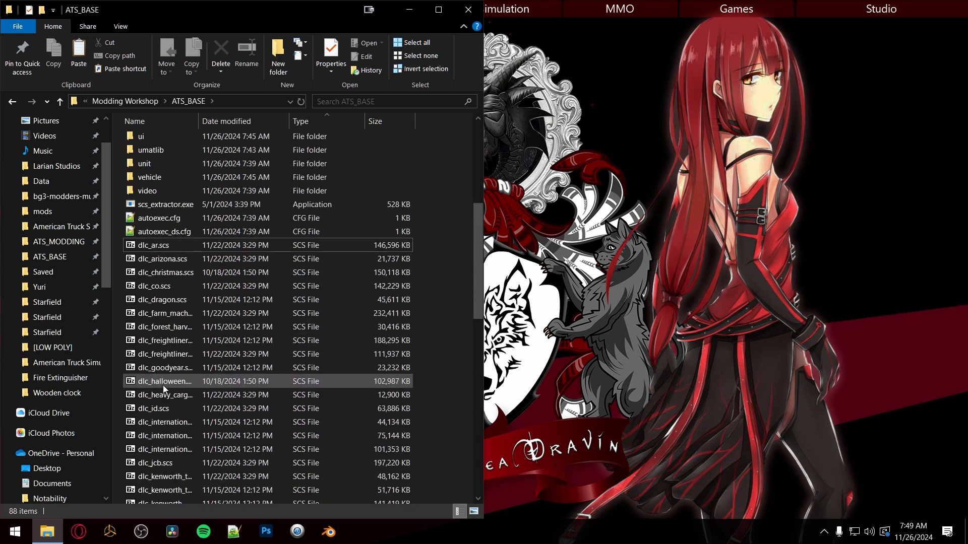
{"action": "scroll", "coordinate": [162, 385], "scroll_direction": "down", "scroll_amount": 17}
{"action": "scroll", "coordinate": [162, 389], "scroll_direction": "down", "scroll_amount": 3}
{"action": "left_click", "coordinate": [150, 444]}
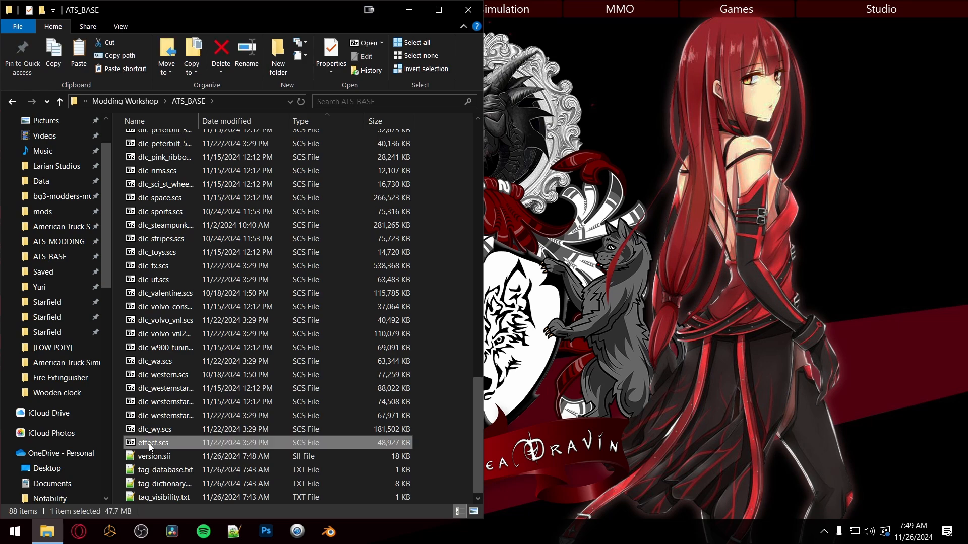
{"action": "scroll", "coordinate": [165, 434], "scroll_direction": "up", "scroll_amount": 20}
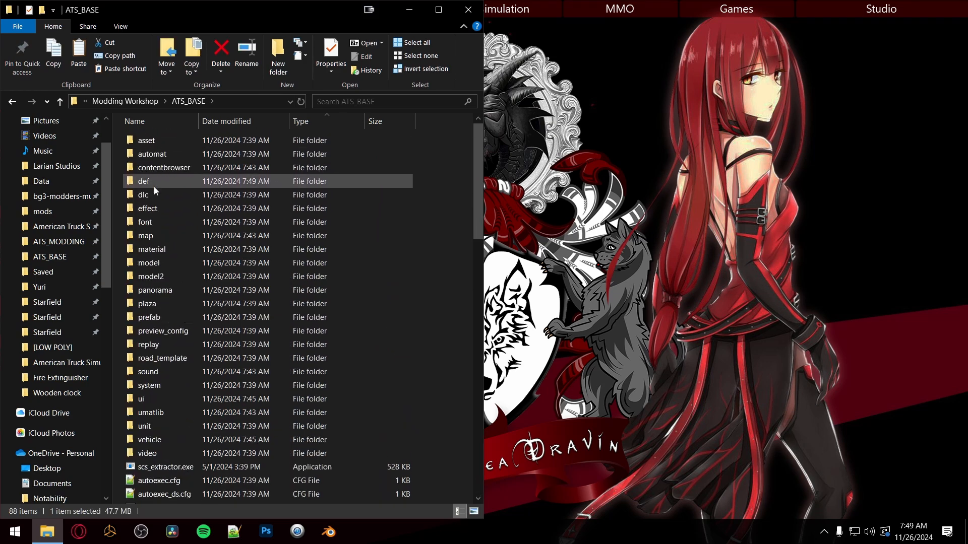
Step: Open the extracted def folder, look through its subfolders and .sii files, and return to ATS_BASE
{"action": "double_click", "coordinate": [133, 183]}
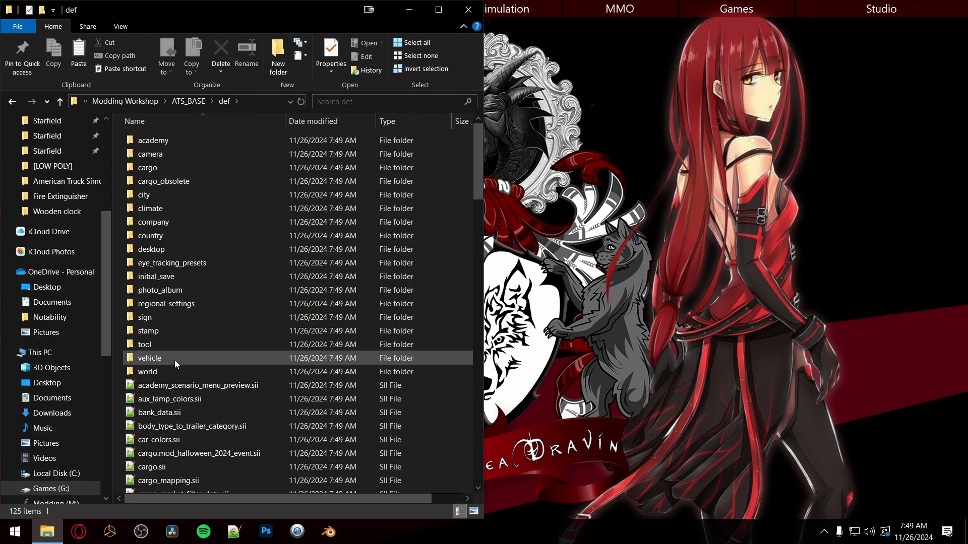
{"action": "scroll", "coordinate": [169, 398], "scroll_direction": "down", "scroll_amount": 5}
{"action": "scroll", "coordinate": [169, 396], "scroll_direction": "up", "scroll_amount": 8}
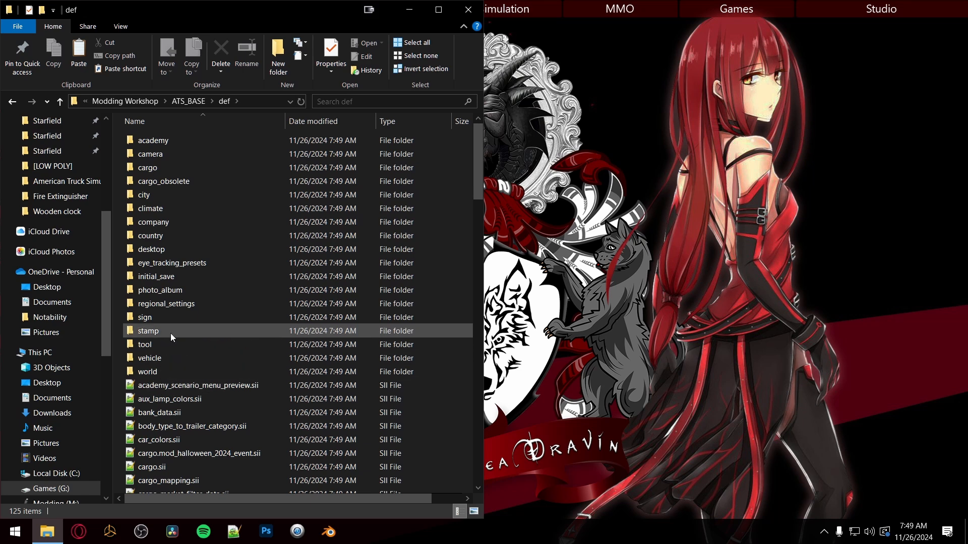
{"action": "key", "text": "alt+Left"}
{"action": "left_click", "coordinate": [443, 325]}
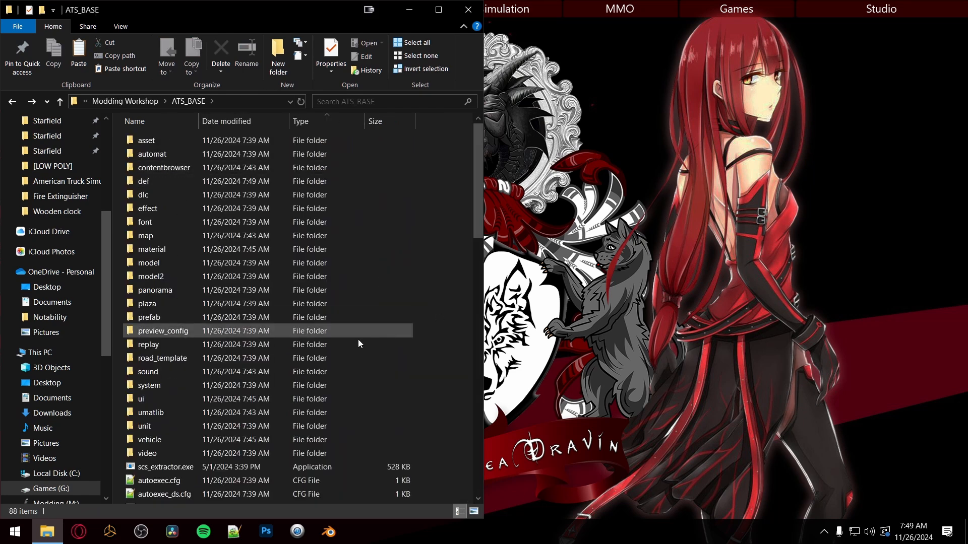
Step: Extract dlc_ar.scs in ATS_BASE with scs_extractor.exe, placing its console beside the folder
{"action": "scroll", "coordinate": [224, 371], "scroll_direction": "down", "scroll_amount": 5}
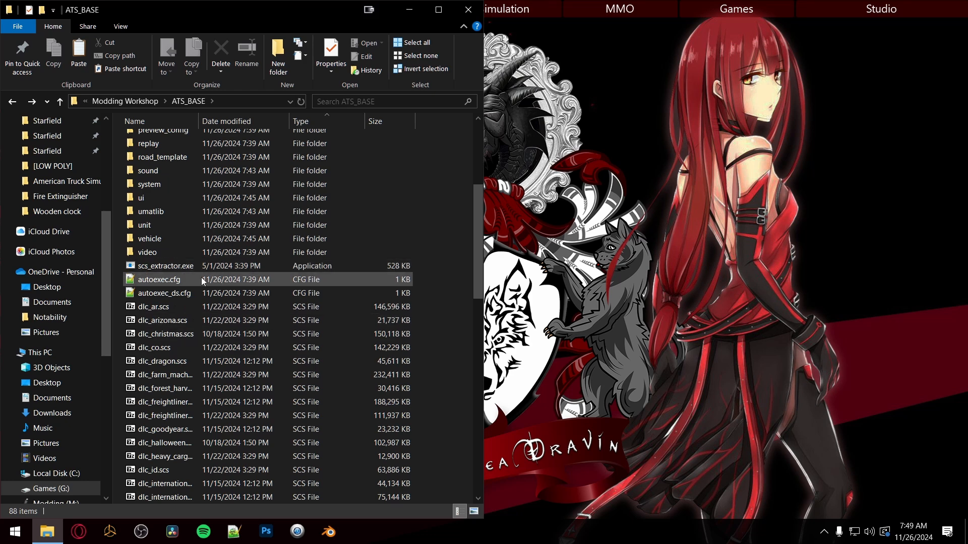
{"action": "scroll", "coordinate": [207, 313], "scroll_direction": "up", "scroll_amount": 5}
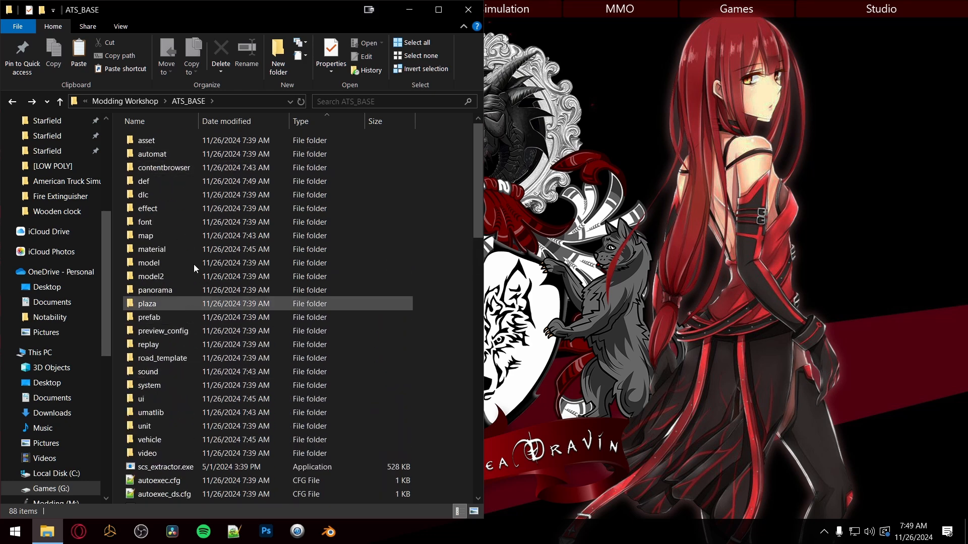
{"action": "scroll", "coordinate": [177, 343], "scroll_direction": "down", "scroll_amount": 2}
{"action": "scroll", "coordinate": [177, 341], "scroll_direction": "down", "scroll_amount": 4}
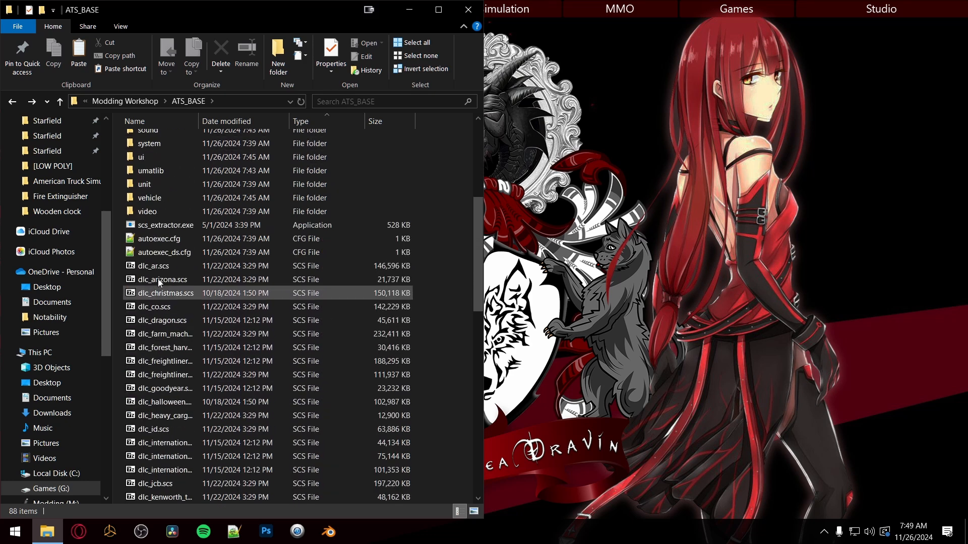
{"action": "left_click", "coordinate": [146, 266]}
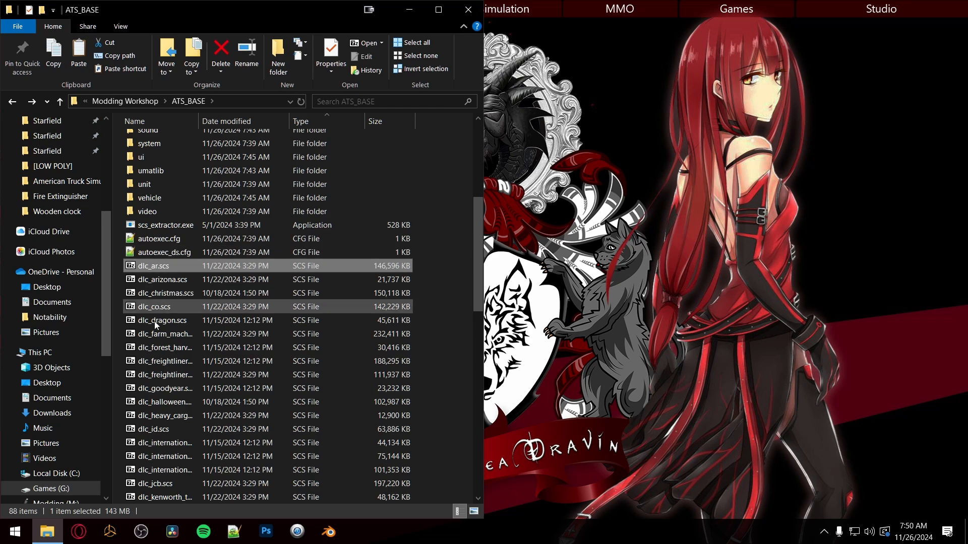
{"action": "scroll", "coordinate": [162, 377], "scroll_direction": "down", "scroll_amount": 14}
{"action": "scroll", "coordinate": [163, 376], "scroll_direction": "up", "scroll_amount": 20}
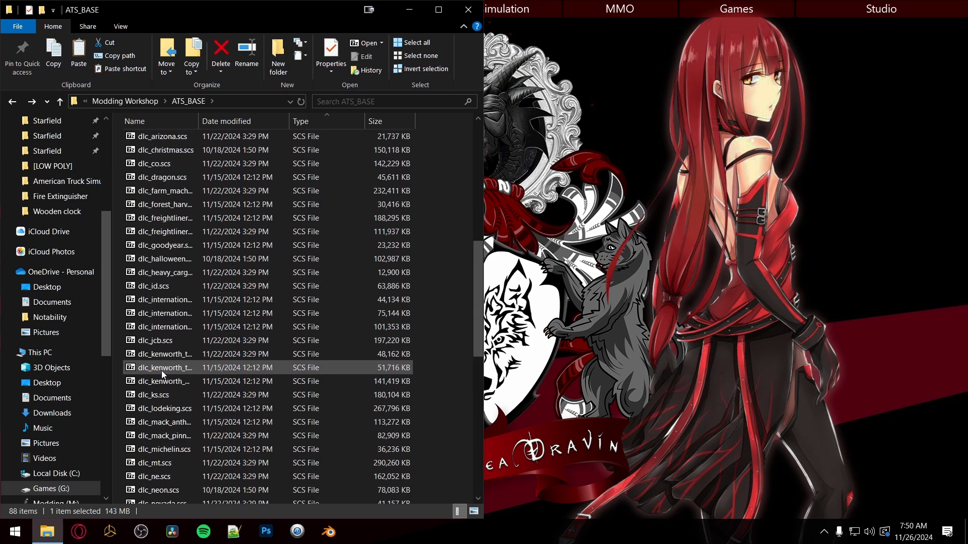
{"action": "scroll", "coordinate": [161, 372], "scroll_direction": "down", "scroll_amount": 4}
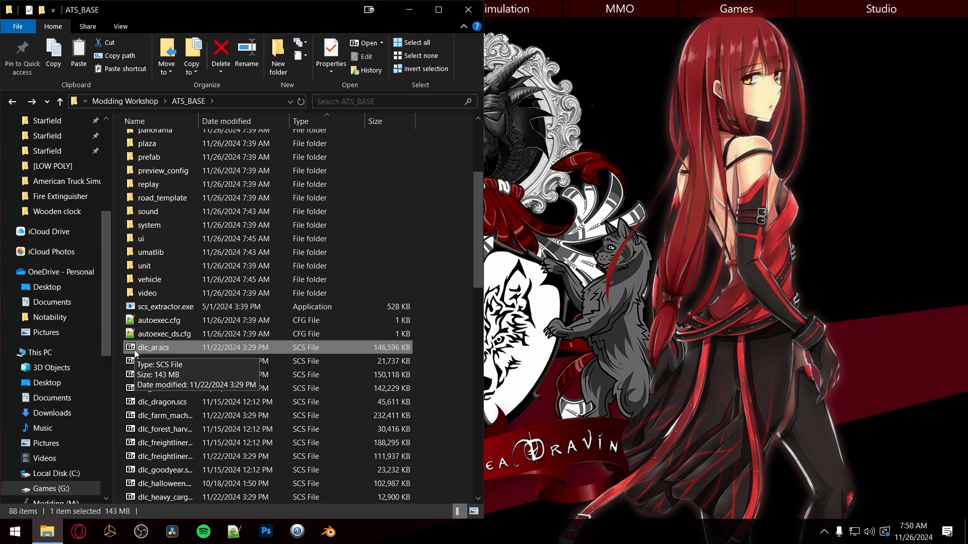
{"action": "left_click_drag", "start_coordinate": [134, 349], "coordinate": [136, 308]}
{"action": "left_click_drag", "start_coordinate": [367, 76], "coordinate": [947, 177]}
Step: Delete the extracted dlc_ar.scs and effect.scs archives from ATS_BASE
{"action": "scroll", "coordinate": [267, 348], "scroll_direction": "up", "scroll_amount": 4}
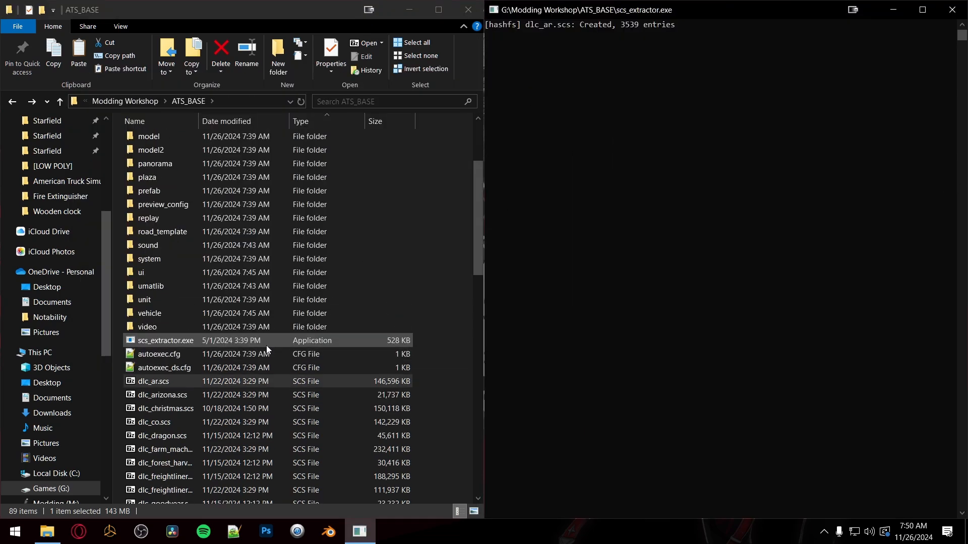
{"action": "scroll", "coordinate": [267, 348], "scroll_direction": "down", "scroll_amount": 3}
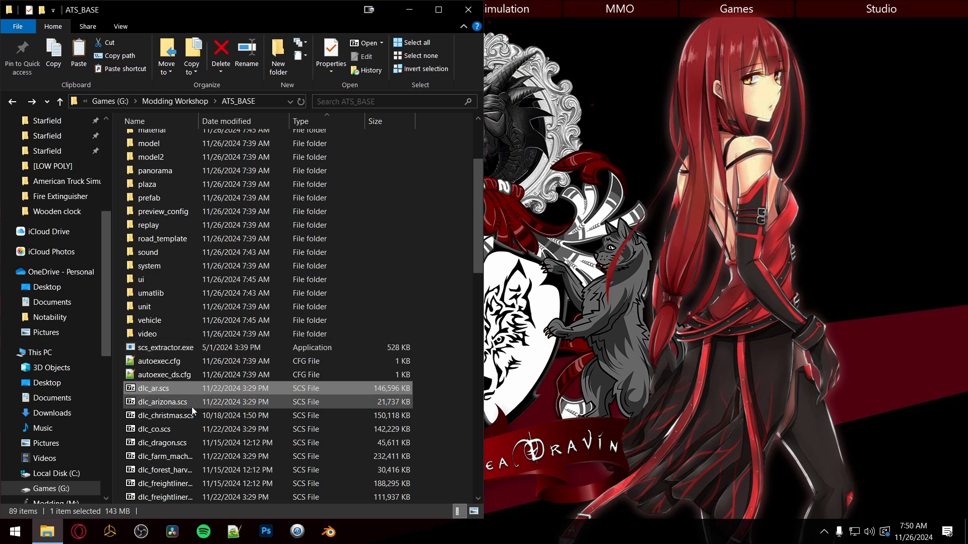
{"action": "key", "text": "Delete"}
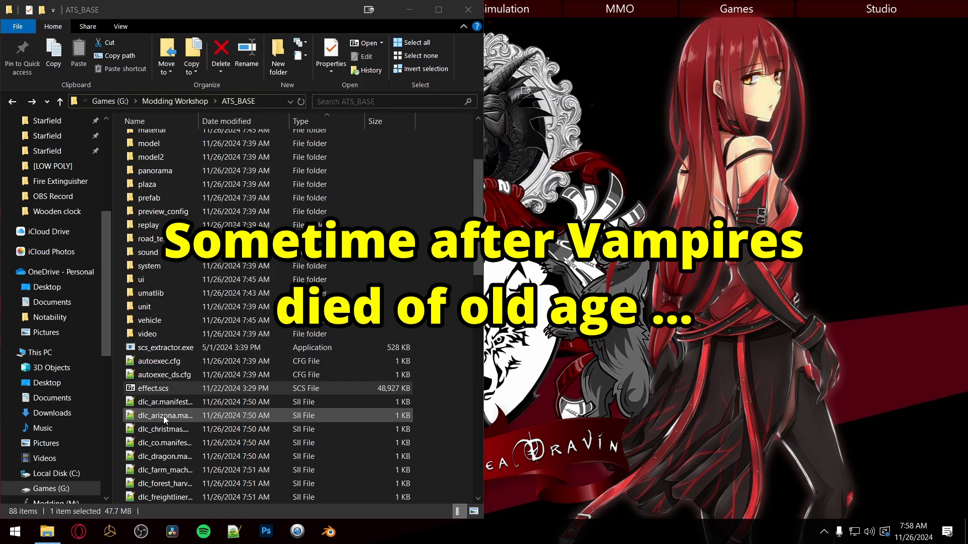
{"action": "key", "text": "Delete"}
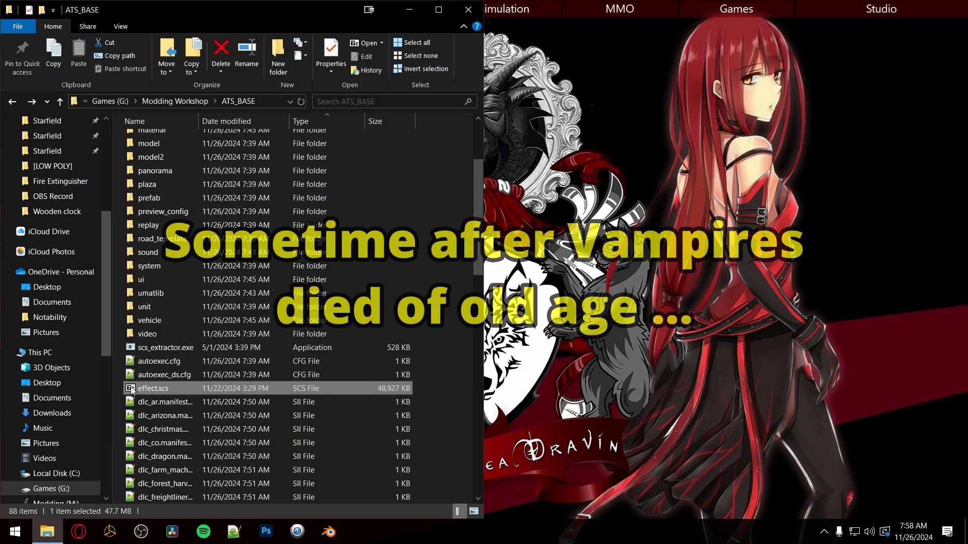
Step: Check the whole ATS_BASE folder for remaining .scs archives and locate scs_extractor.exe among the extracted content
{"action": "scroll", "coordinate": [171, 394], "scroll_direction": "down", "scroll_amount": 14}
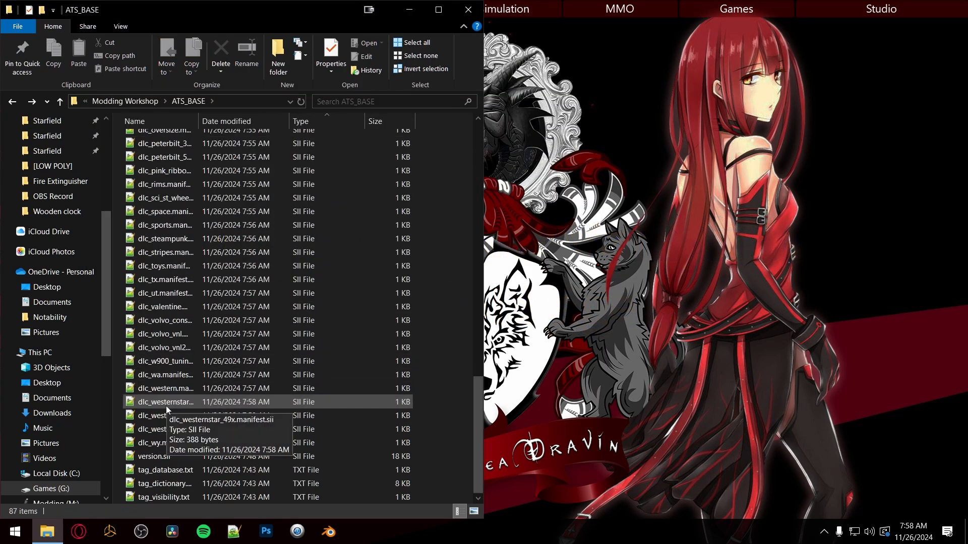
{"action": "scroll", "coordinate": [167, 403], "scroll_direction": "up", "scroll_amount": 18}
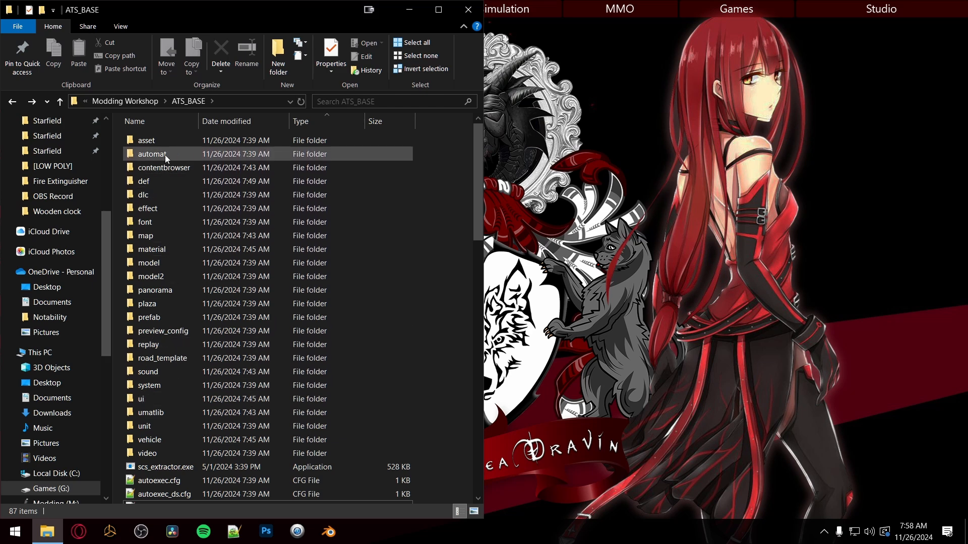
{"action": "scroll", "coordinate": [174, 437], "scroll_direction": "down", "scroll_amount": 4}
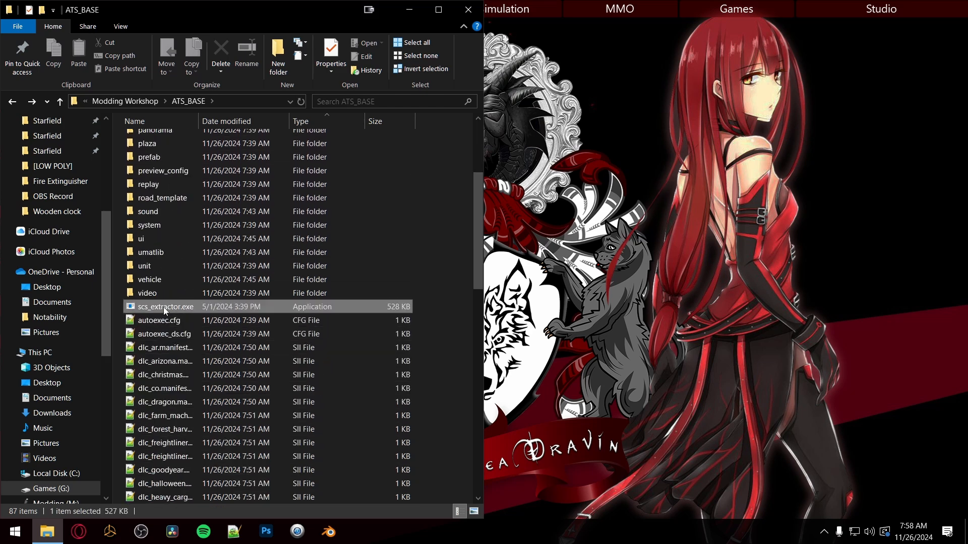
{"action": "left_click", "coordinate": [163, 307]}
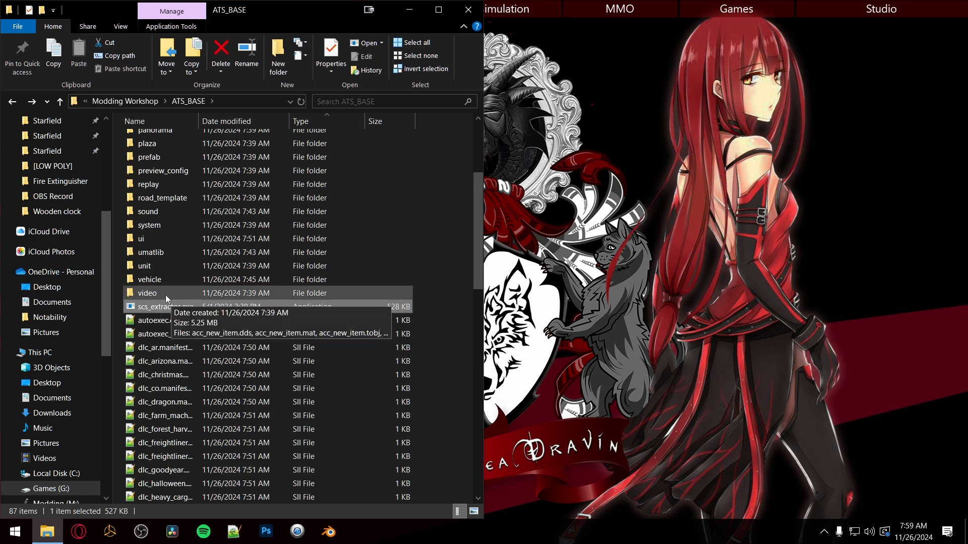
{"action": "scroll", "coordinate": [162, 325], "scroll_direction": "down", "scroll_amount": 4}
{"action": "scroll", "coordinate": [160, 330], "scroll_direction": "up", "scroll_amount": 5}
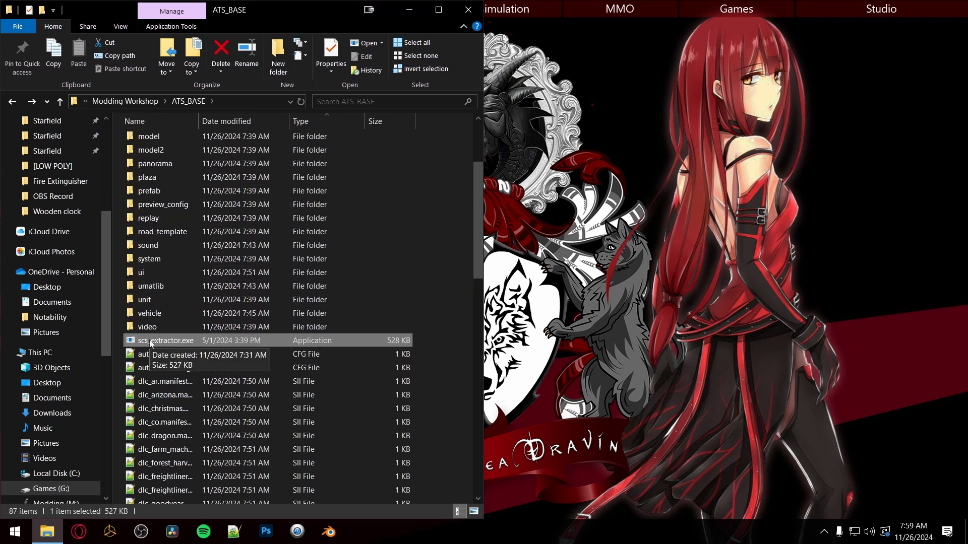
Step: Select everything in ATS_BASE except scs_extractor.exe and review the selection down to tag_visibility.txt
{"action": "left_click", "coordinate": [437, 318]}
{"action": "key", "text": "ctrl+a"}
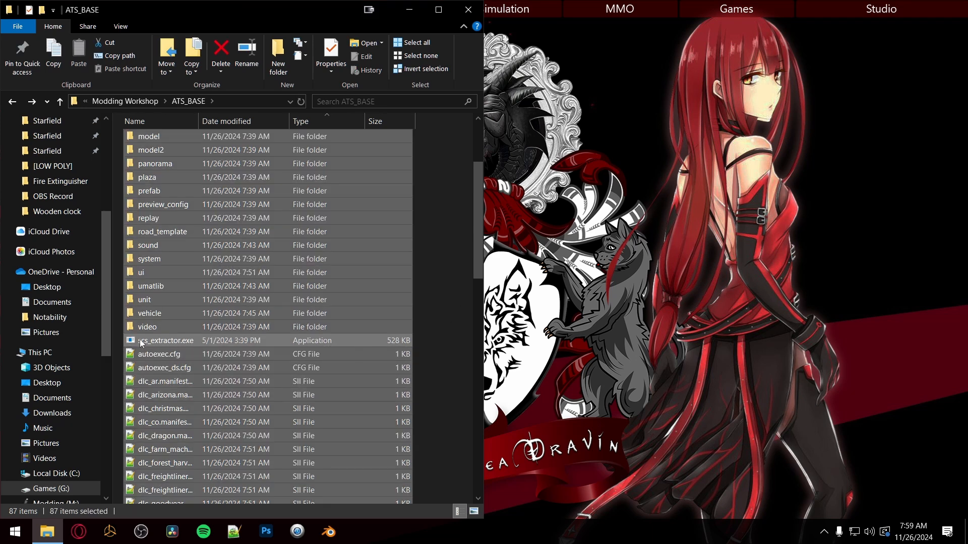
{"action": "left_click", "coordinate": [141, 343], "text": "ctrl"}
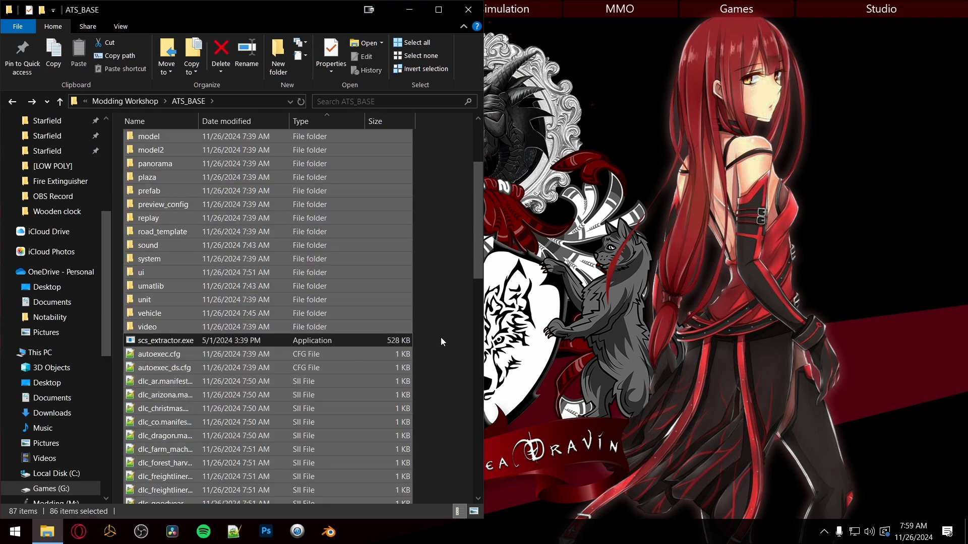
{"action": "scroll", "coordinate": [450, 285], "scroll_direction": "down", "scroll_amount": 13}
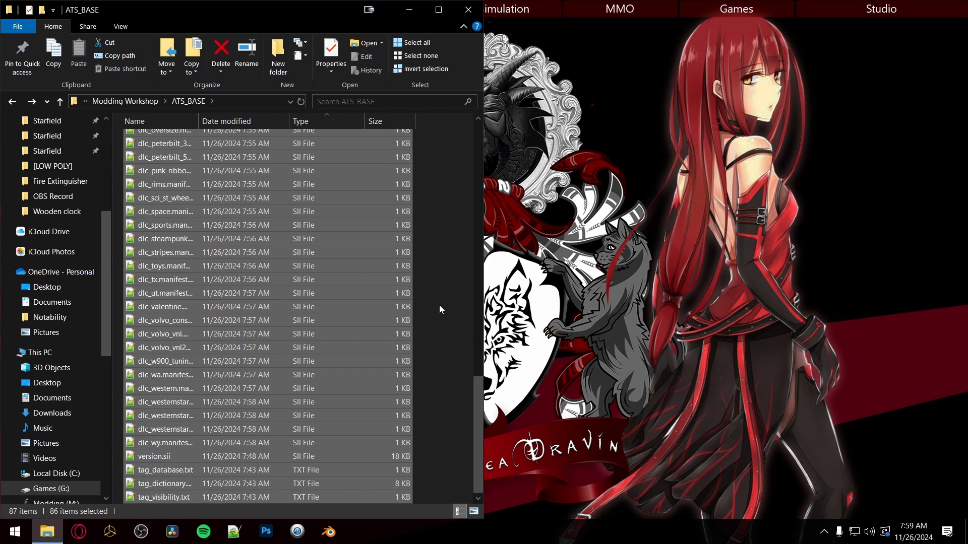
{"action": "scroll", "coordinate": [435, 312], "scroll_direction": "up", "scroll_amount": 10}
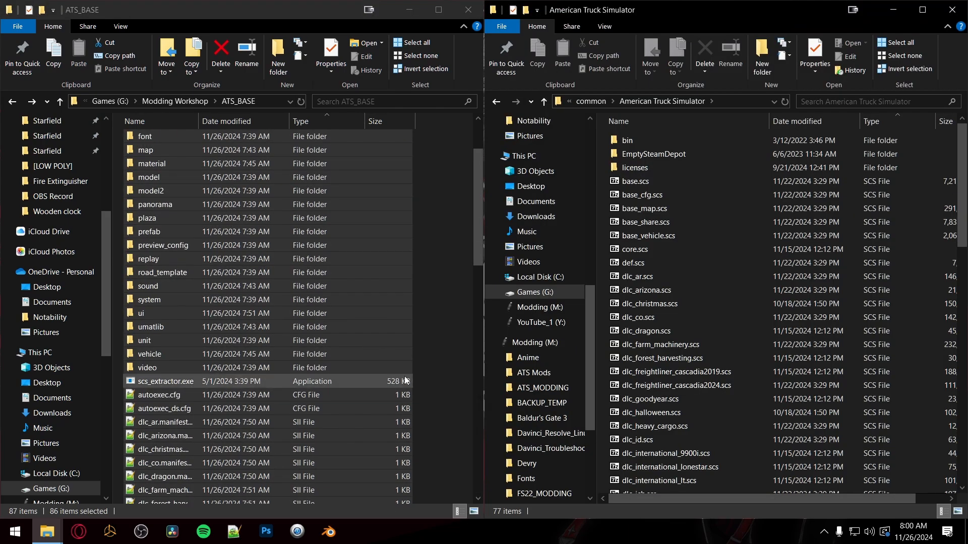
Step: Select the base archives in the American Truck Simulator folder: base.scs through def.scs, plus effect.scs, locale.scs and version.scs
{"action": "left_click", "coordinate": [634, 182]}
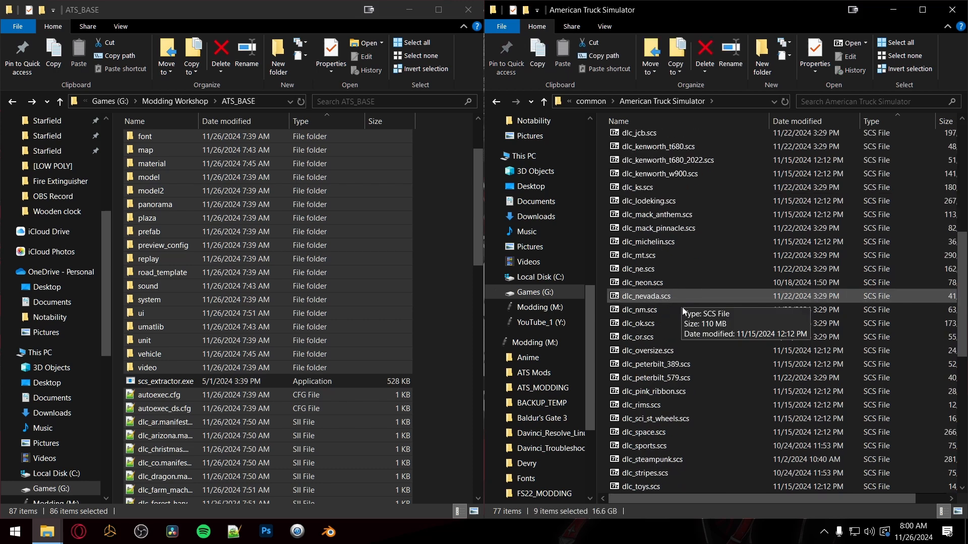
{"action": "scroll", "coordinate": [682, 308], "scroll_direction": "down", "scroll_amount": 8}
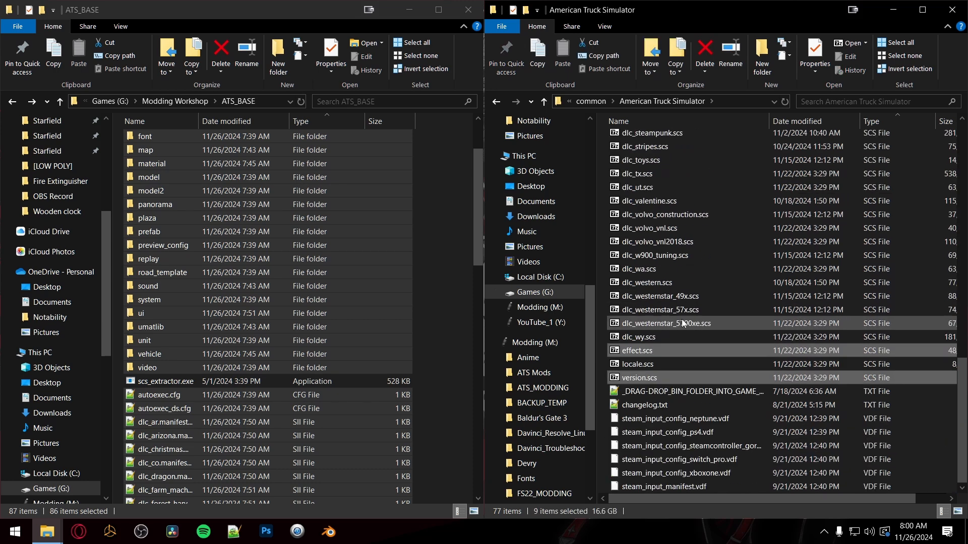
{"action": "left_click", "coordinate": [636, 365], "text": "ctrl"}
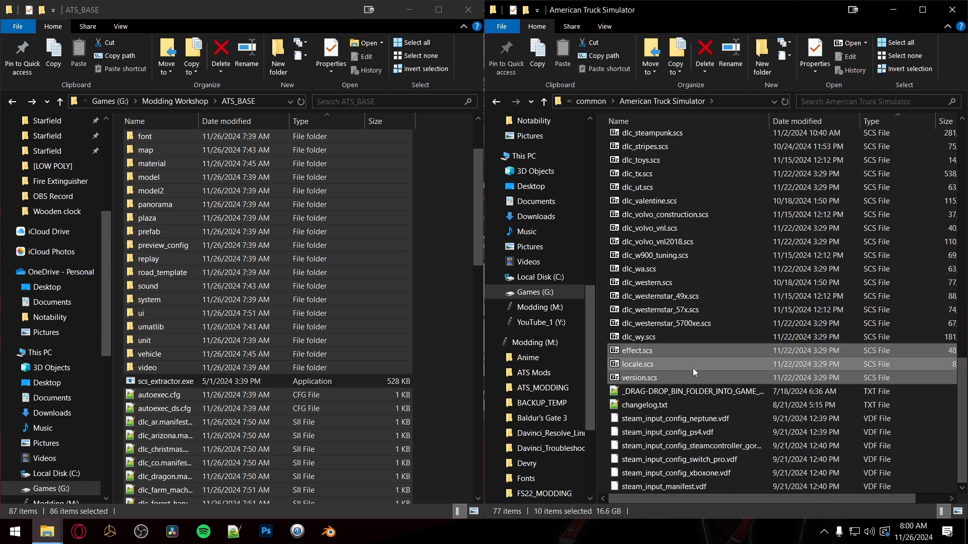
{"action": "scroll", "coordinate": [689, 366], "scroll_direction": "up", "scroll_amount": 10}
{"action": "scroll", "coordinate": [688, 366], "scroll_direction": "up", "scroll_amount": 7}
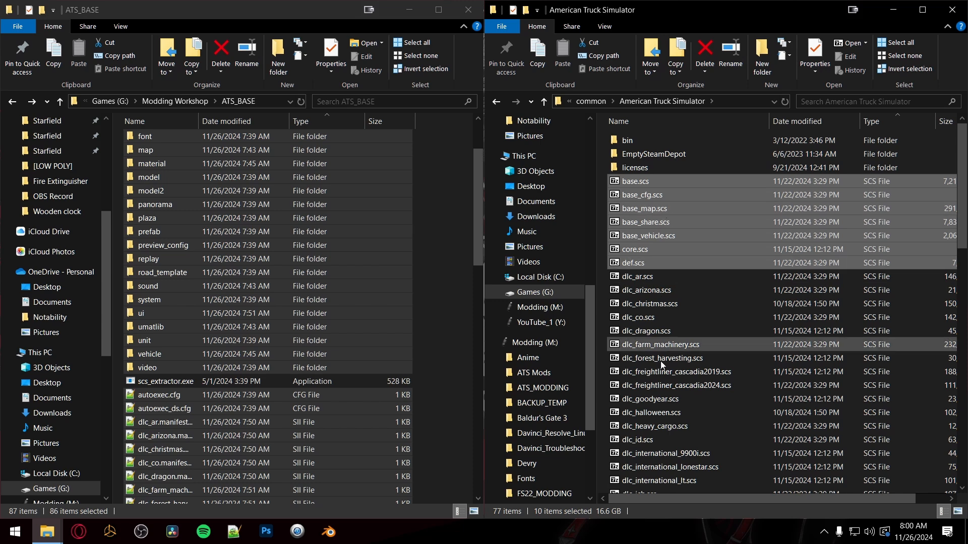
{"action": "scroll", "coordinate": [655, 355], "scroll_direction": "down", "scroll_amount": 12}
{"action": "scroll", "coordinate": [656, 357], "scroll_direction": "up", "scroll_amount": 13}
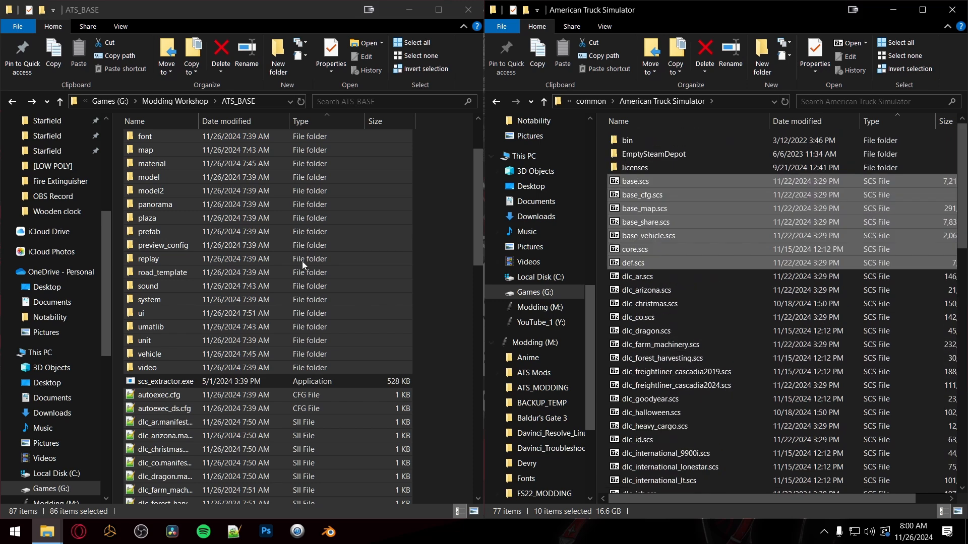
Step: Deselect the items in ATS_BASE and compare its extracted folders with the base archives selected in the American Truck Simulator folder
{"action": "left_click", "coordinate": [442, 260]}
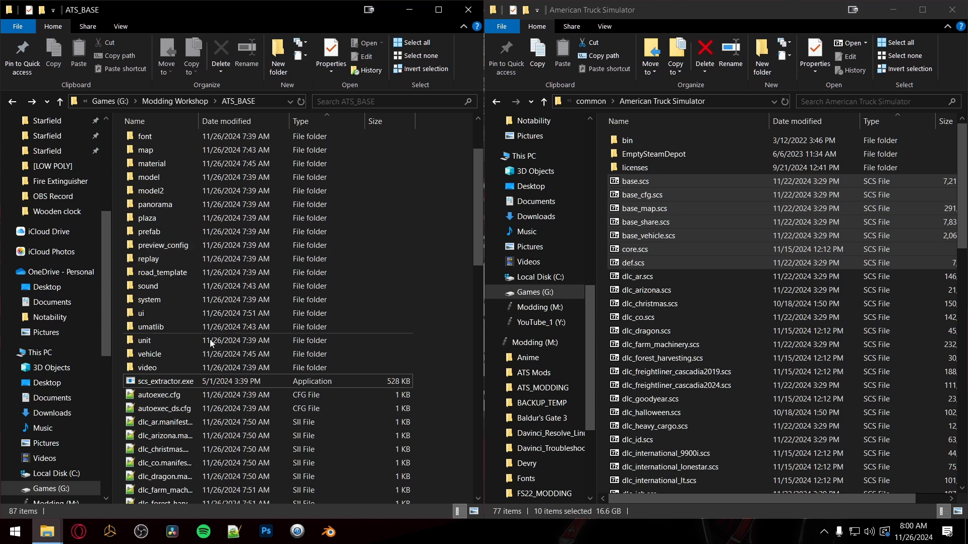
{"action": "scroll", "coordinate": [225, 284], "scroll_direction": "up", "scroll_amount": 2}
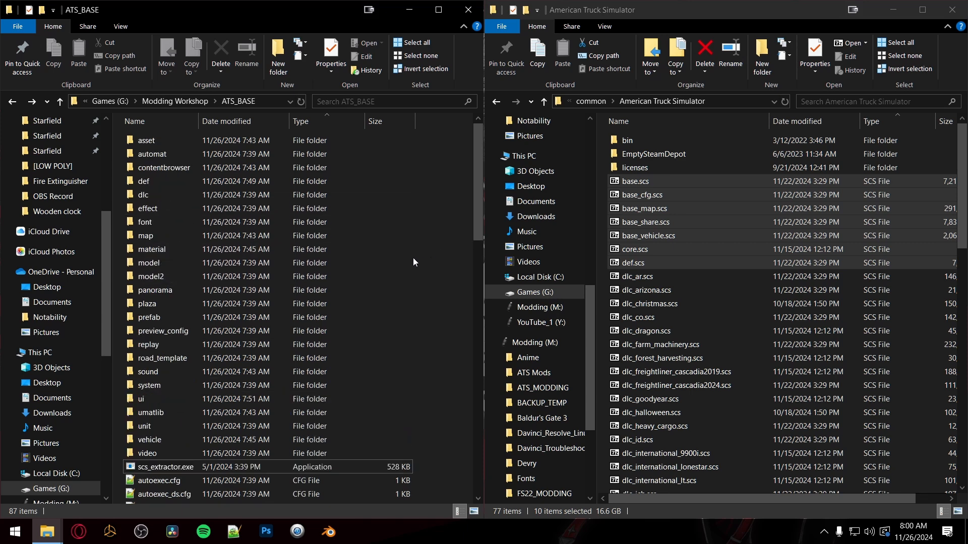
{"action": "scroll", "coordinate": [694, 270], "scroll_direction": "down", "scroll_amount": 15}
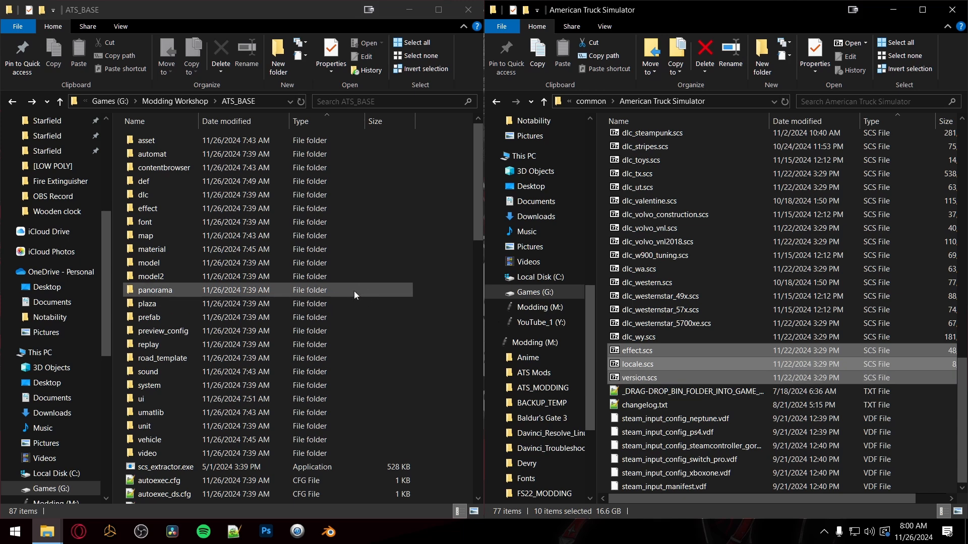
Step: Create a folder named ATS_BASE_DLC in Modding Workshop and open it
{"action": "key", "text": "alt+Left"}
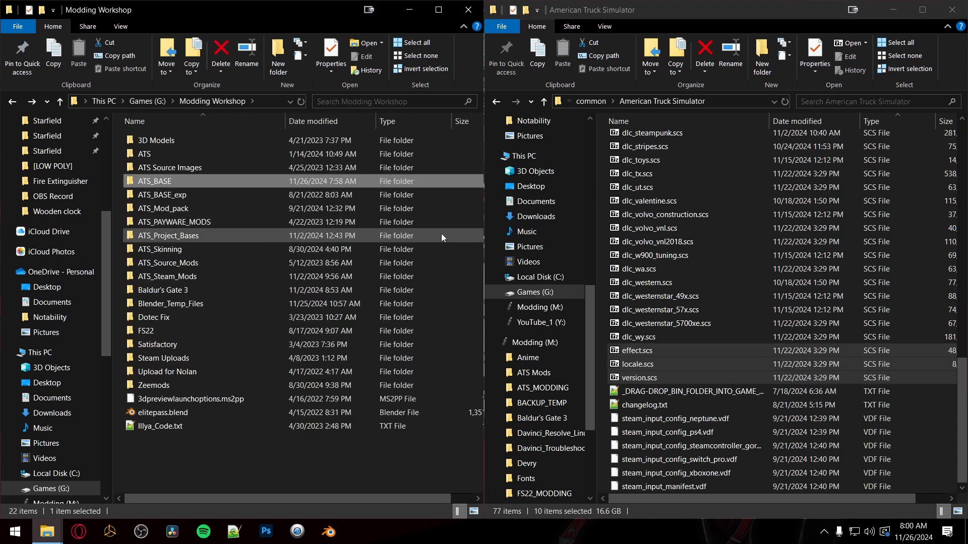
{"action": "right_click", "coordinate": [470, 211]}
{"action": "mouse_move", "coordinate": [538, 412]}
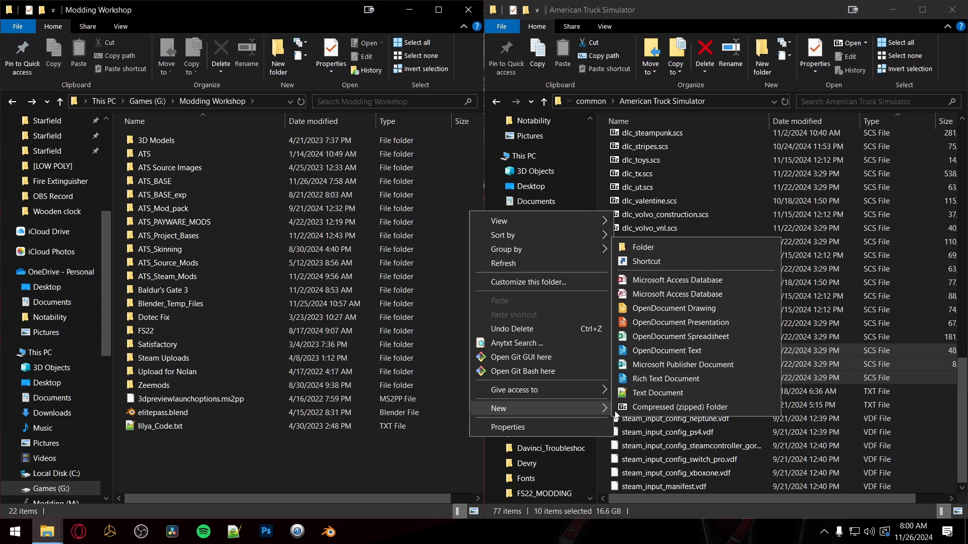
{"action": "left_click", "coordinate": [666, 250]}
{"action": "type", "text": "ATS"}
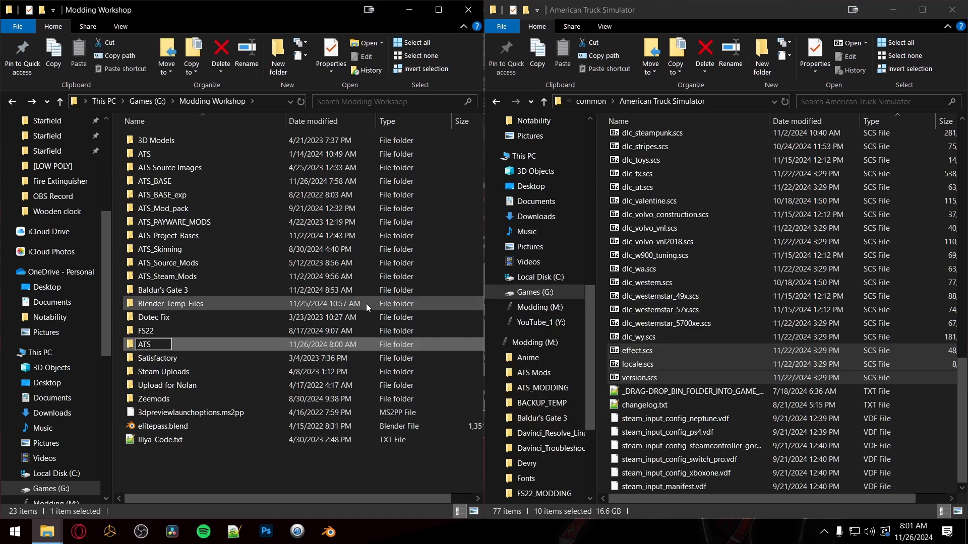
{"action": "type", "text": "_BASE_DLC"}
{"action": "key", "text": "Return"}
{"action": "key", "text": "Return"}
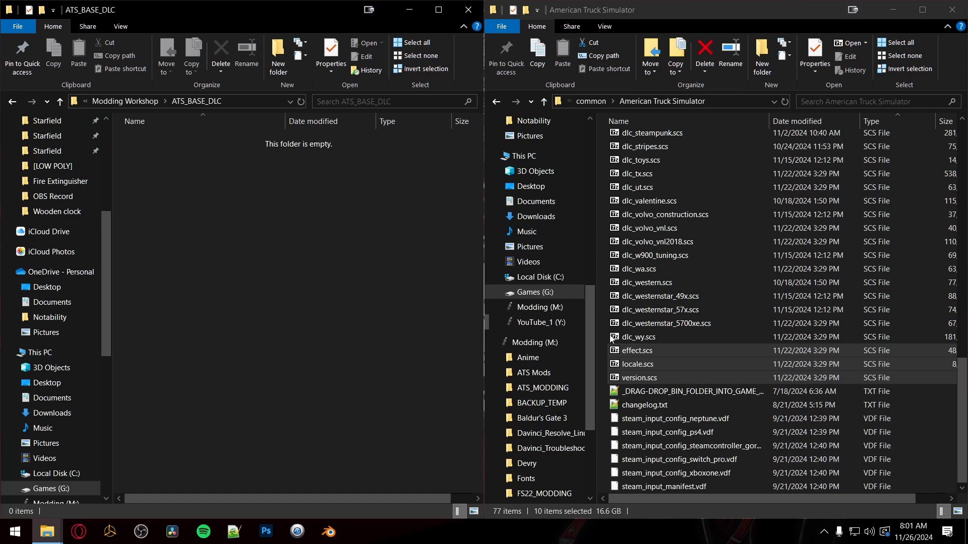
Step: Create a folder named dlc_toys in ATS_BASE_DLC, matching the dlc_toys.scs archive, and open it
{"action": "scroll", "coordinate": [661, 234], "scroll_direction": "up", "scroll_amount": 3}
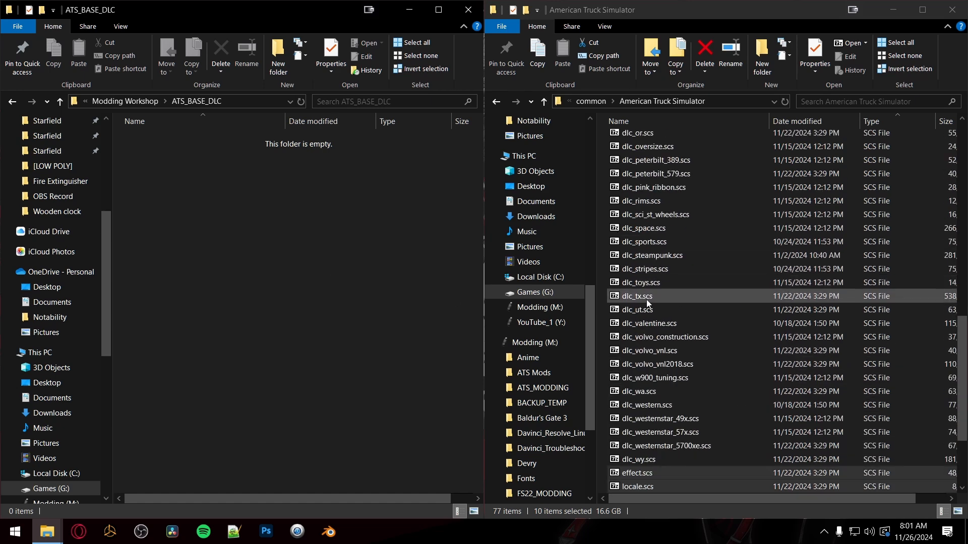
{"action": "left_click", "coordinate": [630, 283]}
{"action": "left_click", "coordinate": [629, 284]}
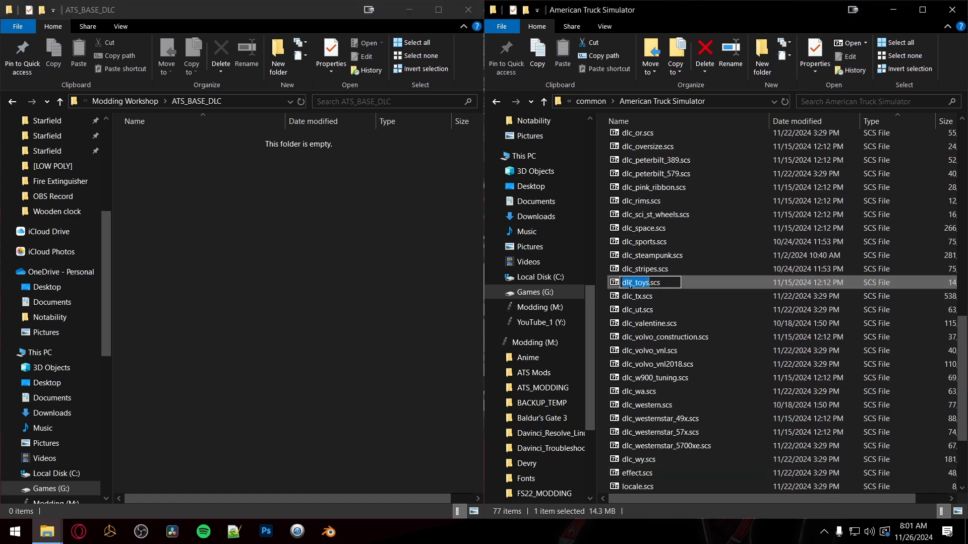
{"action": "left_click", "coordinate": [340, 287]}
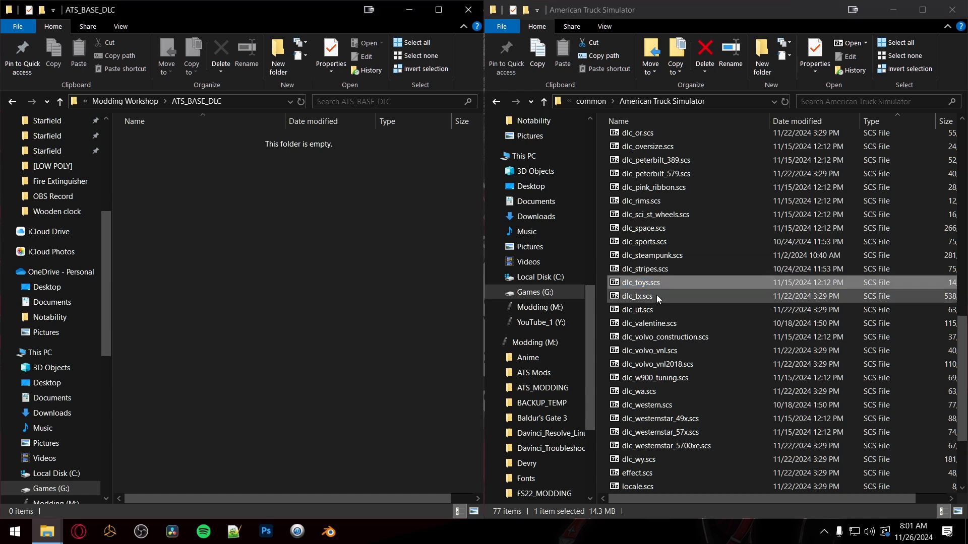
{"action": "right_click", "coordinate": [212, 211]}
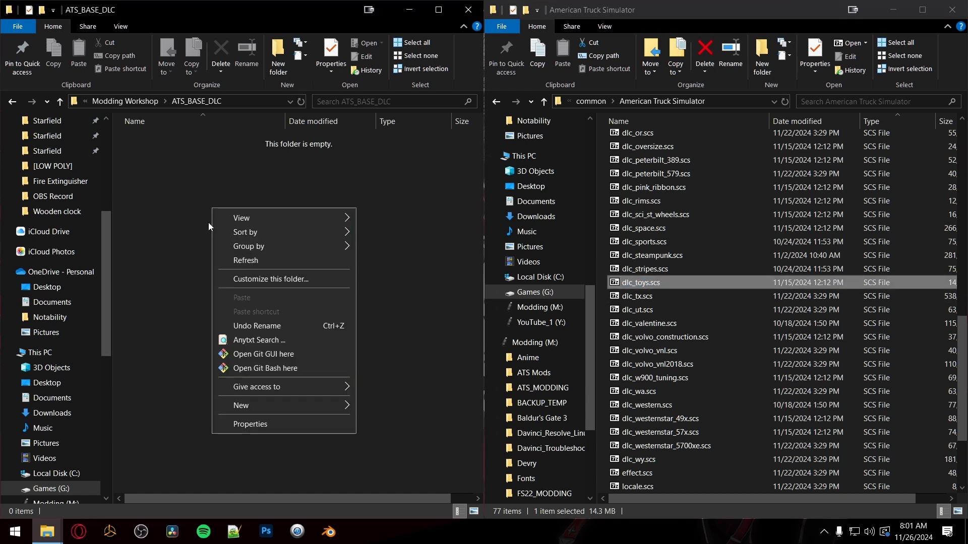
{"action": "mouse_move", "coordinate": [303, 405]}
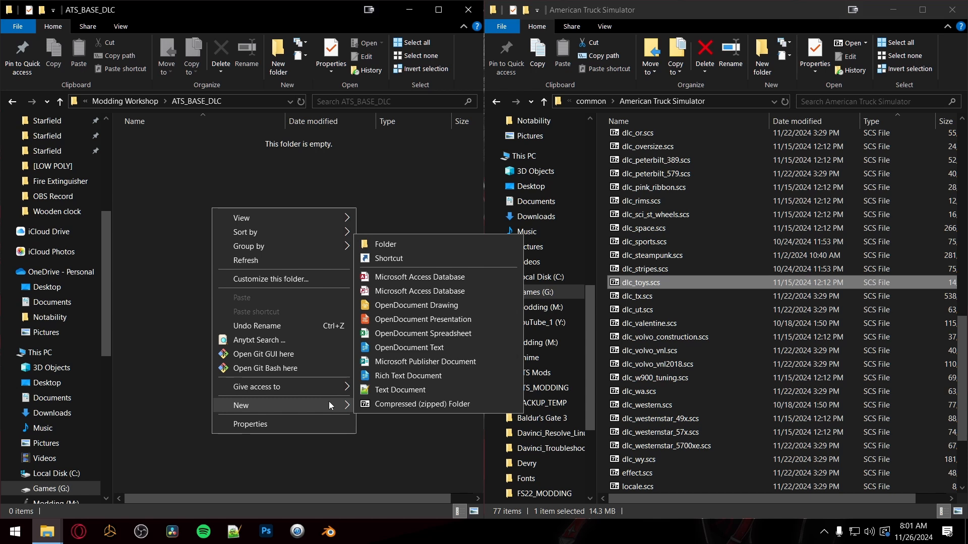
{"action": "left_click", "coordinate": [385, 244]}
{"action": "type", "text": "dlc_toys"}
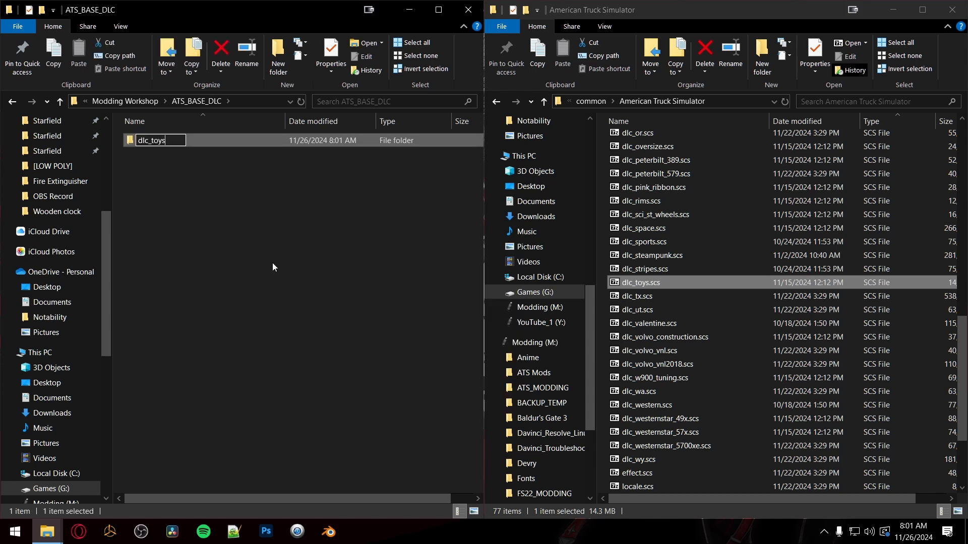
{"action": "key", "text": "Return"}
{"action": "double_click", "coordinate": [140, 142]}
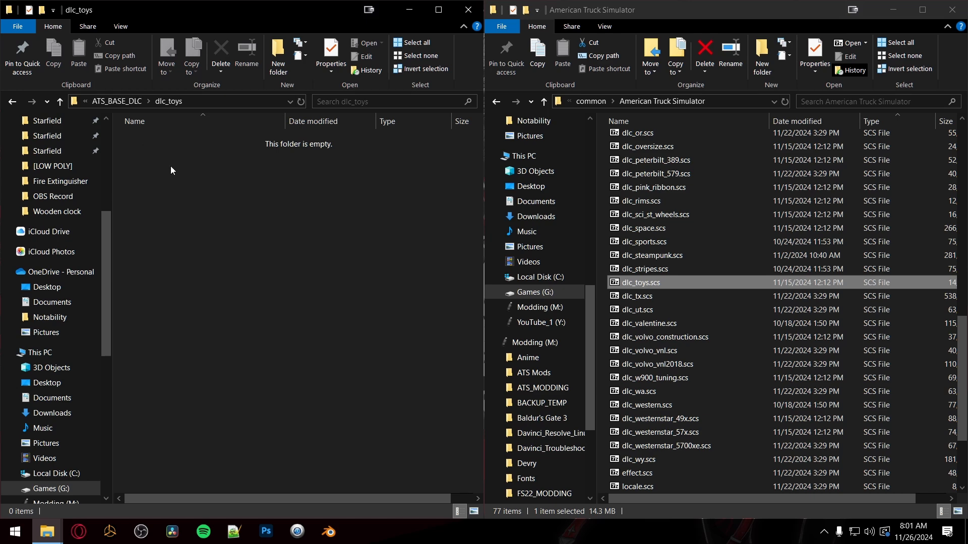
Step: Copy dlc_toys.scs from the American Truck Simulator folder into the dlc_toys folder
{"action": "left_click", "coordinate": [619, 283]}
{"action": "key", "text": "ctrl+c"}
{"action": "left_click", "coordinate": [284, 296]}
{"action": "key", "text": "ctrl+v"}
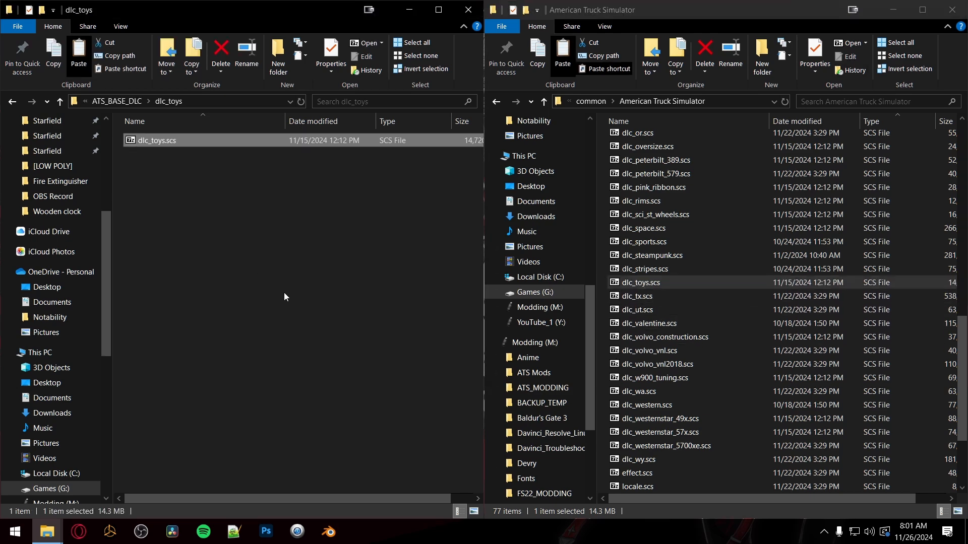
Step: Copy scs_extractor.exe from Blender Install\01 - Extractor in ATS_MODDING into dlc_toys and use it to extract dlc_toys.scs
{"action": "left_click", "coordinate": [542, 308]}
{"action": "double_click", "coordinate": [806, 165]}
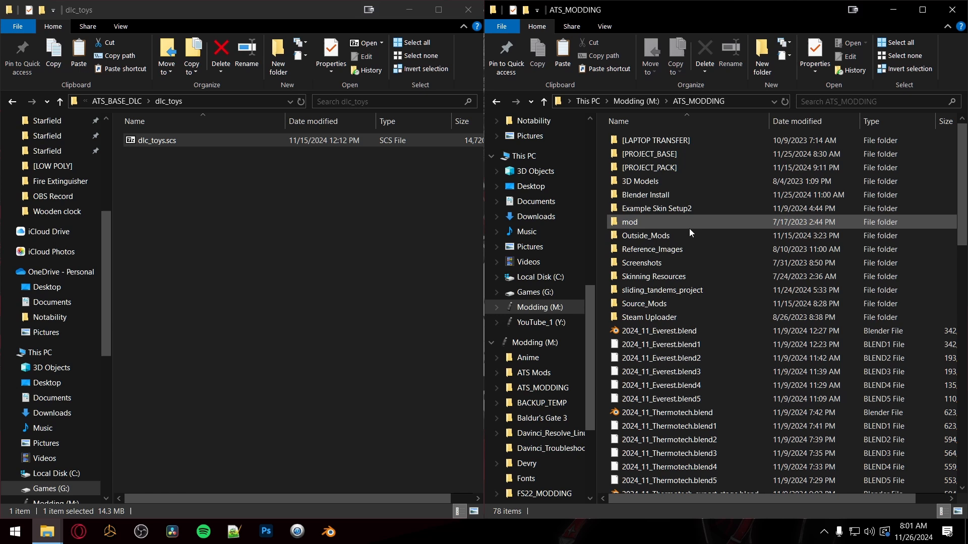
{"action": "double_click", "coordinate": [640, 199]}
{"action": "double_click", "coordinate": [633, 143]}
{"action": "left_click", "coordinate": [630, 143]}
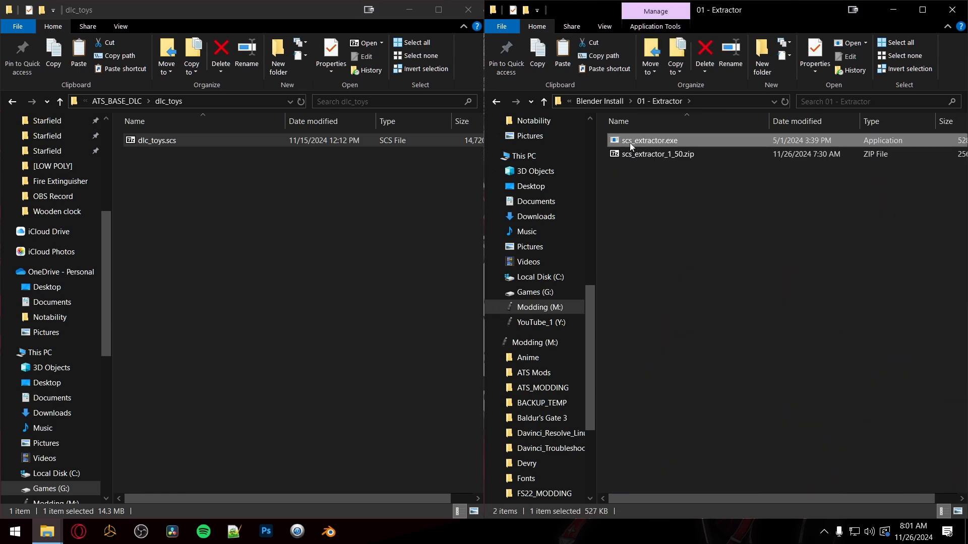
{"action": "left_click_drag", "start_coordinate": [630, 143], "coordinate": [205, 218]}
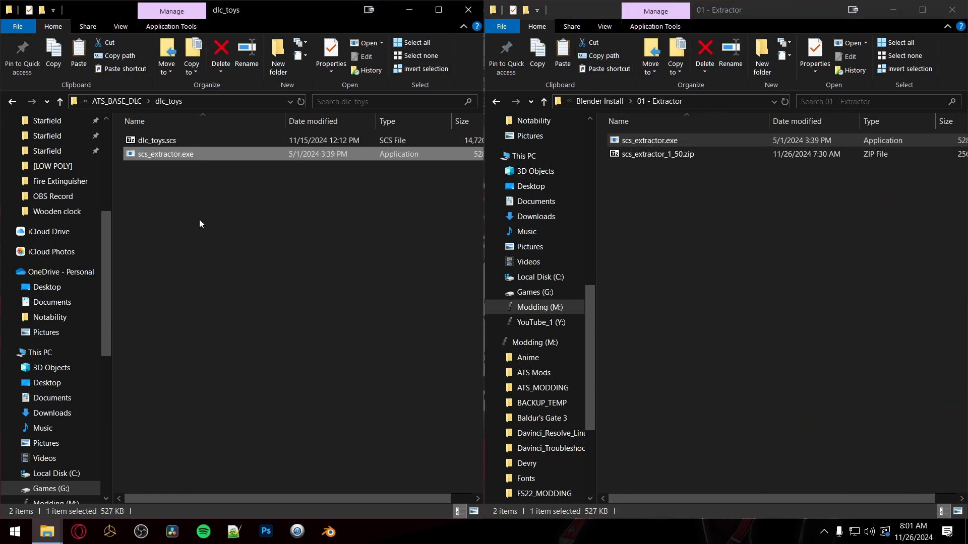
{"action": "left_click_drag", "start_coordinate": [145, 140], "coordinate": [137, 154]}
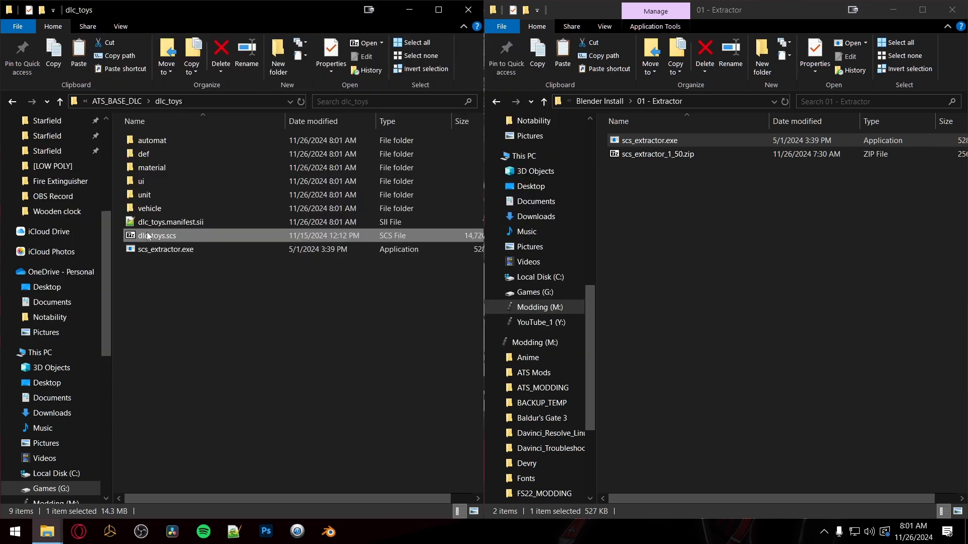
Step: Examine the extracted def\vehicle subfolders addon_hookups and truck, and return to the dlc_toys folder
{"action": "double_click", "coordinate": [141, 157]}
{"action": "double_click", "coordinate": [141, 141]}
{"action": "double_click", "coordinate": [143, 141]}
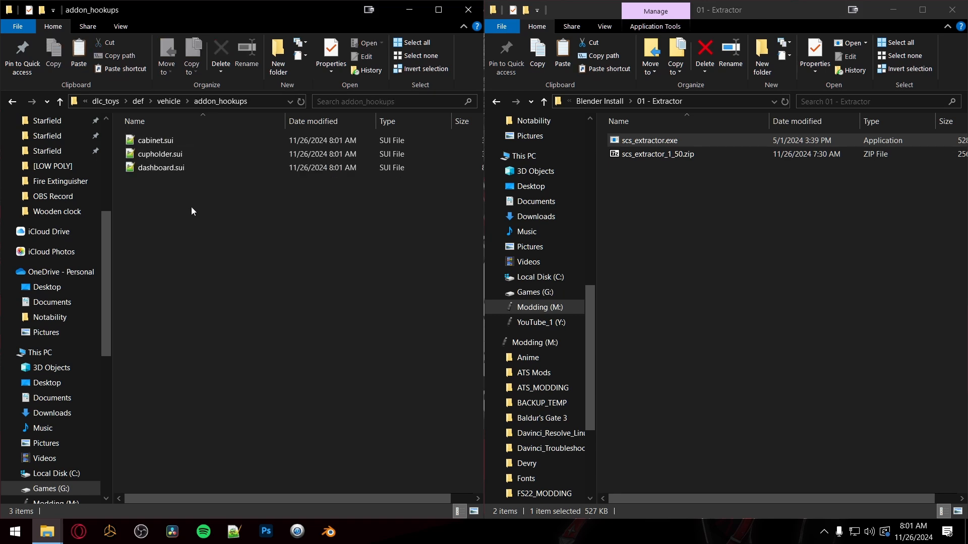
{"action": "key", "text": "alt+Left"}
{"action": "double_click", "coordinate": [145, 153]}
{"action": "key", "text": "alt+Left"}
{"action": "key", "text": "alt+Left"}
{"action": "key", "text": "alt+Left"}
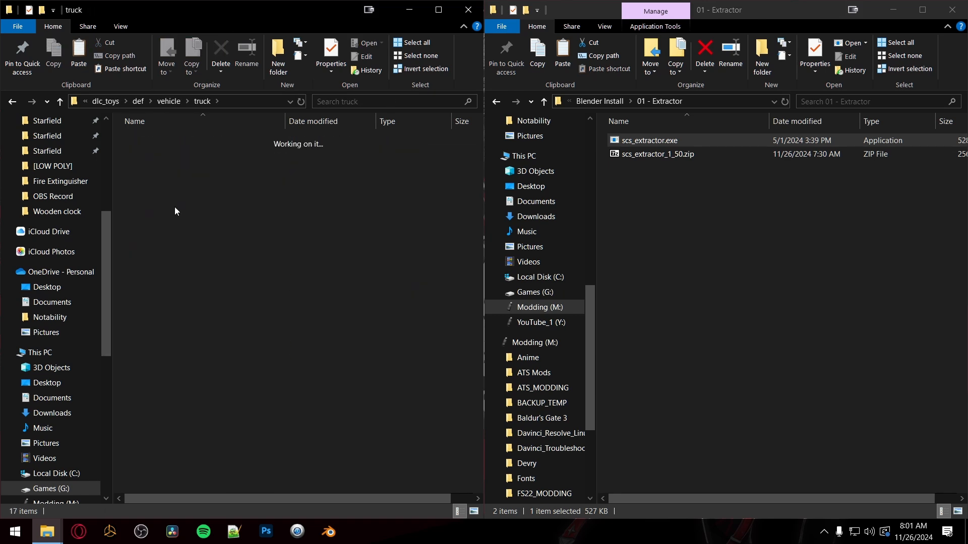
Step: Delete the dlc_toys.scs archive from the dlc_toys folder, keeping the extracted files
{"action": "left_click", "coordinate": [194, 311]}
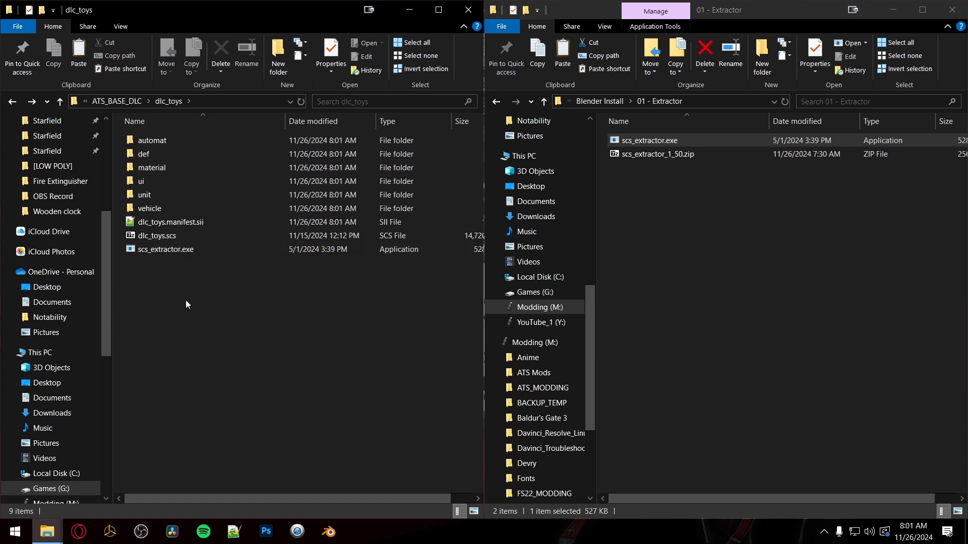
{"action": "left_click", "coordinate": [148, 235]}
{"action": "key", "text": "Delete"}
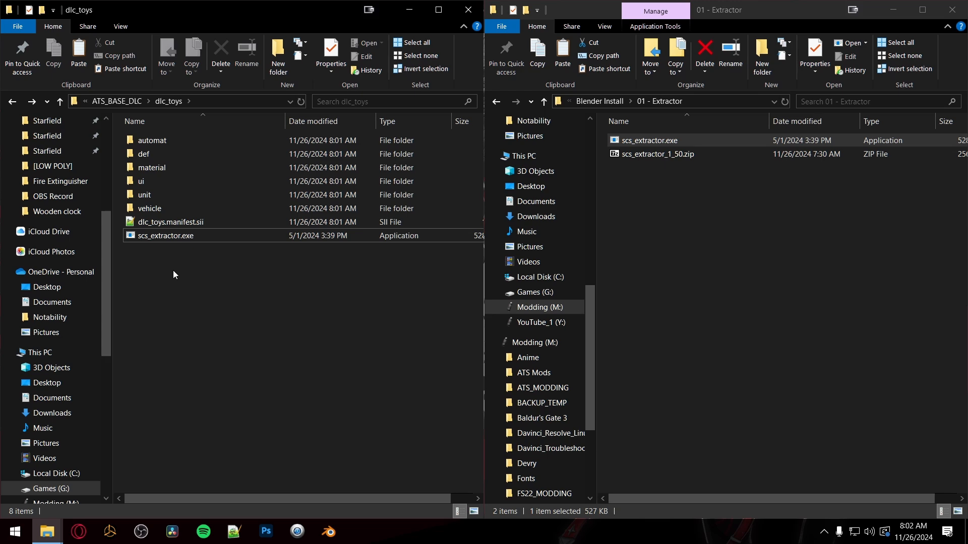
Step: Go back from 01 - Extractor to the American Truck Simulator folder and select dlc_halloween.scs among the DLC archives
{"action": "key", "text": "alt+Left"}
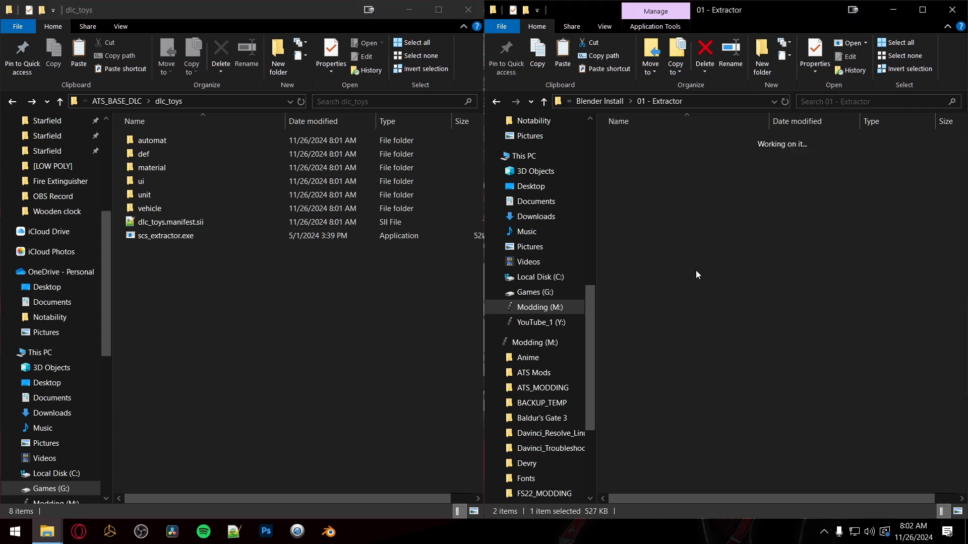
{"action": "key", "text": "alt+Left"}
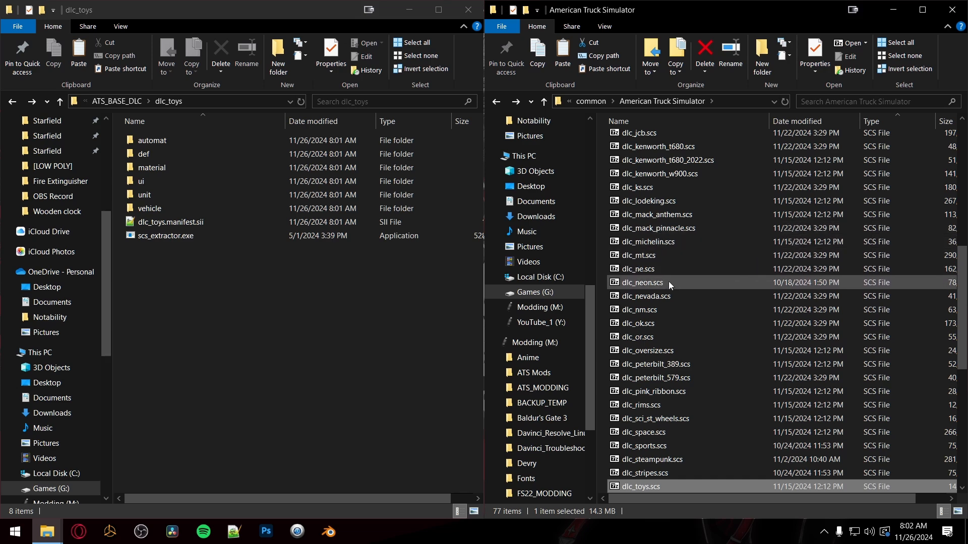
{"action": "scroll", "coordinate": [668, 282], "scroll_direction": "up", "scroll_amount": 1}
{"action": "scroll", "coordinate": [669, 285], "scroll_direction": "up", "scroll_amount": 5}
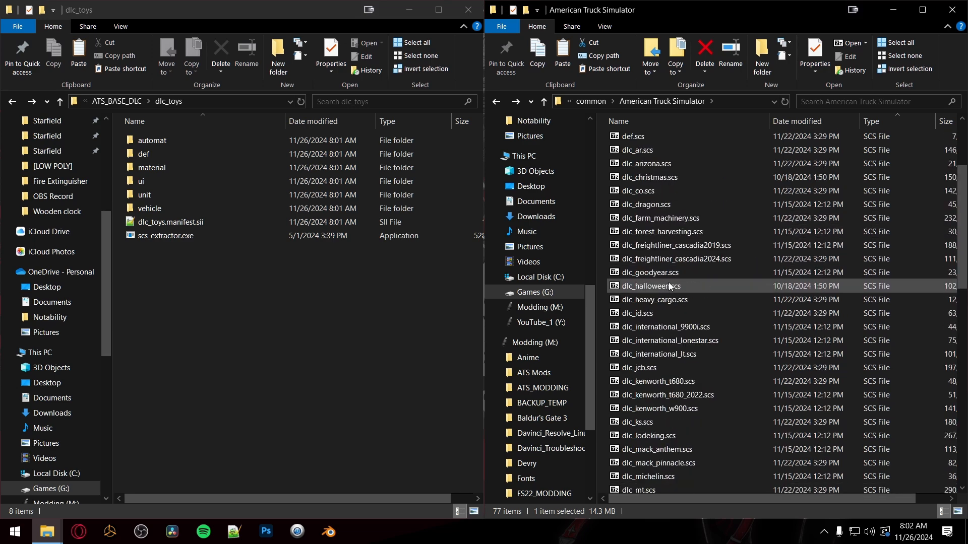
{"action": "left_click", "coordinate": [639, 288]}
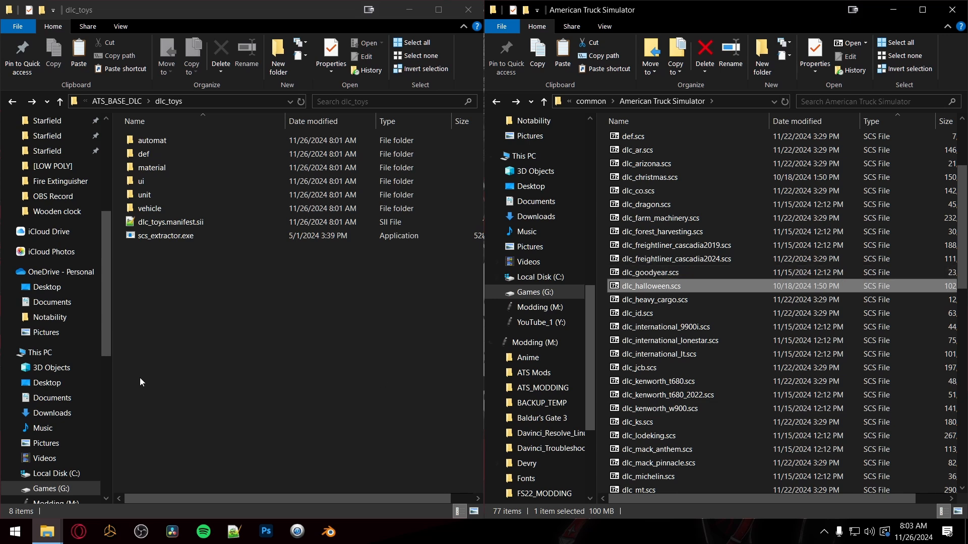
Step: Review the contents of ATS_BASE and ATS_BASE_DLC in Modding Workshop, ending in the dlc_toys folder
{"action": "left_click", "coordinate": [239, 326]}
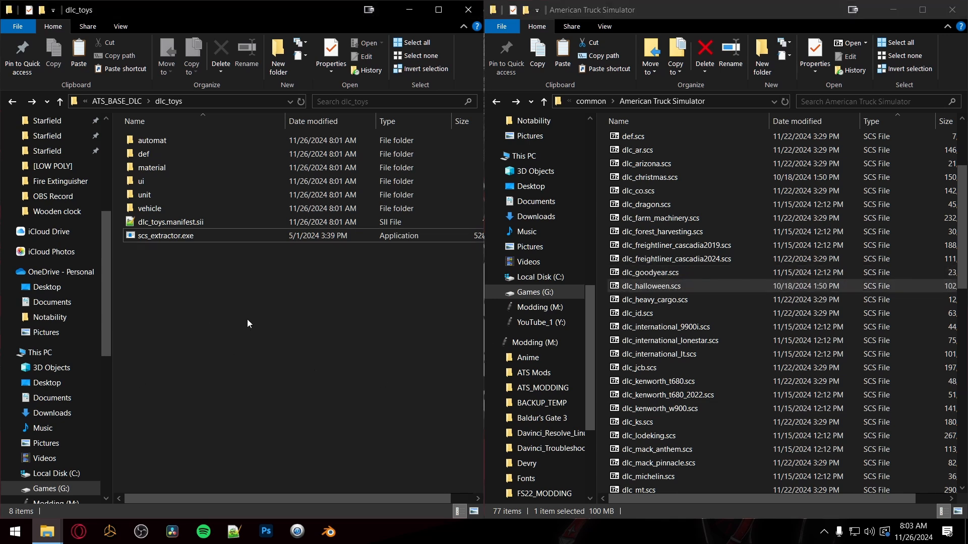
{"action": "left_click", "coordinate": [119, 100]}
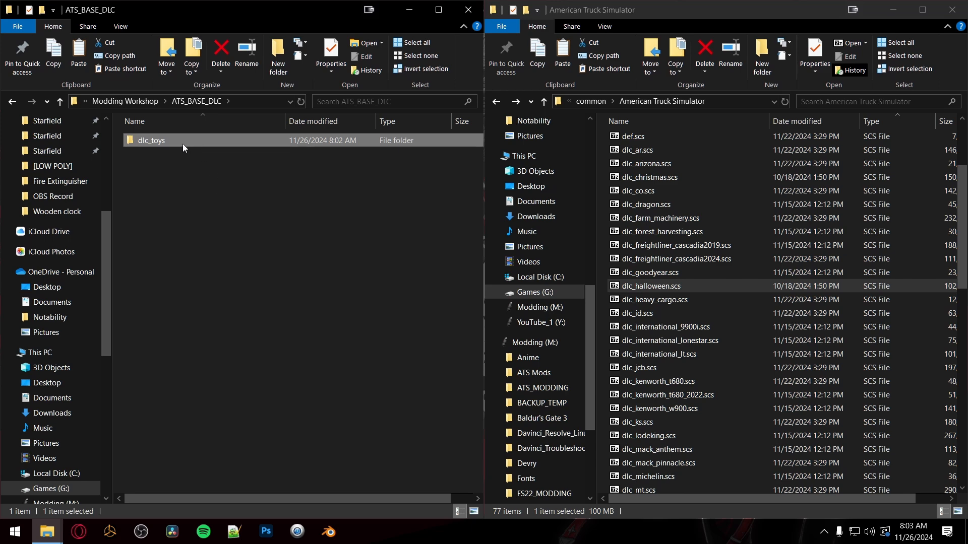
{"action": "left_click", "coordinate": [121, 101]}
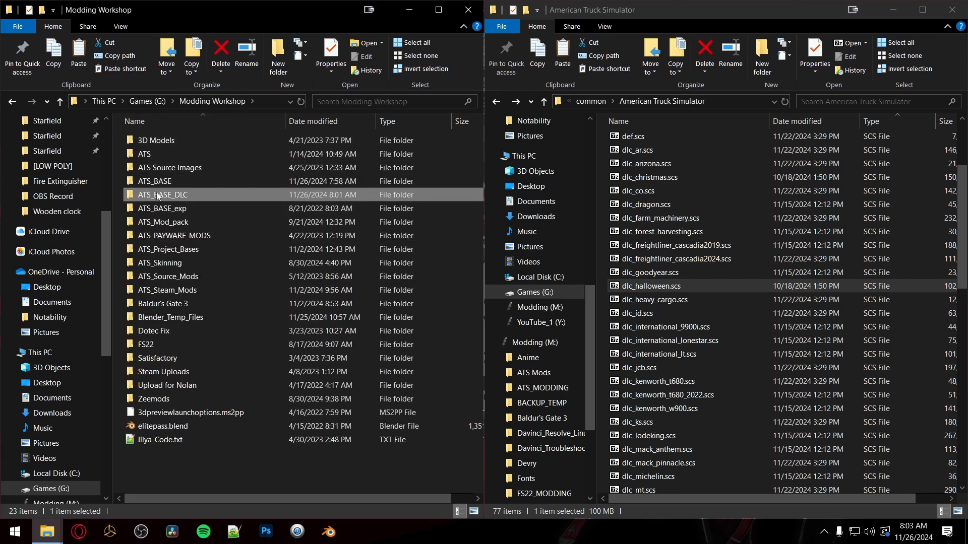
{"action": "double_click", "coordinate": [155, 182]}
{"action": "scroll", "coordinate": [187, 270], "scroll_direction": "down", "scroll_amount": 8}
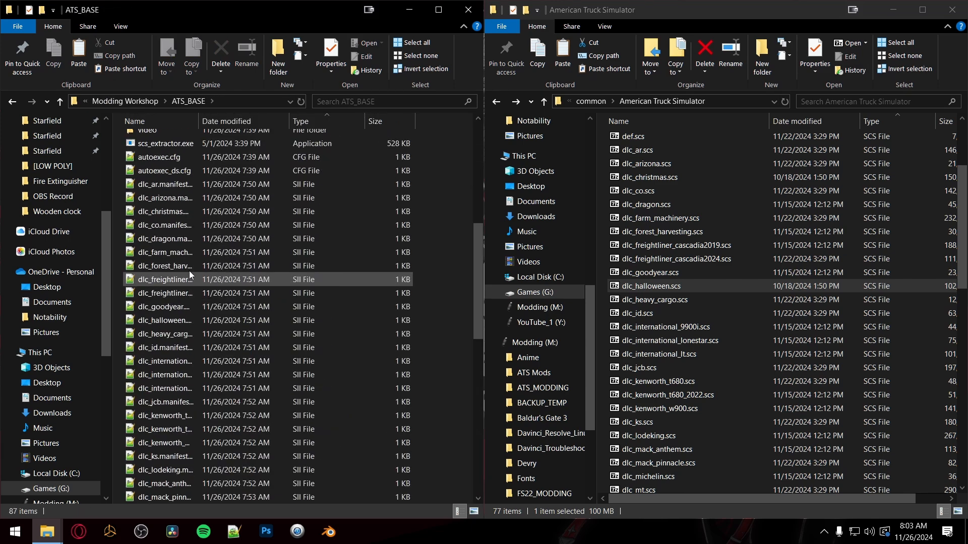
{"action": "scroll", "coordinate": [189, 271], "scroll_direction": "up", "scroll_amount": 8}
{"action": "left_click", "coordinate": [125, 100]}
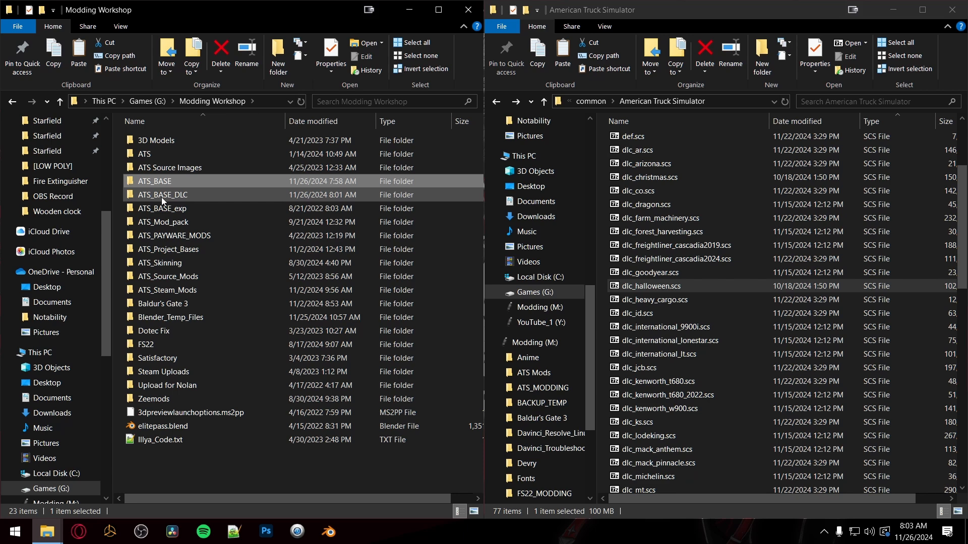
{"action": "double_click", "coordinate": [161, 197]}
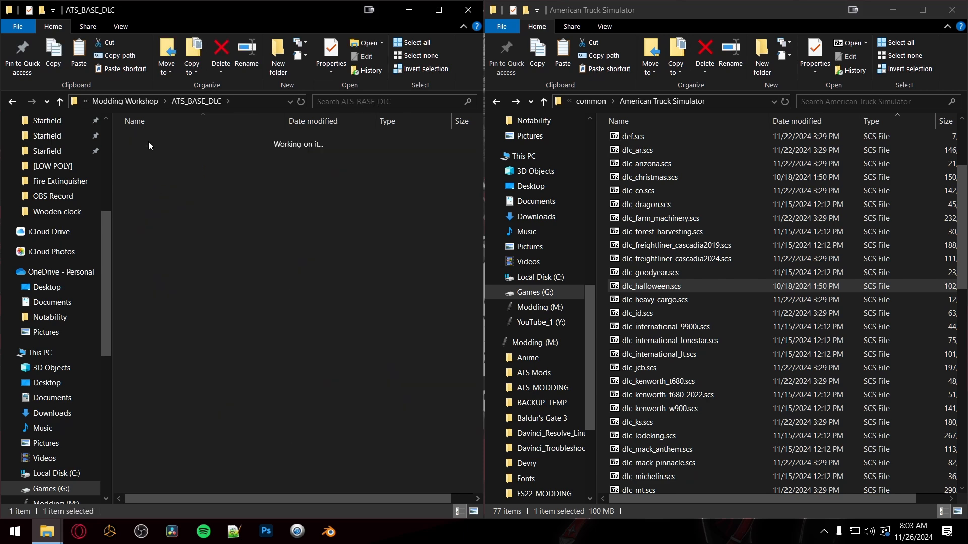
{"action": "double_click", "coordinate": [148, 141]}
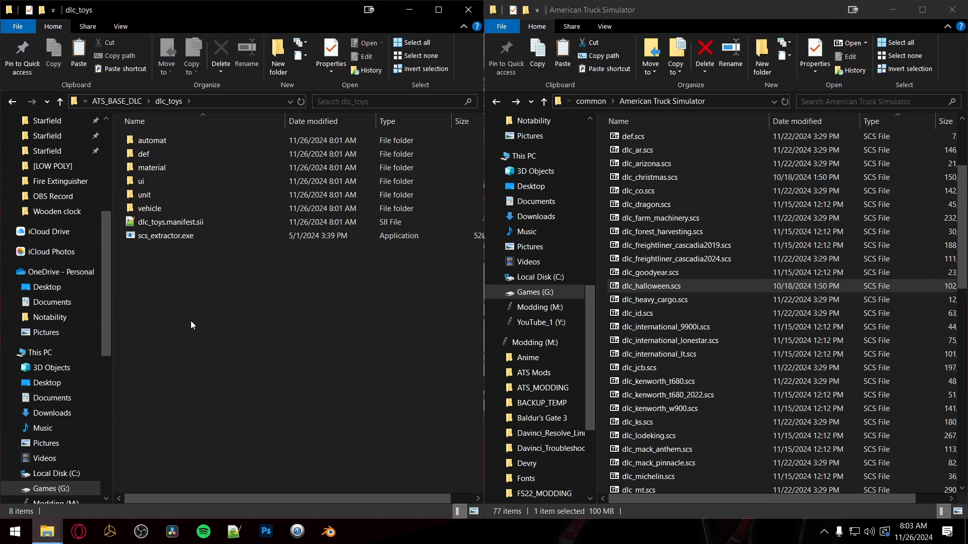
Step: Close the American Truck Simulator folder window and look through the full contents of ATS_BASE
{"action": "left_click", "coordinate": [951, 10]}
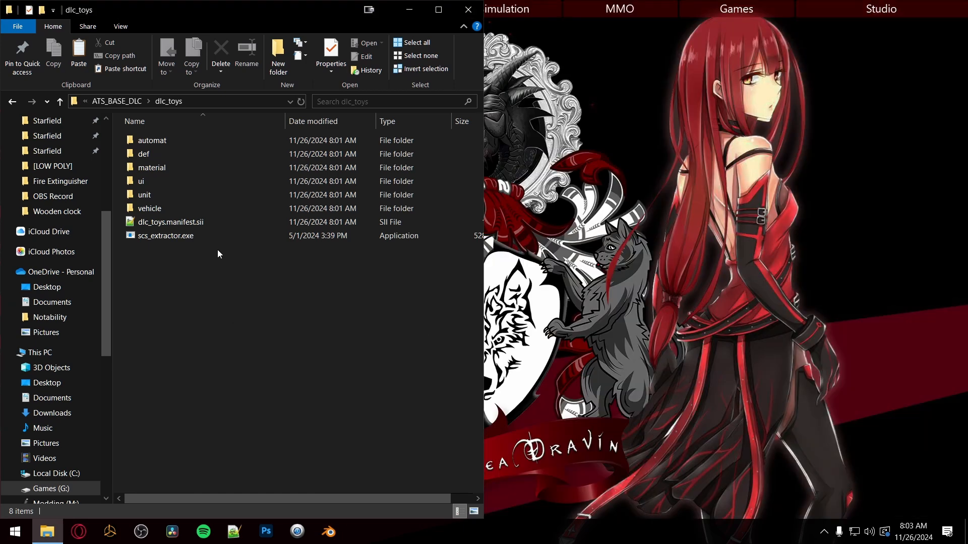
{"action": "key", "text": "alt+Left"}
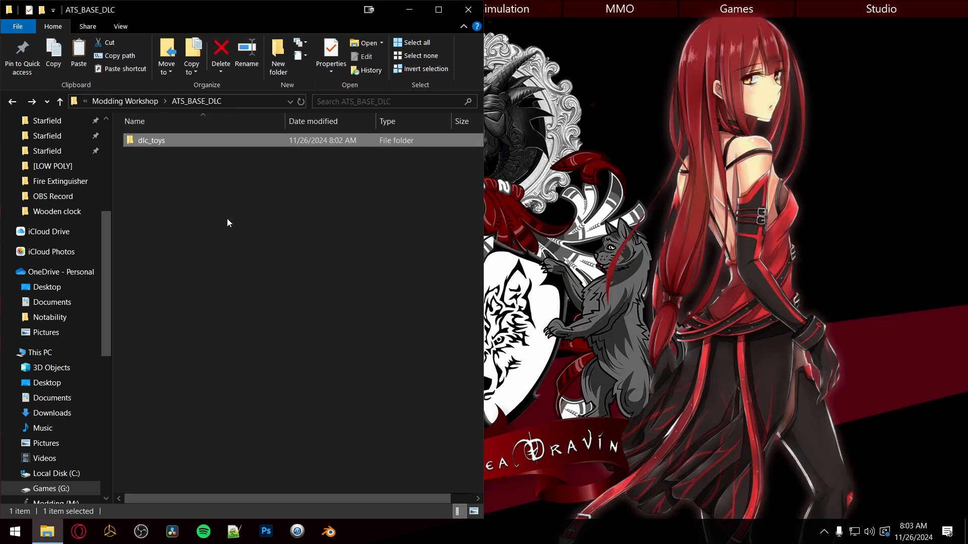
{"action": "key", "text": "alt+Left"}
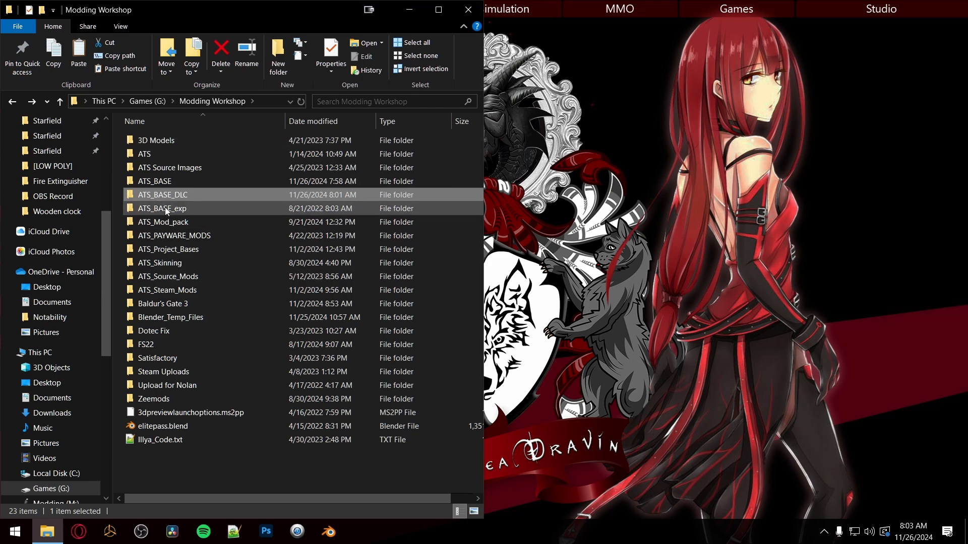
{"action": "double_click", "coordinate": [159, 182]}
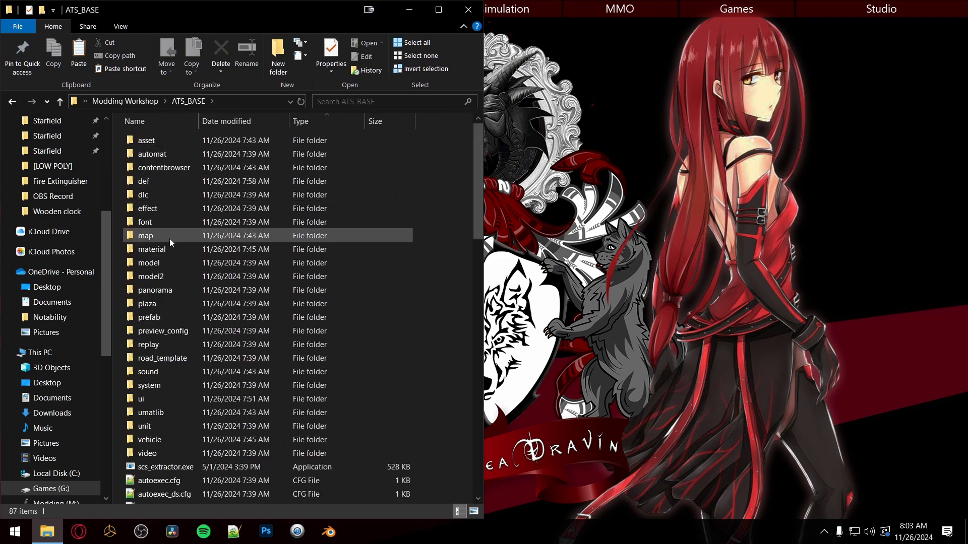
{"action": "scroll", "coordinate": [194, 281], "scroll_direction": "down", "scroll_amount": 3}
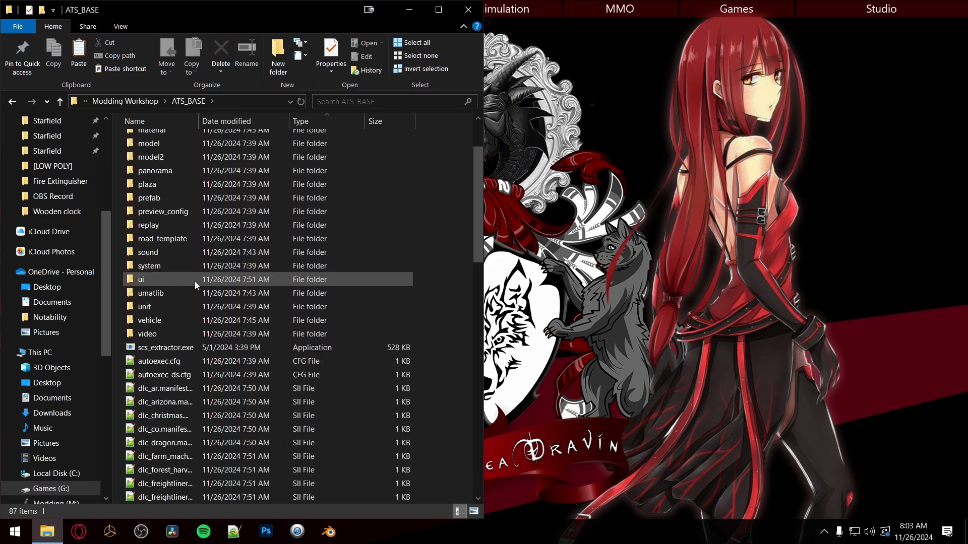
{"action": "scroll", "coordinate": [195, 281], "scroll_direction": "down", "scroll_amount": 10}
{"action": "scroll", "coordinate": [197, 285], "scroll_direction": "up", "scroll_amount": 13}
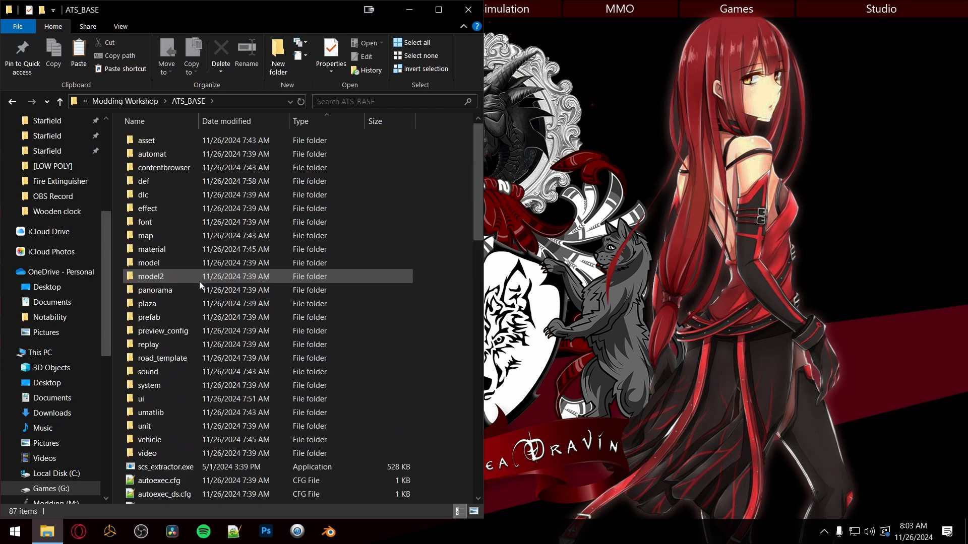